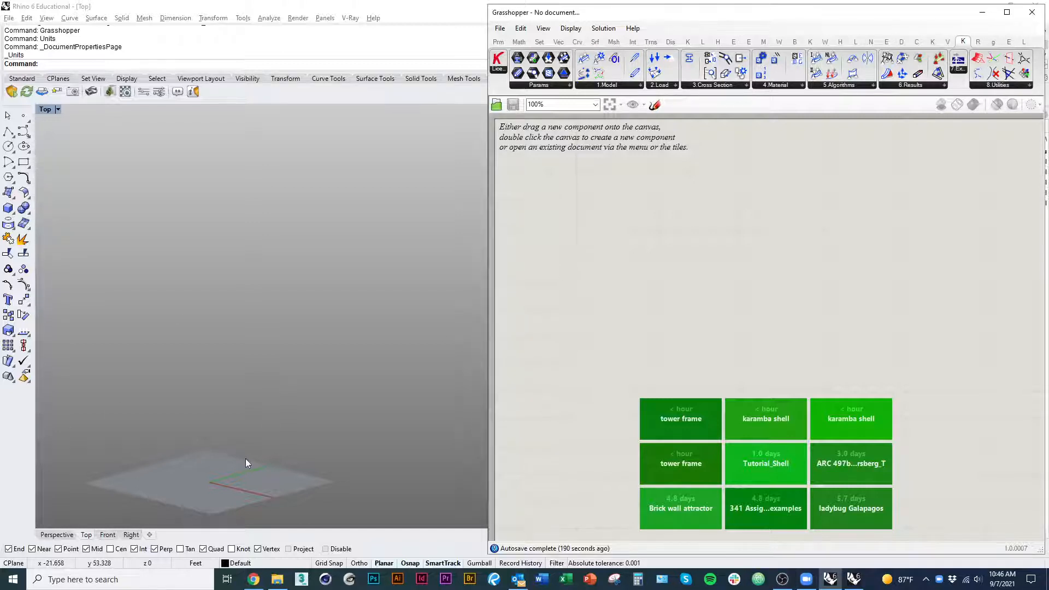
right_drag(245, 457, 243, 397)
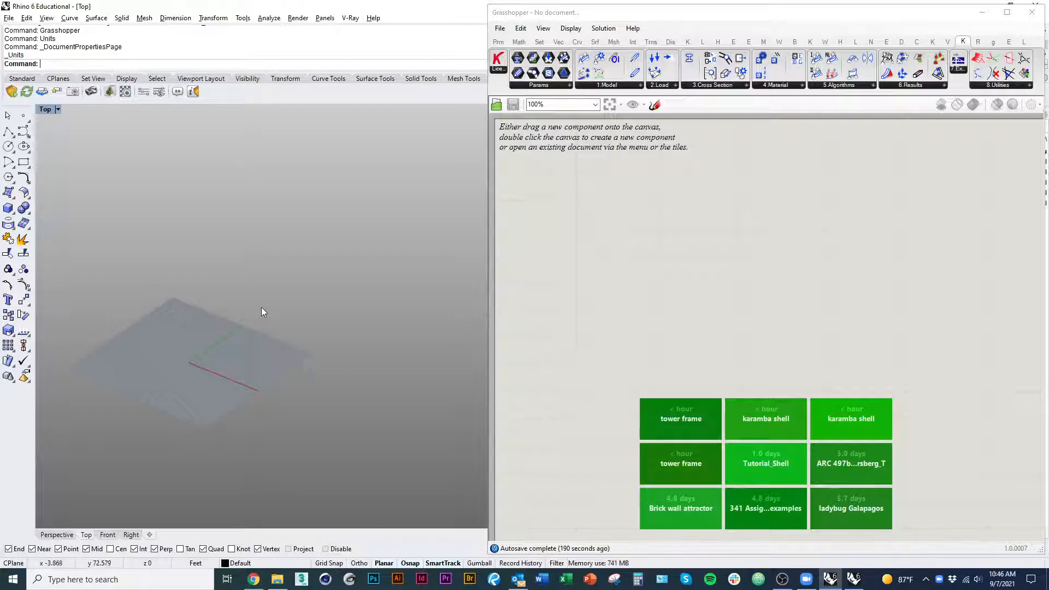
right_drag(190, 294, 226, 320)
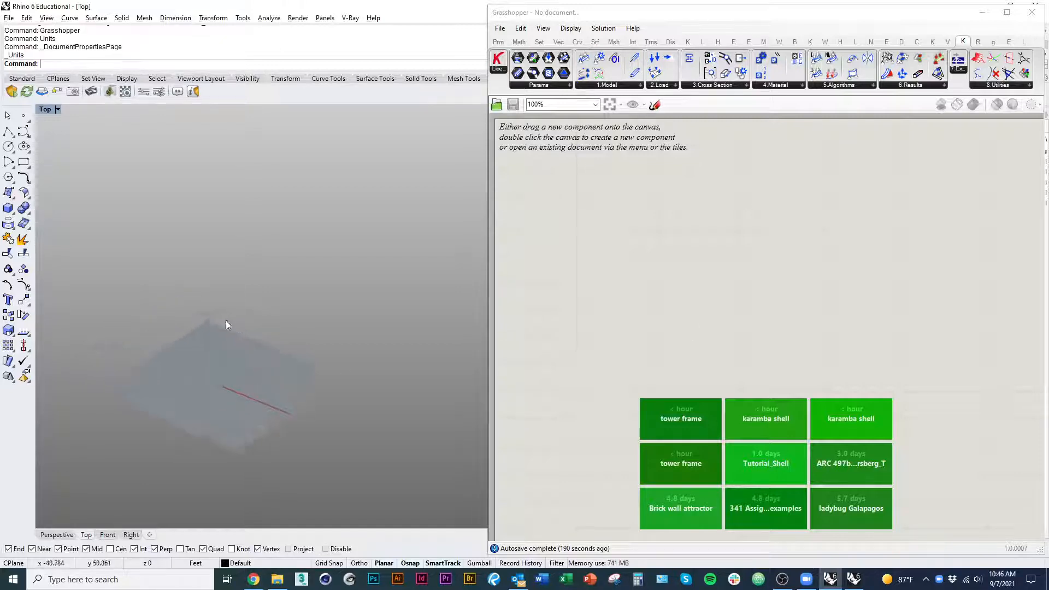
click(9, 194)
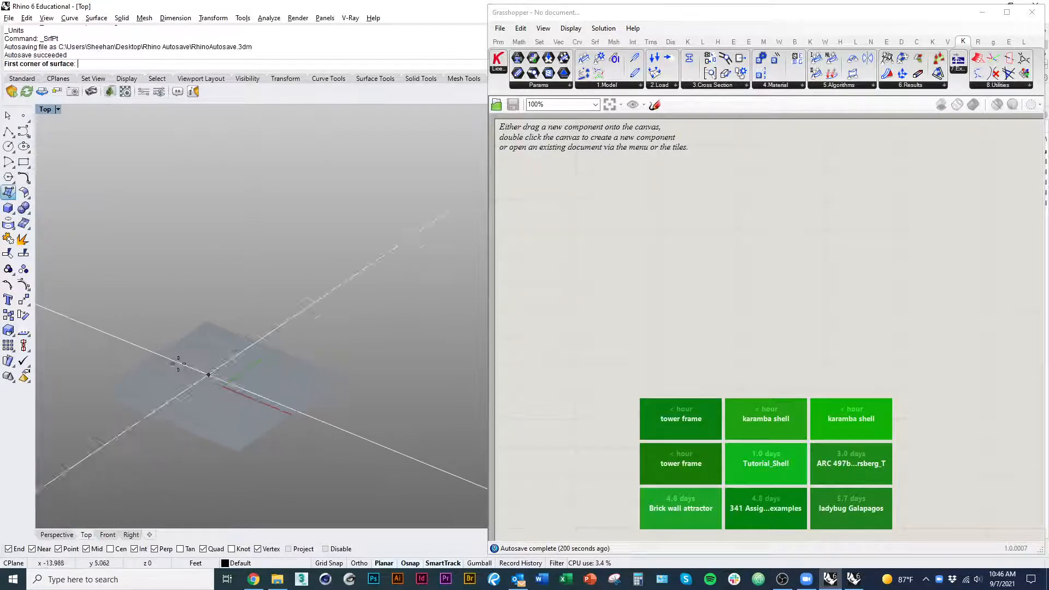
key(Escape)
click(9, 221)
click(60, 215)
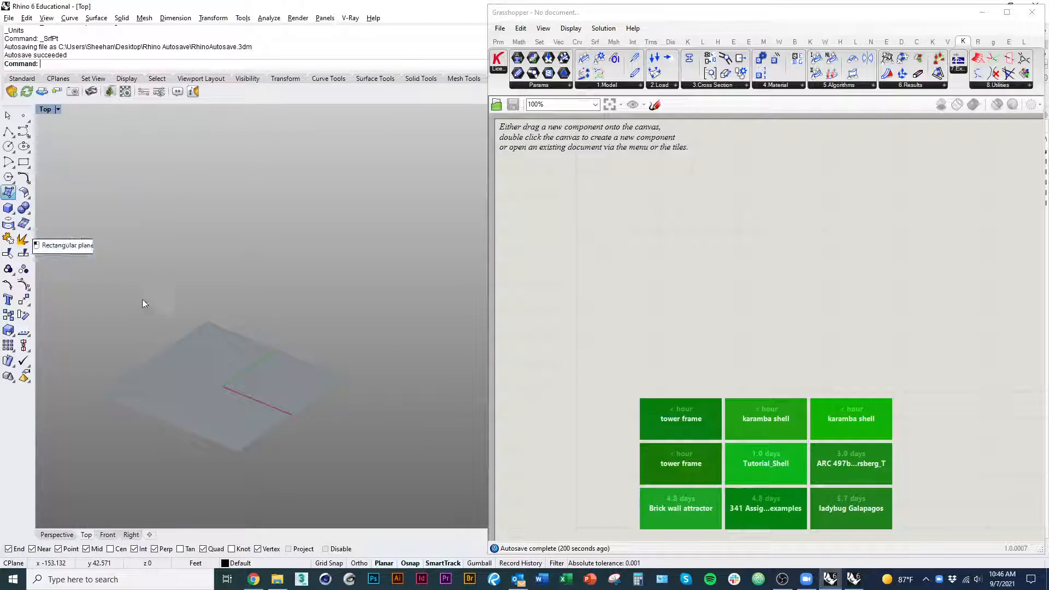
key(Escape)
- Create a corner-to-corner rectangular plane surface with both sides 50 feet long near the origin
click(8, 193)
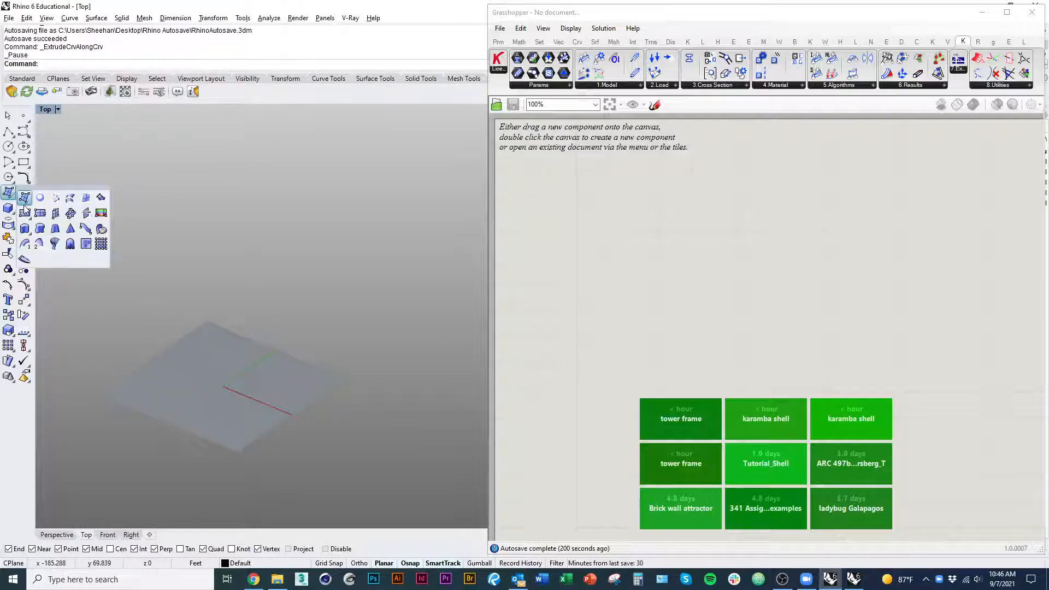
click(39, 214)
click(242, 361)
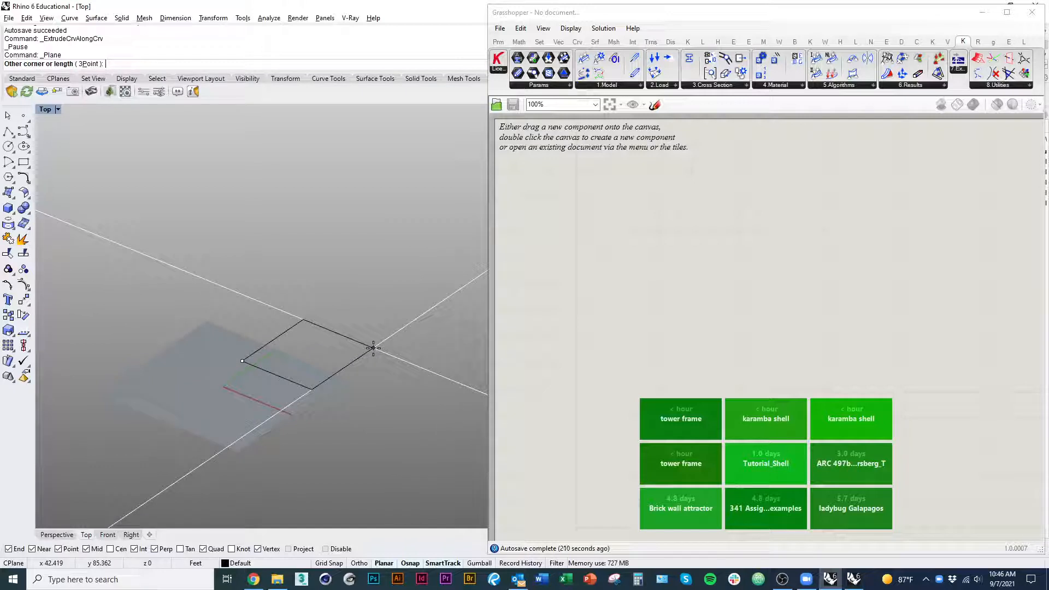
text(50)
key(Return)
key(Return)
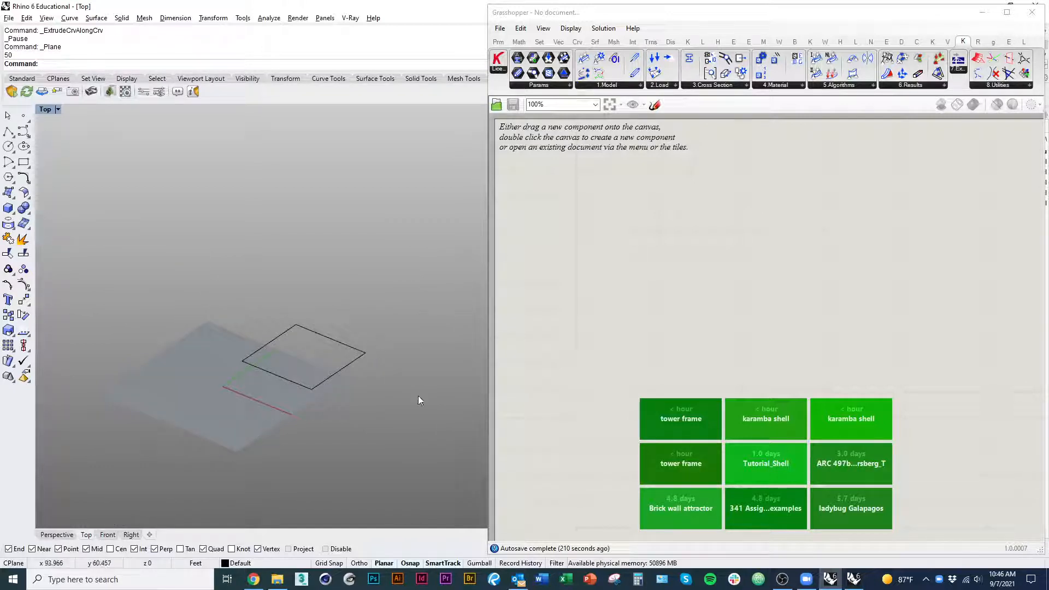
- Rebuild the plane with a point count of 6 and degree 3 in both U and V, deleting the input
right_drag(387, 430, 378, 458)
click(296, 355)
text(Rebuild)
key(Return)
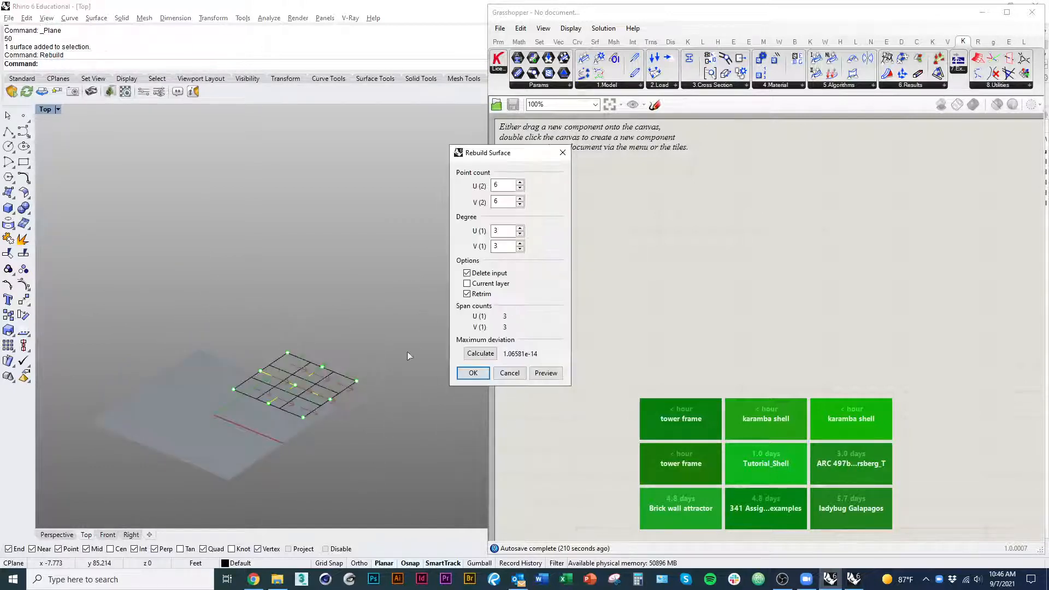
key(Return)
- Turn on the surface's control points and, in a top view, select its two middle rows and two middle columns of points
scroll(303, 365, up, 3)
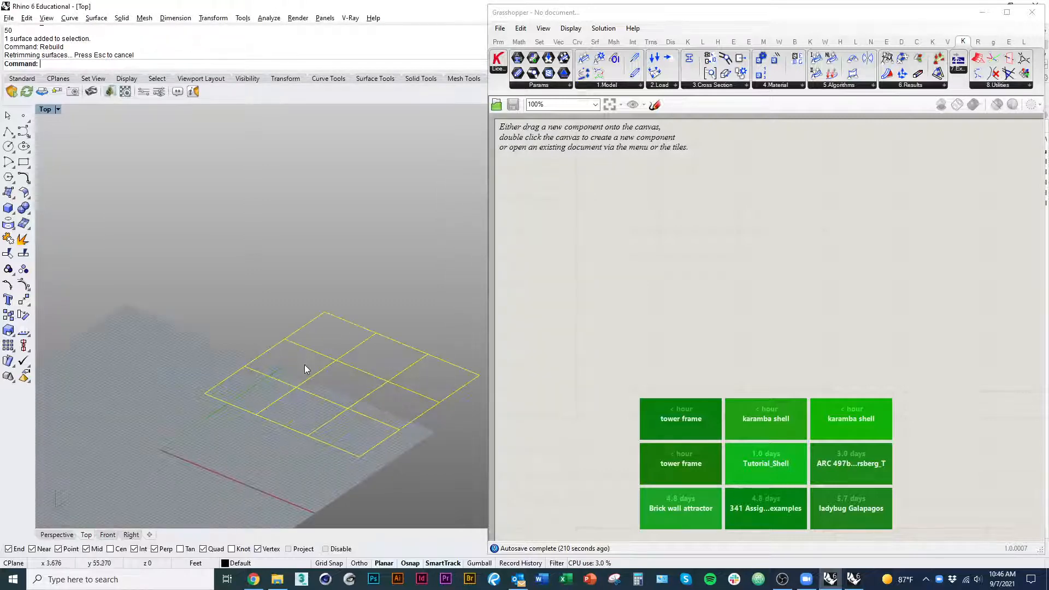
key(F10)
text(t)
key(Return)
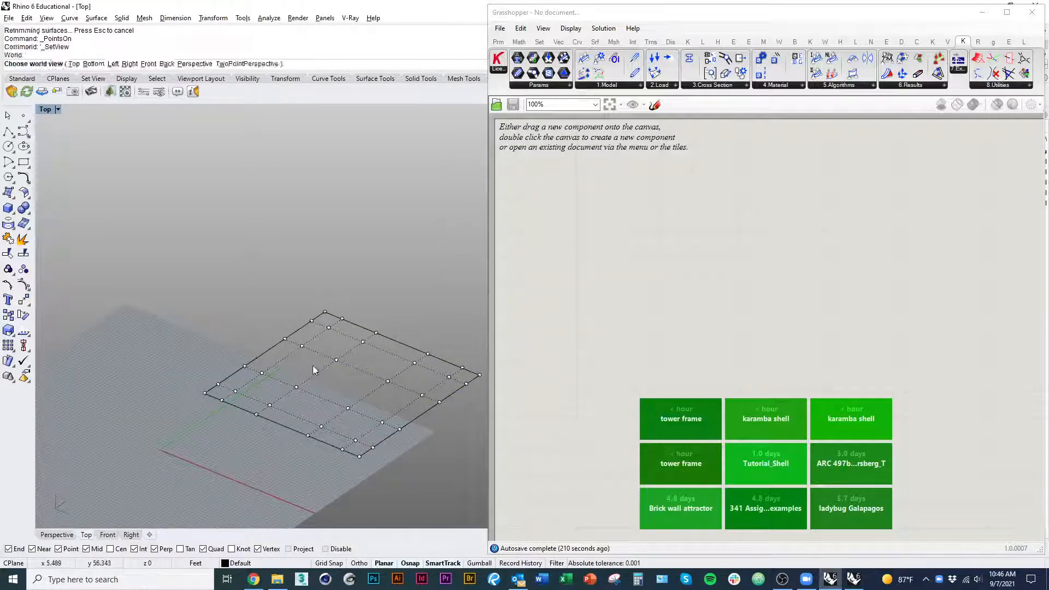
right_drag(188, 241, 266, 462)
drag(131, 278, 360, 361)
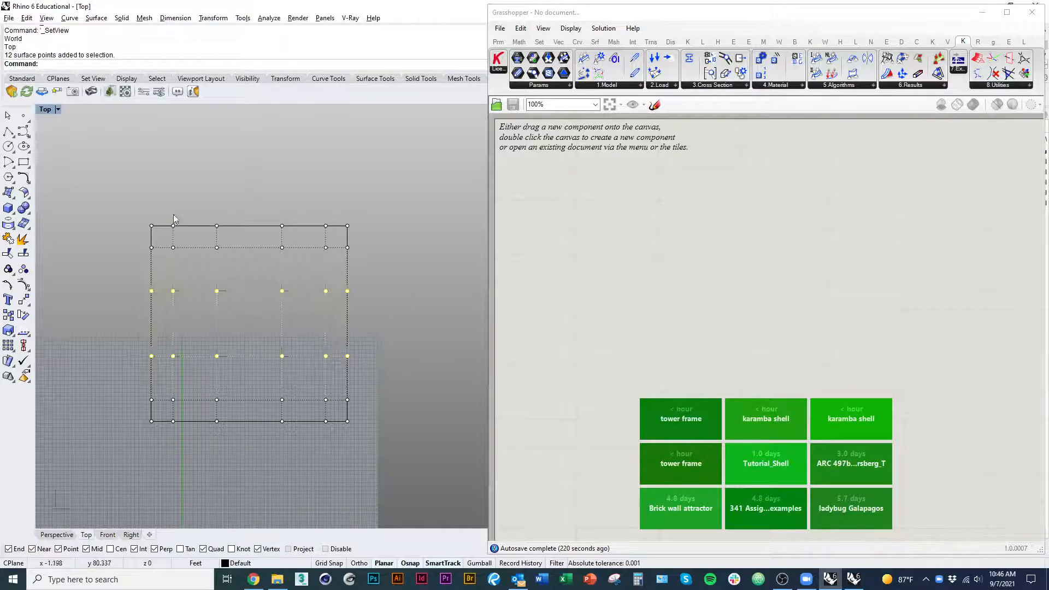
drag(197, 204, 306, 443)
- Move the selected control points vertically upward to form an arched shell resting on its four corners
ctrl+shift+right_drag(306, 443, 267, 327)
text(M)
key(Return)
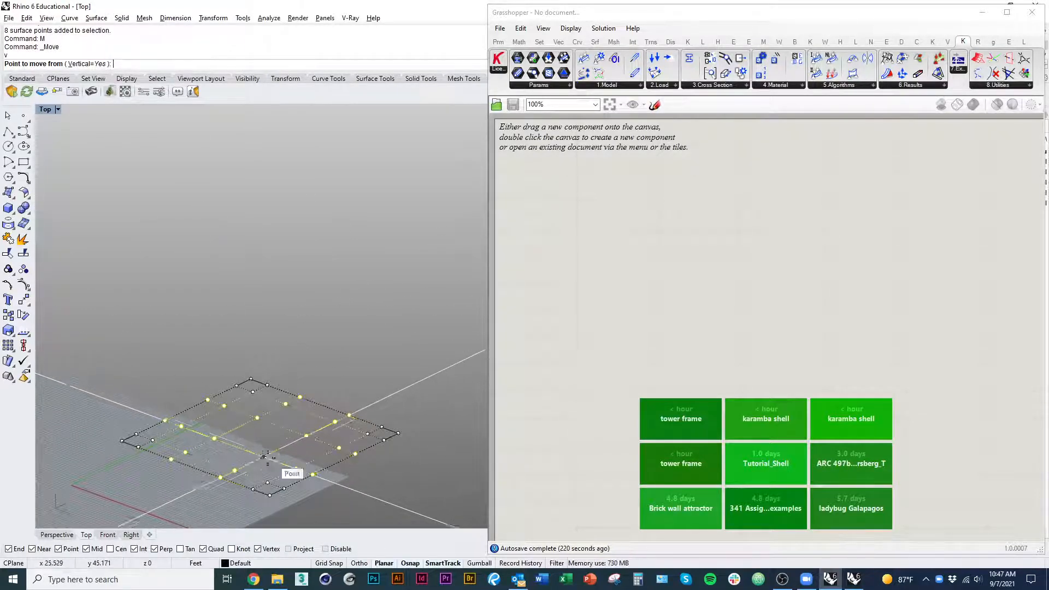
click(263, 456)
click(278, 368)
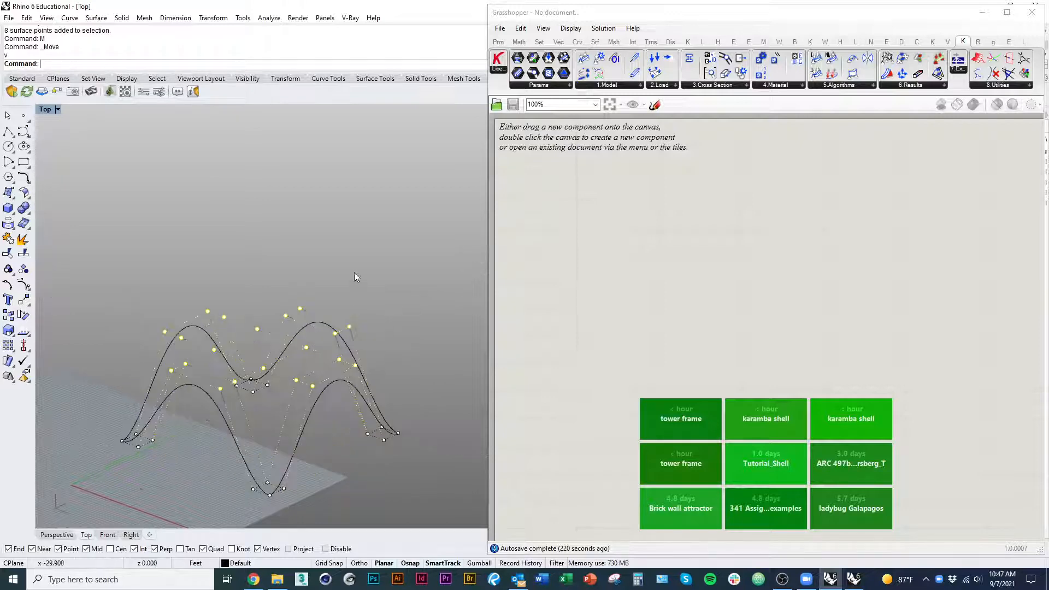
click(354, 273)
- Set the viewport to Shaded display and turn off the shell surface's control points
key(ctrl+alt+s)
mouse_move(321, 371)
ctrl+shift+right_down()
mouse_move(247, 422)
mouse_move(355, 402)
mouse_move(318, 365)
mouse_move(303, 447)
ctrl+shift+right_up()
key(Escape)
- Select the shell surface and reference it into a new Surface parameter on the Grasshopper canvas
click(303, 447)
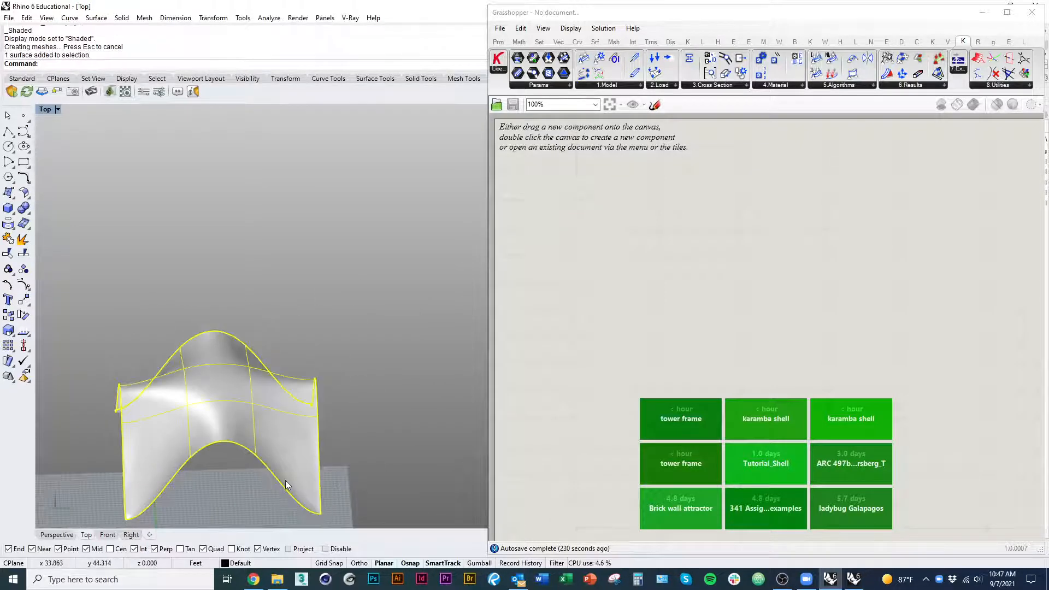
ctrl+shift+right_drag(286, 433, 234, 445)
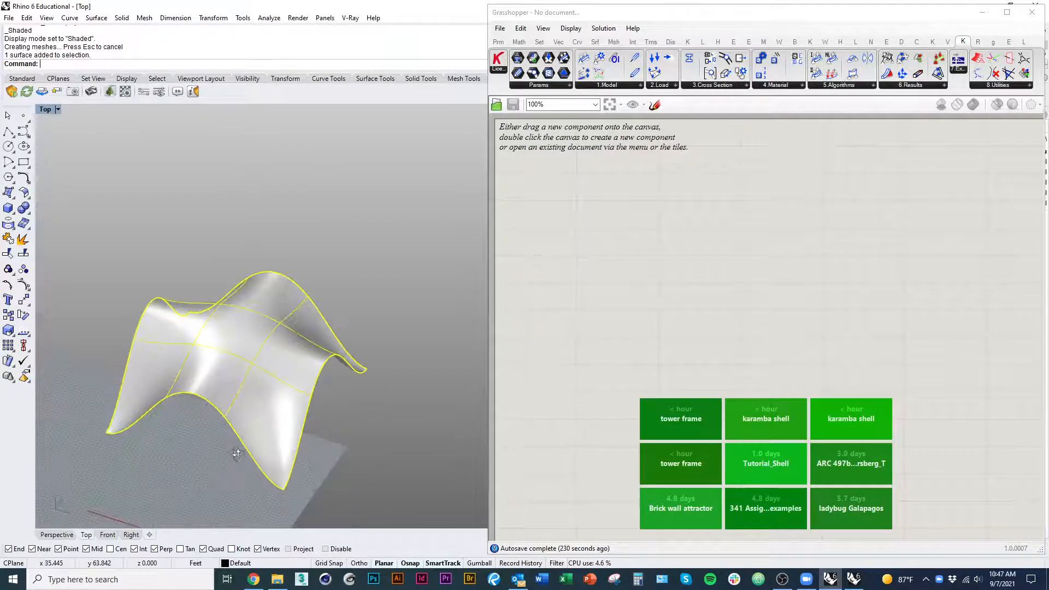
double_click(588, 287)
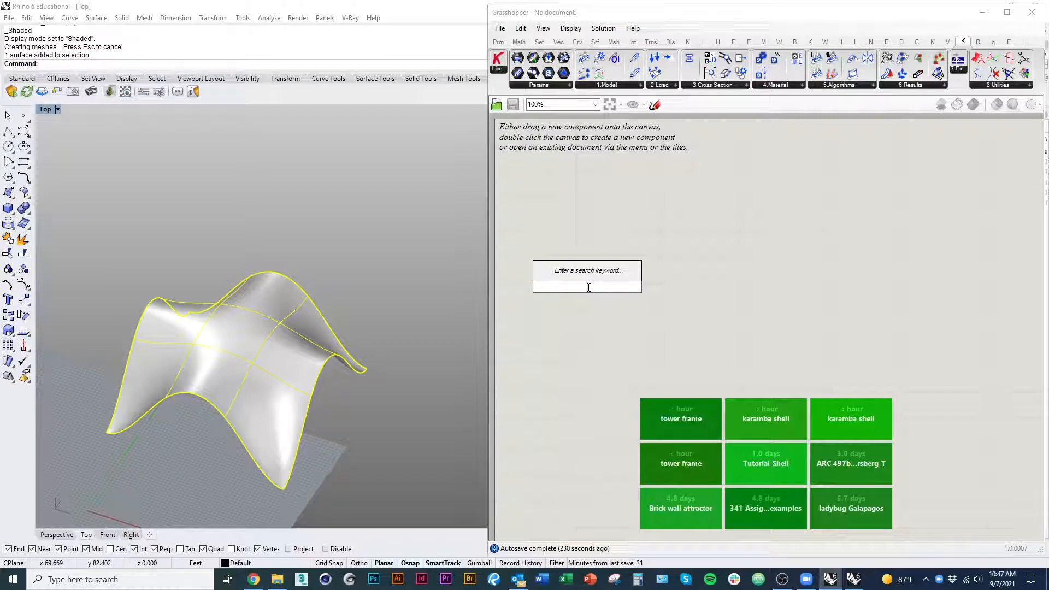
text(srf)
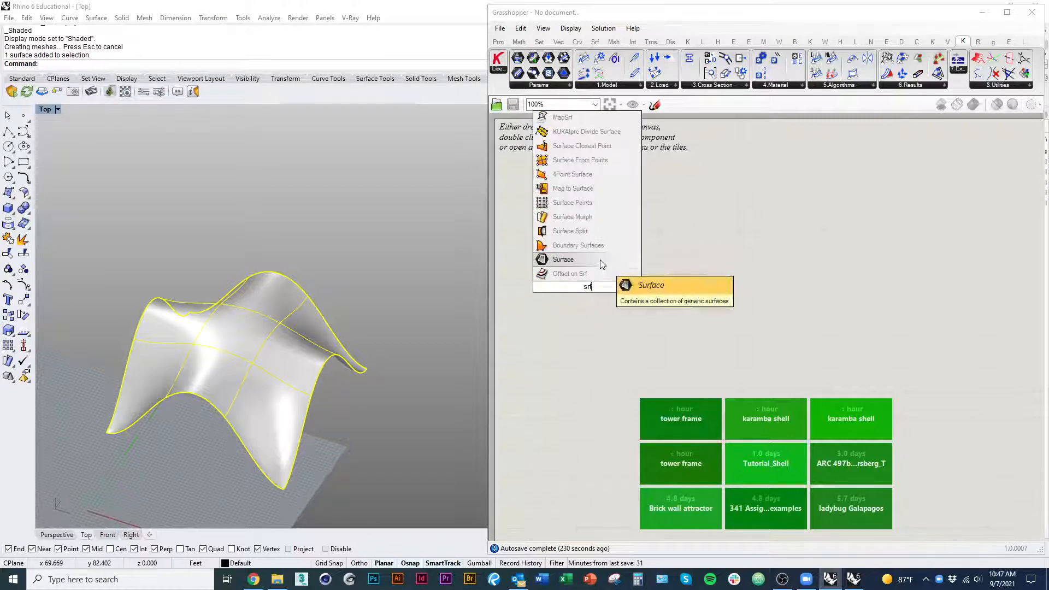
click(601, 260)
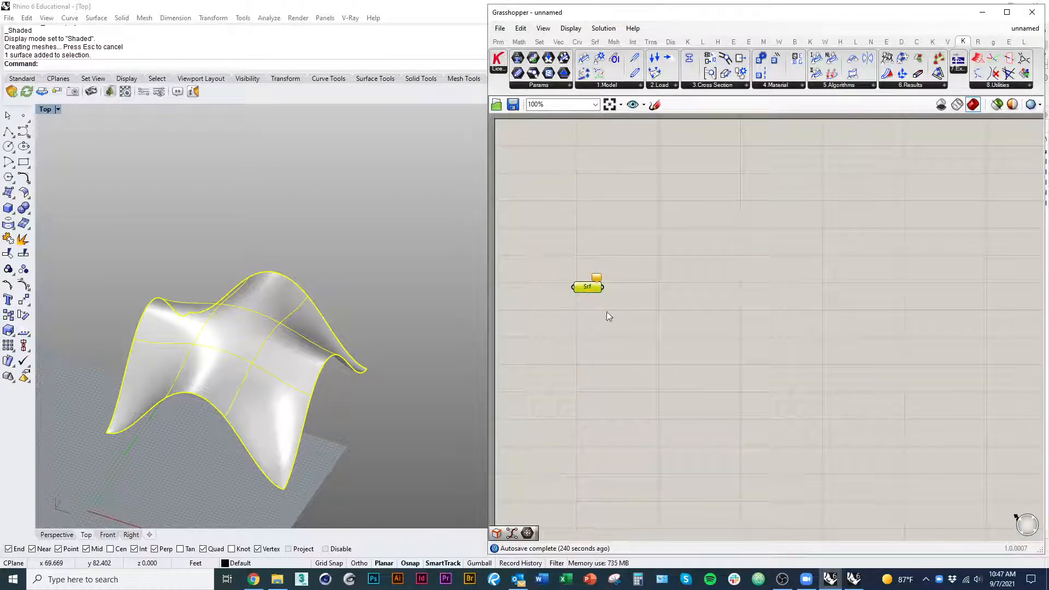
right_click(586, 290)
click(618, 441)
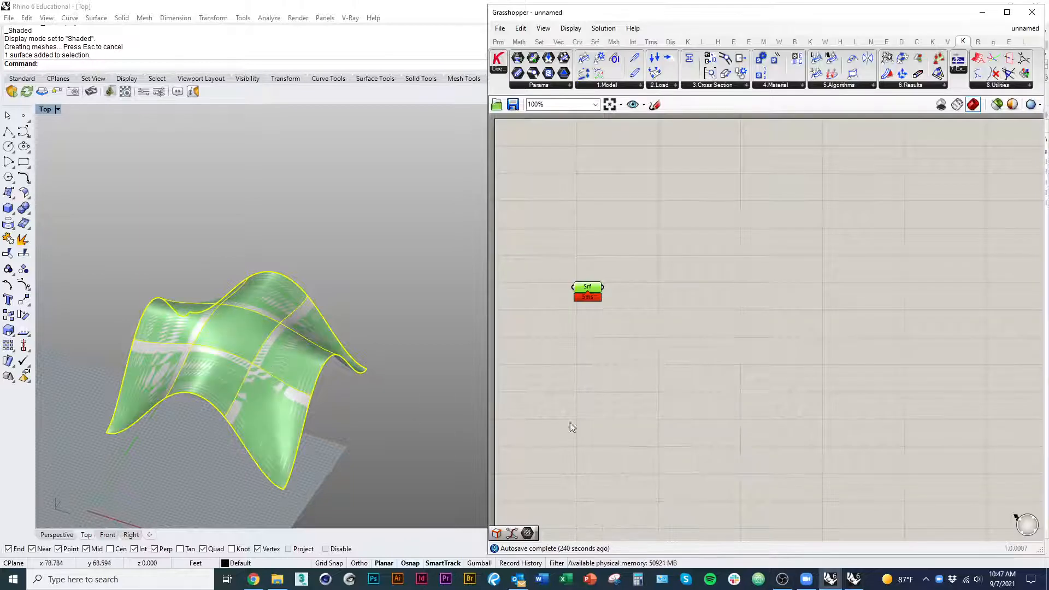
- Hide the original shell surface in Rhino and turn off the preview of the Srf parameter
right_drag(358, 435, 367, 454)
click(225, 350)
key(ctrl+h)
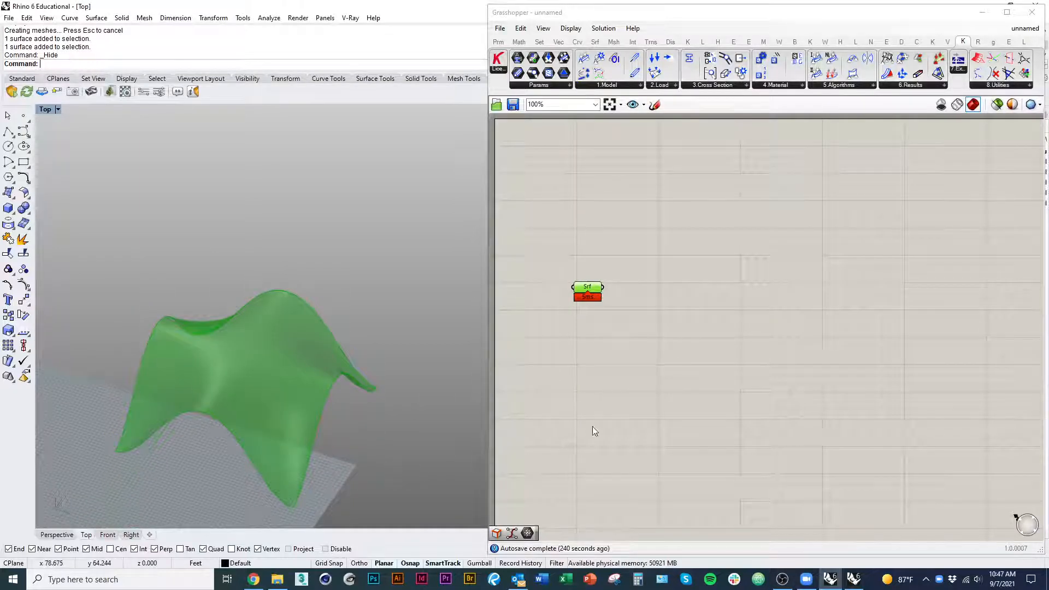
right_drag(652, 347, 605, 356)
right_click(564, 250)
click(592, 270)
click(648, 385)
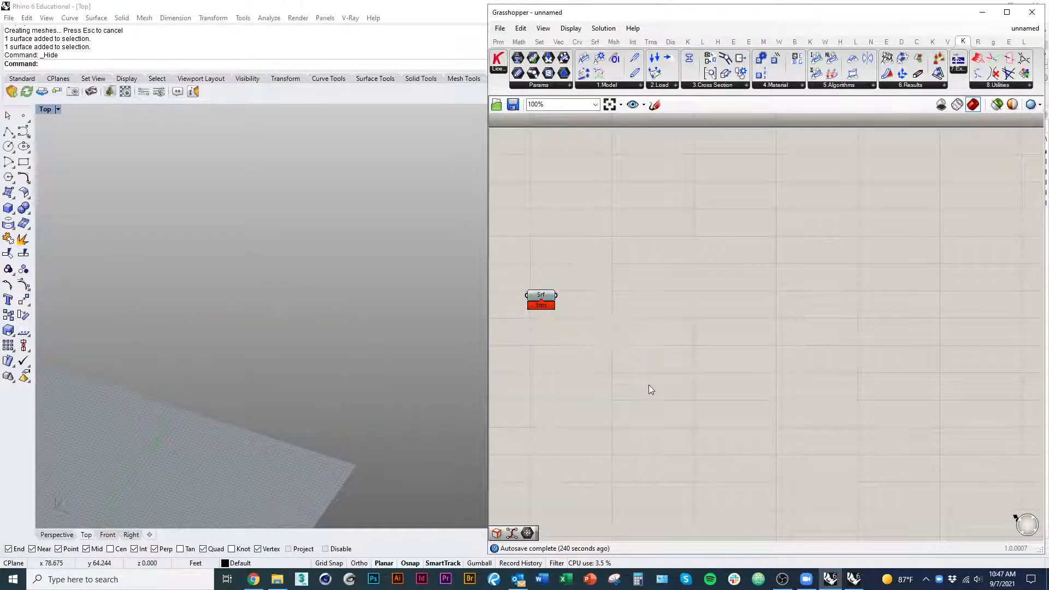
- Add a Mesh Surface component, feed the Srf parameter into its S input, and space it away from the parameter
double_click(635, 311)
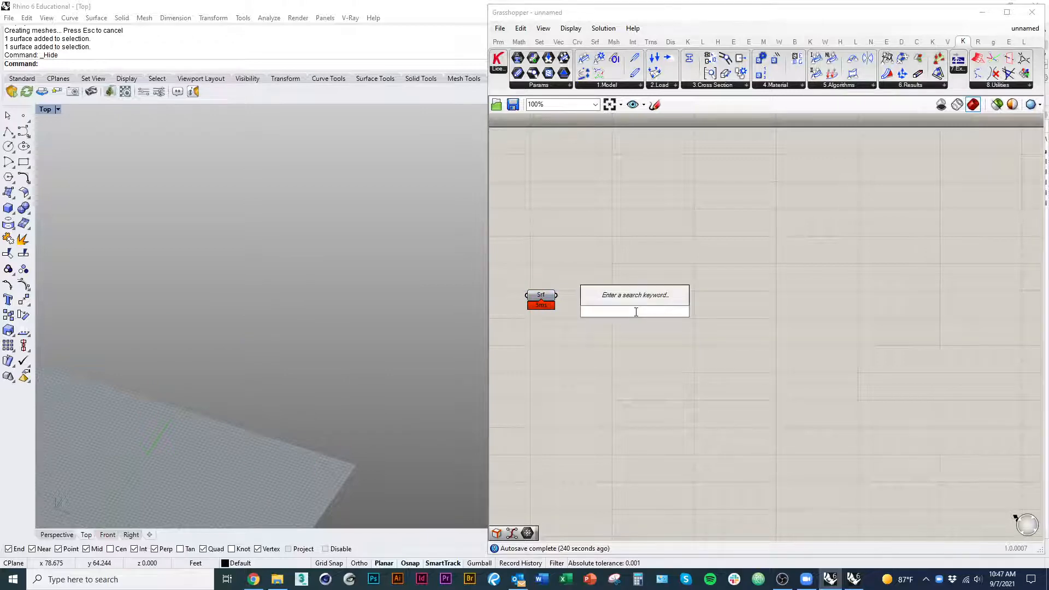
text(meshs)
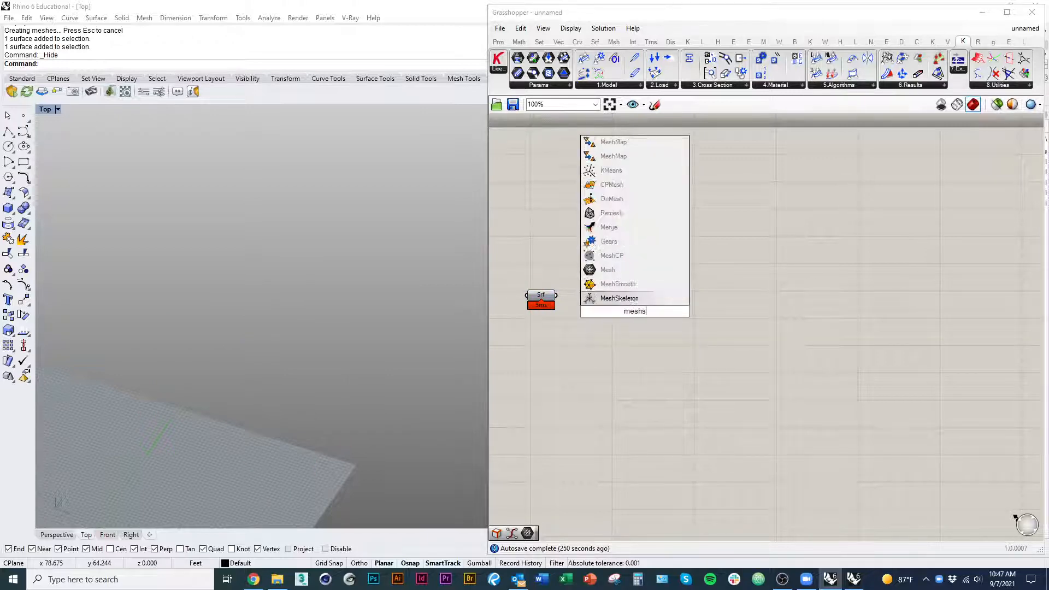
text(rf)
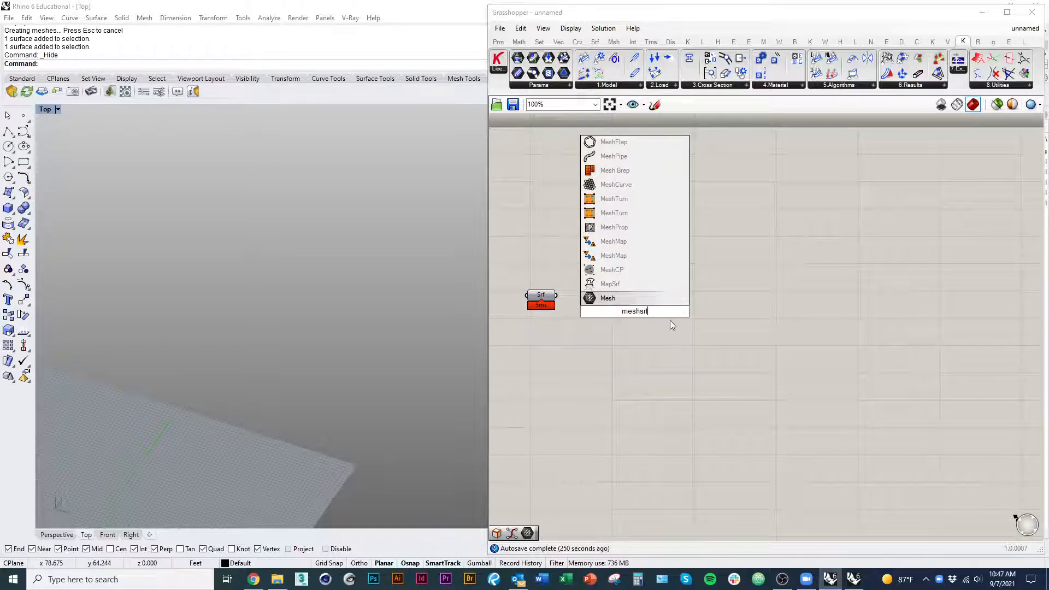
key(BackSpace)
key(BackSpace)
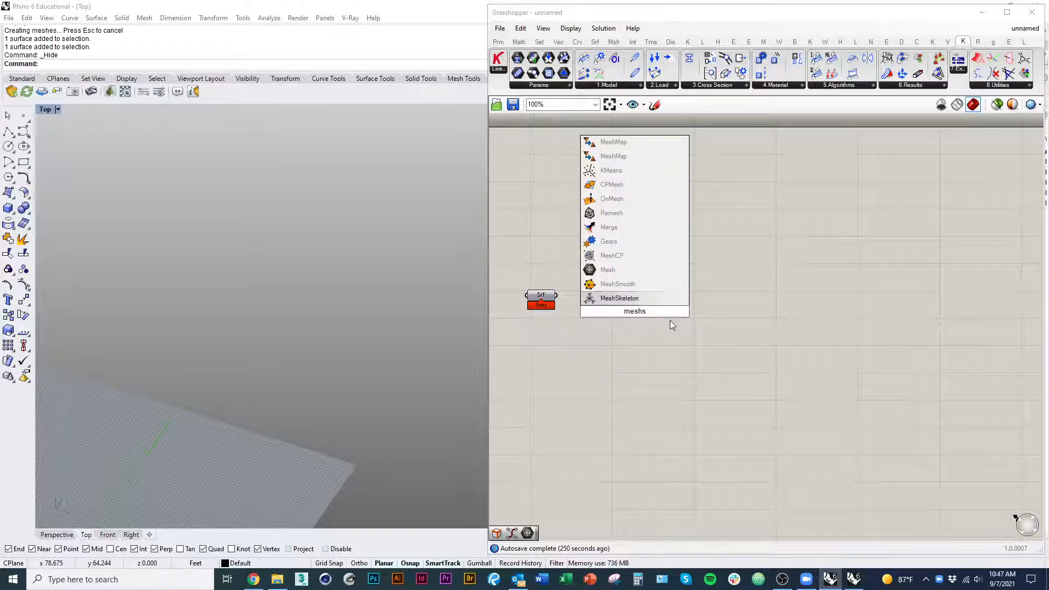
text(urface)
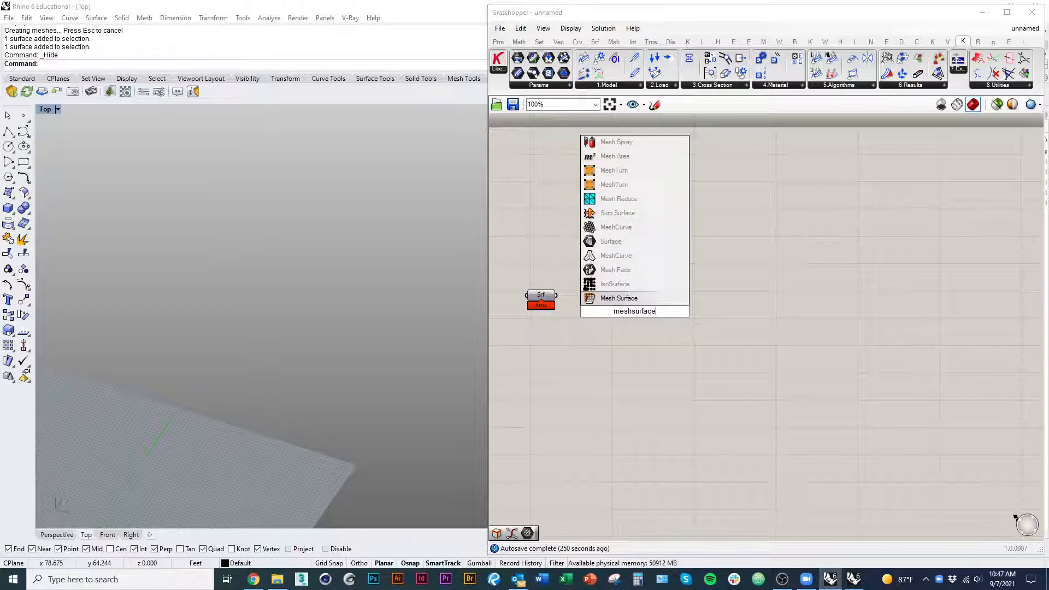
click(619, 298)
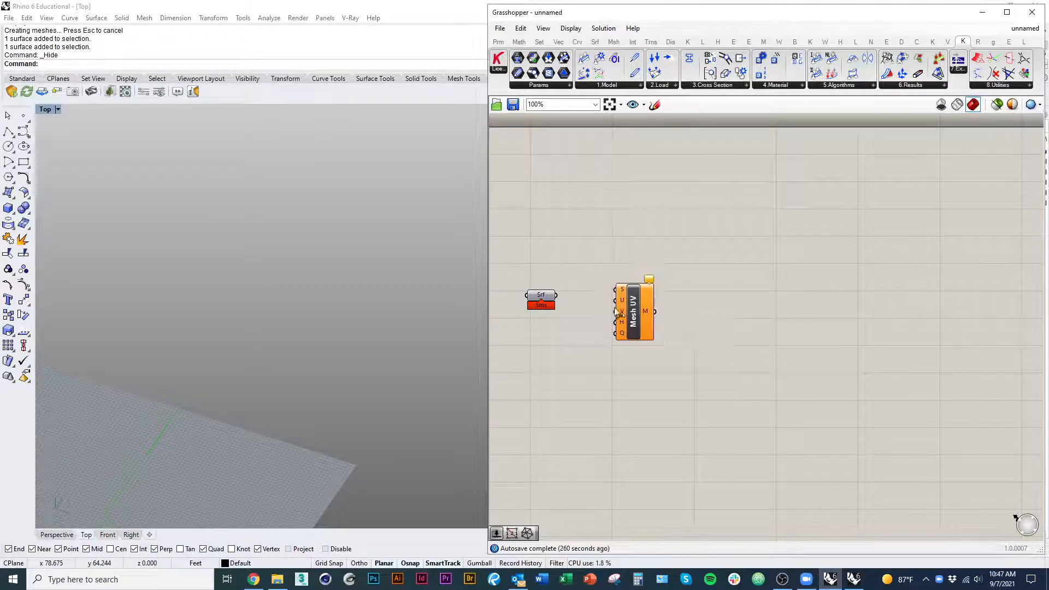
scroll(565, 309, up, 2)
drag(553, 290, 632, 283)
drag(662, 331, 732, 327)
- Add a number slider set to 10 and connect it to both the U and V inputs of Mesh UV
double_click(626, 376)
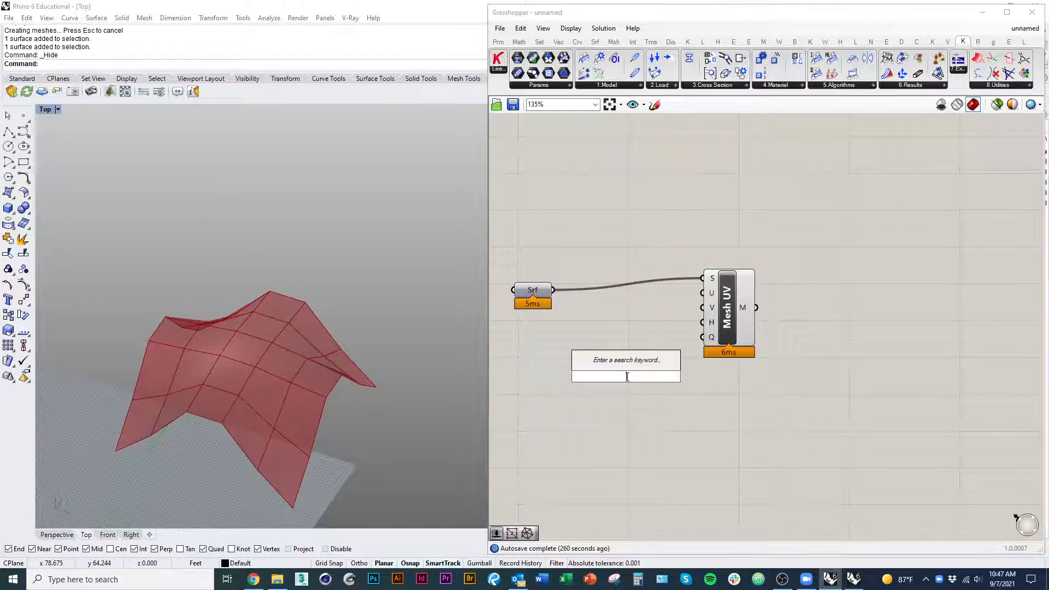
text(10)
key(Return)
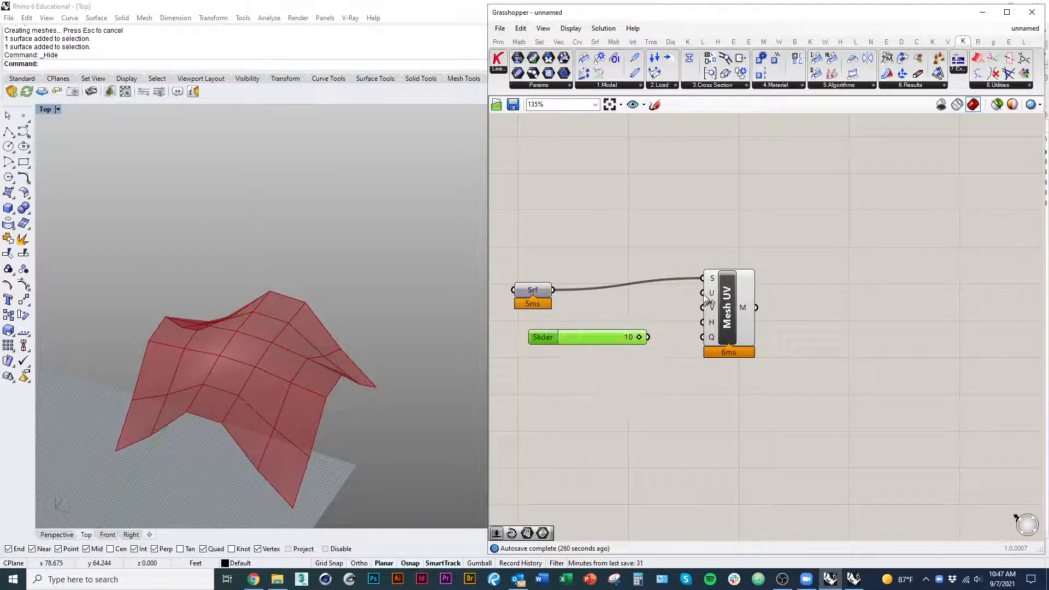
drag(693, 301, 657, 337)
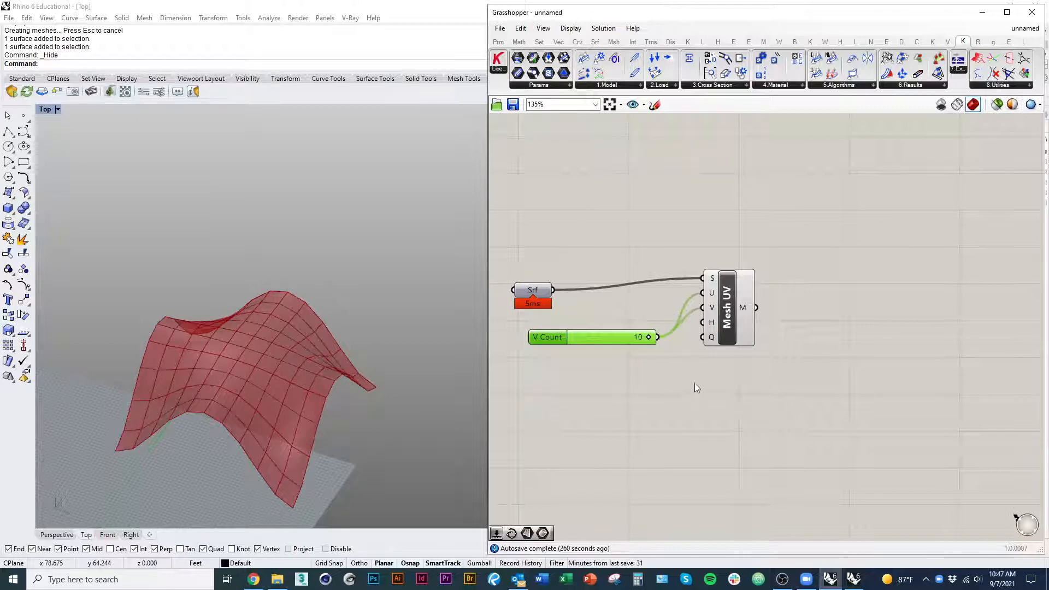
click(693, 384)
- Tidy the canvas by repositioning the V Count slider and the Mesh UV component
right_drag(473, 468, 358, 419)
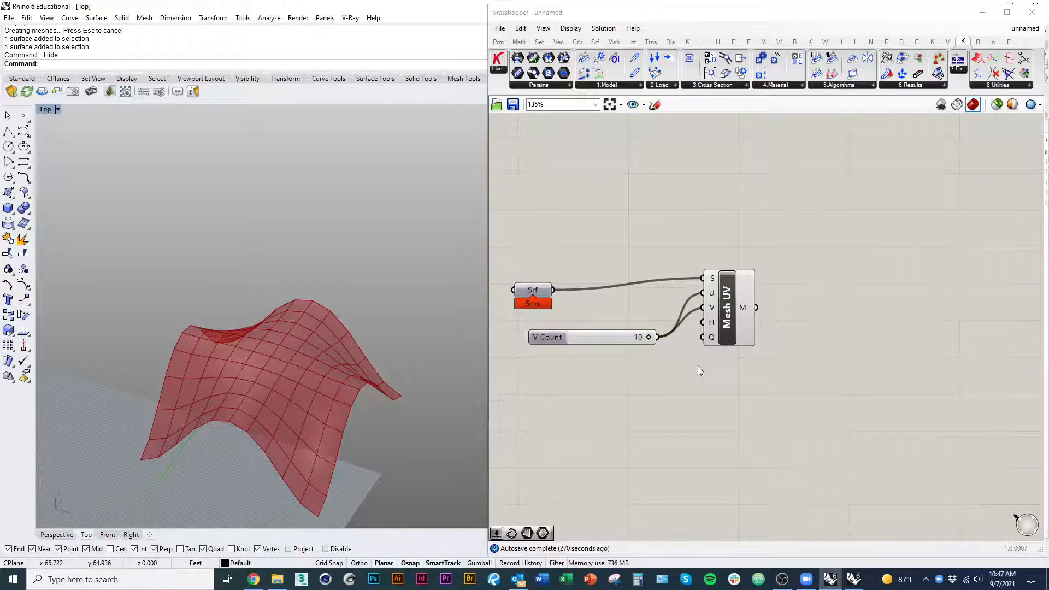
right_drag(697, 366, 679, 373)
drag(575, 348, 555, 347)
click(719, 336)
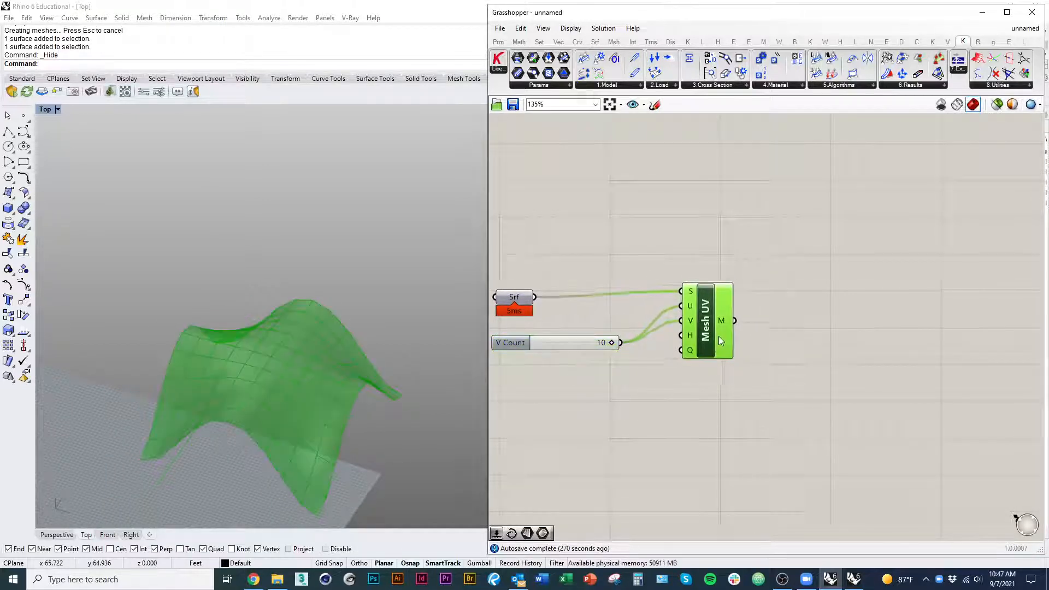
drag(719, 337, 713, 359)
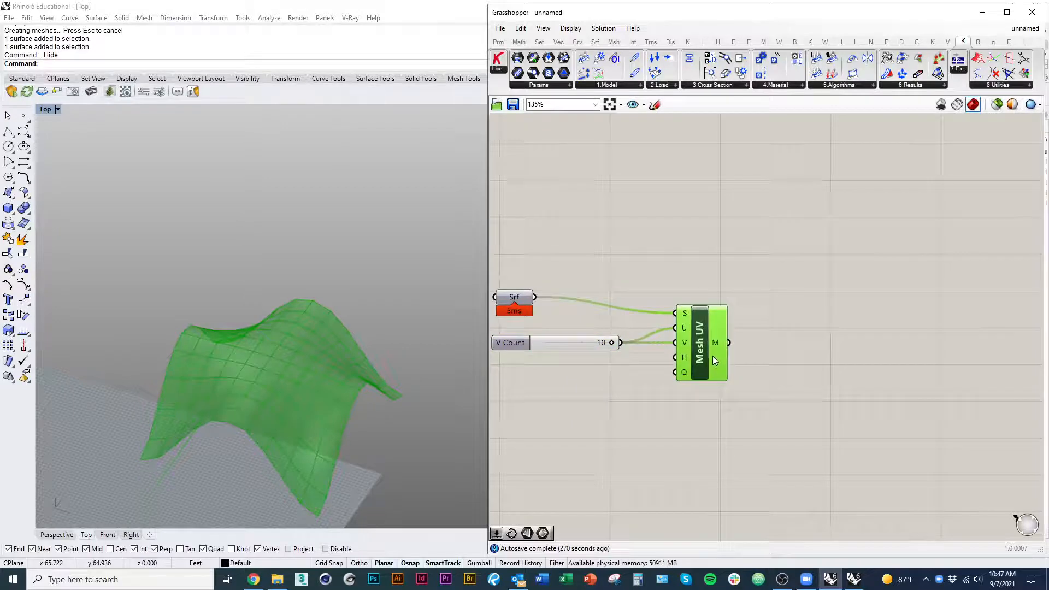
- Place a Karamba License component above the mesh definition and show its output in a connected Panel
drag(498, 61, 623, 164)
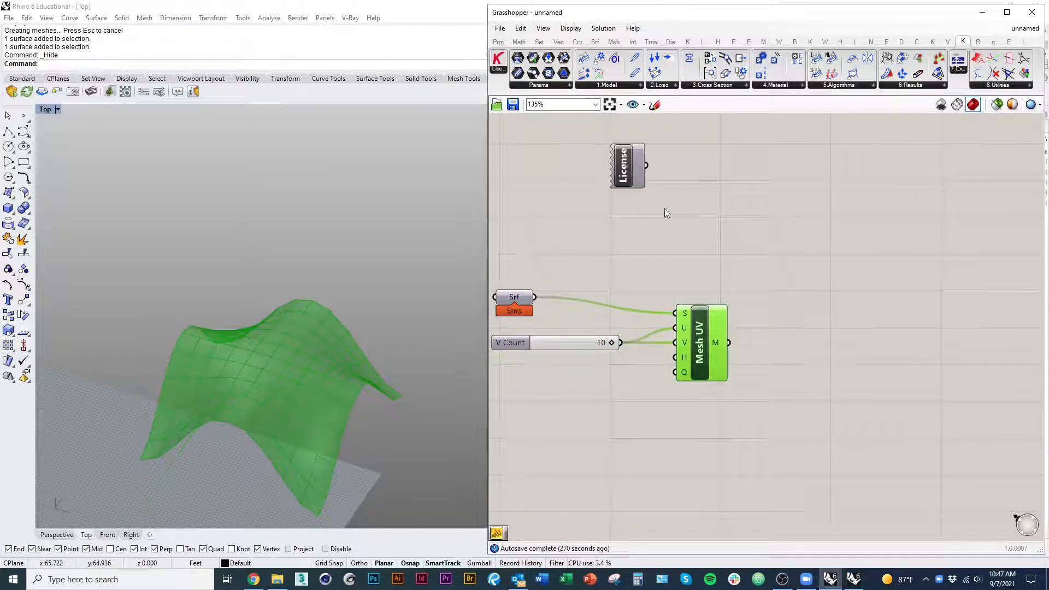
right_drag(664, 210, 658, 272)
click(498, 41)
drag(676, 73, 640, 226)
right_drag(691, 293, 571, 268)
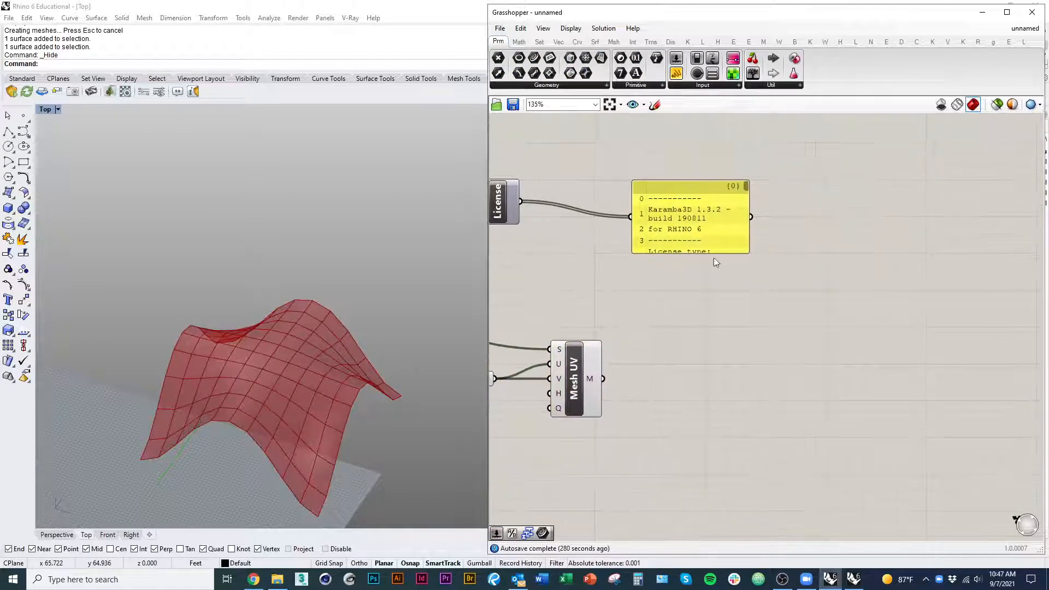
- Reduce the mesh density by setting the V Count slider to 6
mouse_move(596, 379)
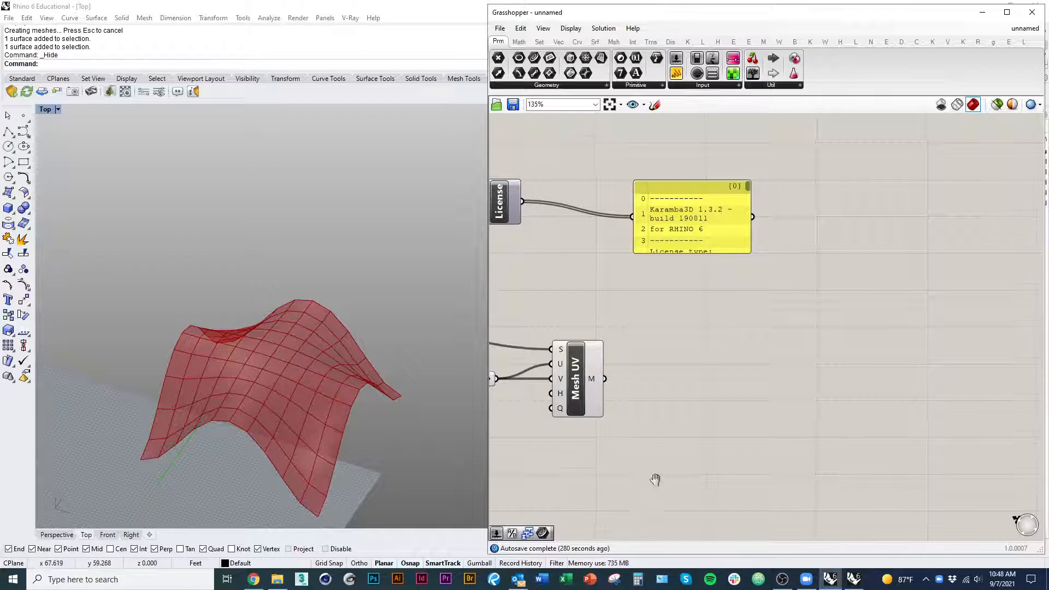
right_drag(490, 410, 697, 402)
scroll(697, 402, up, 4)
drag(715, 342, 650, 342)
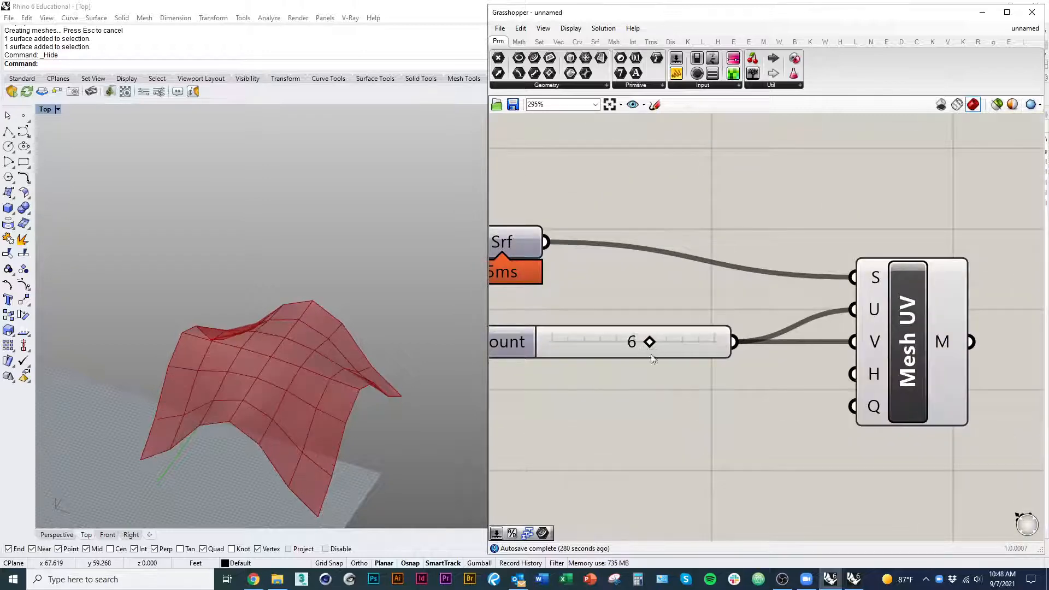
right_drag(965, 361, 757, 364)
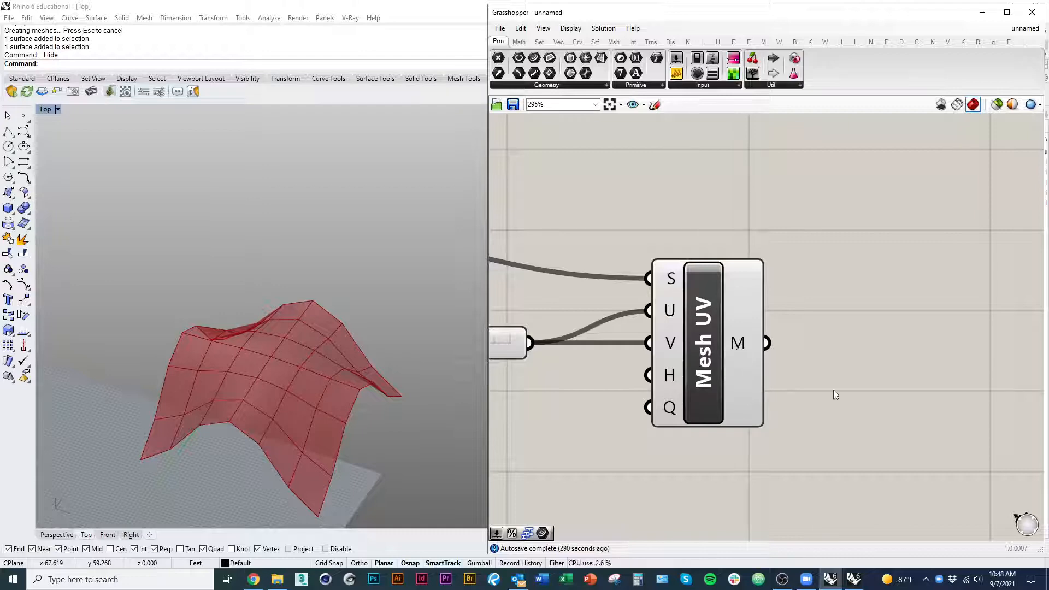
- Highlight the Mesh UV component's output and examine the mesh from another angle in the Rhino viewport
click(738, 350)
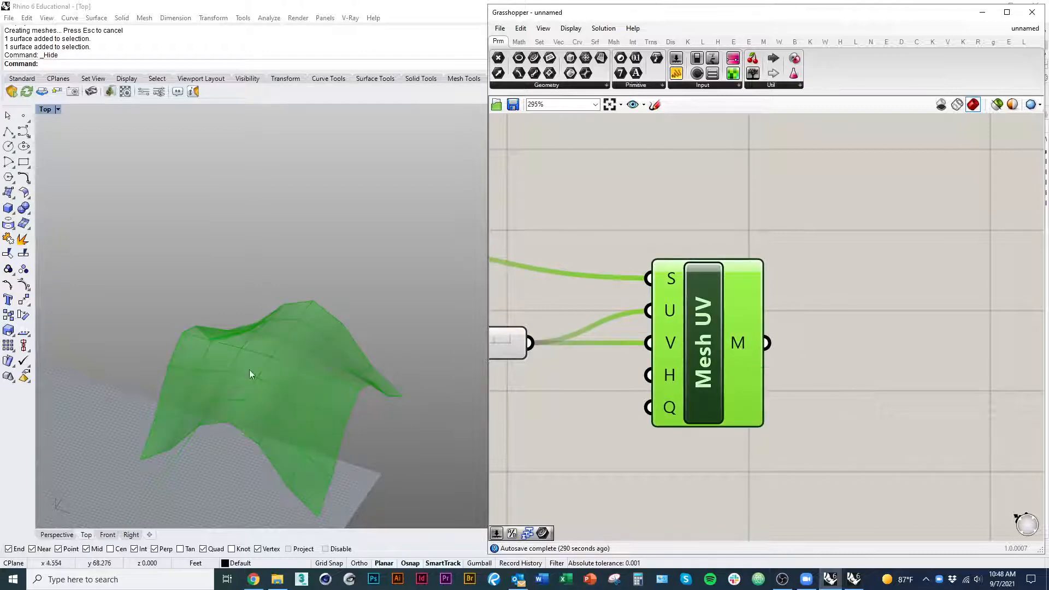
click(289, 442)
right_drag(366, 490, 242, 419)
scroll(236, 317, up, 10)
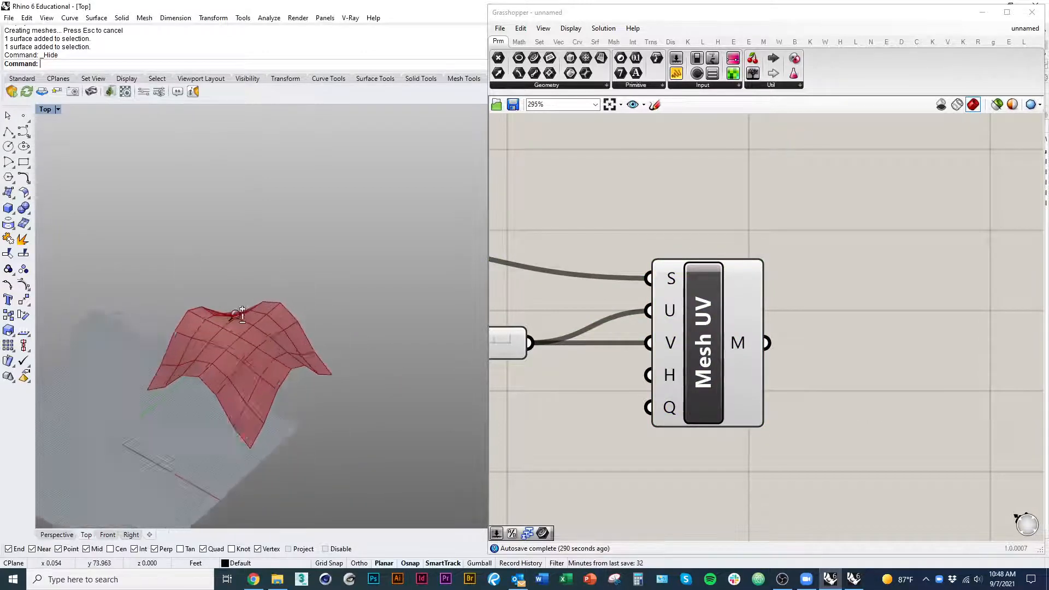
scroll(375, 361, down, 7)
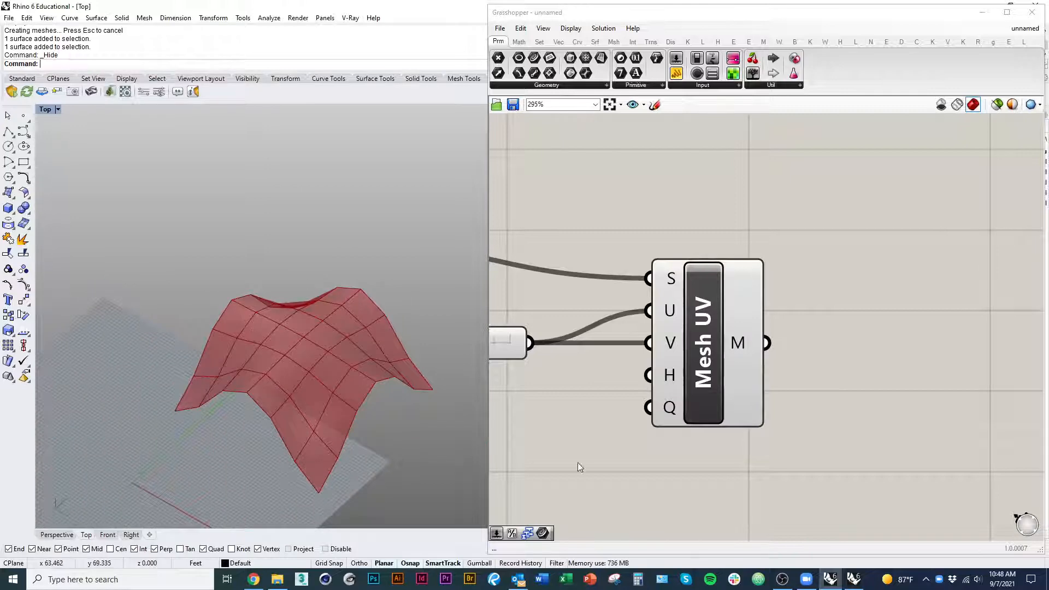
- Turn the preview of the Mesh UV component off and on again
scroll(612, 421, down, 3)
click(676, 362)
right_click(641, 228)
click(675, 249)
click(616, 290)
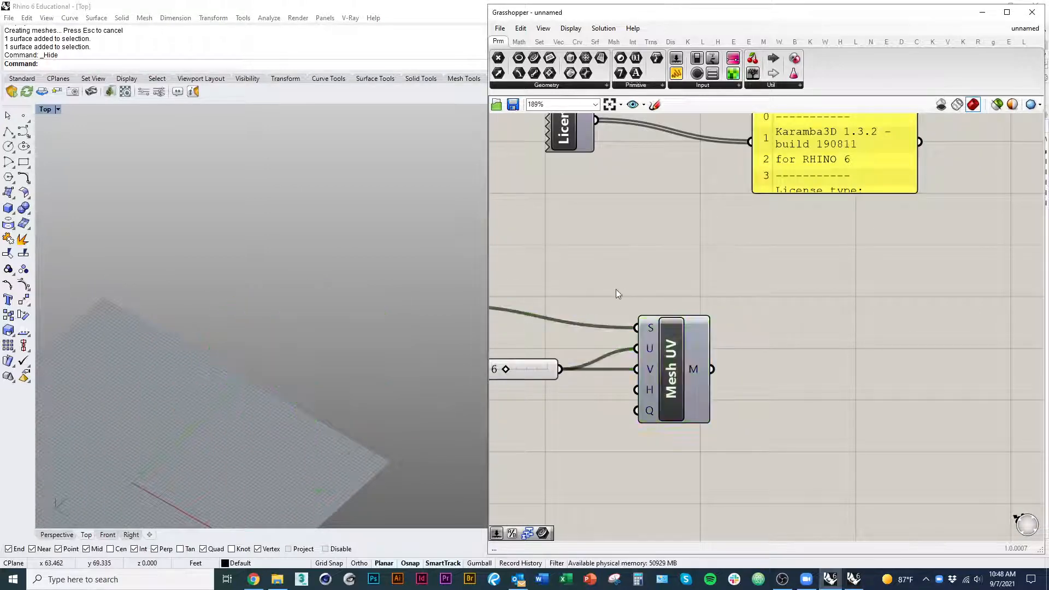
right_drag(670, 364, 672, 335)
click(672, 335)
right_click(678, 261)
click(703, 267)
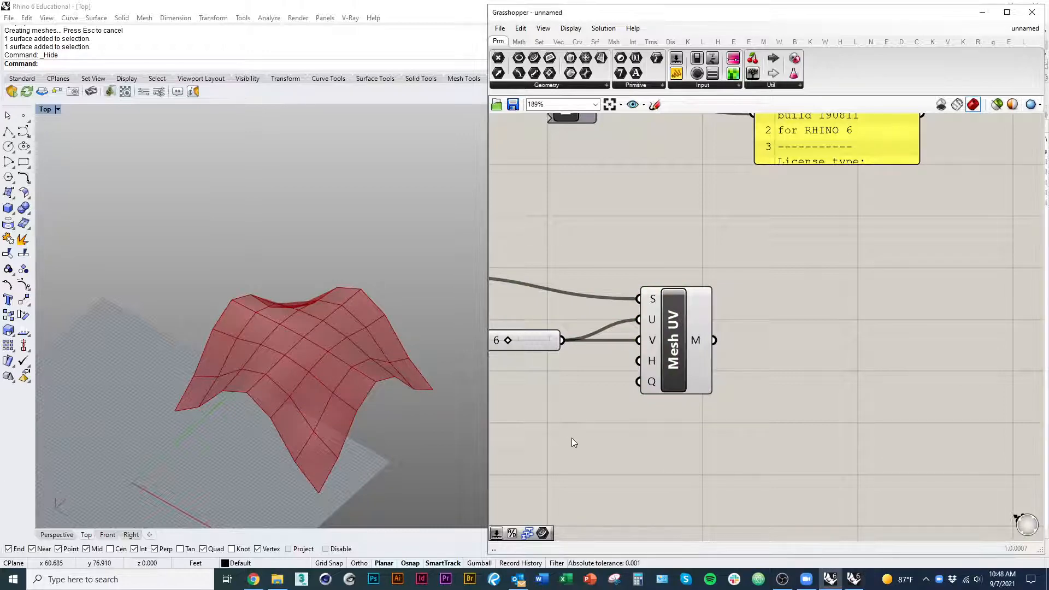
- Add a Karamba3D Mesh to Shell component and position it beyond the Mesh UV output
scroll(653, 447, down, 2)
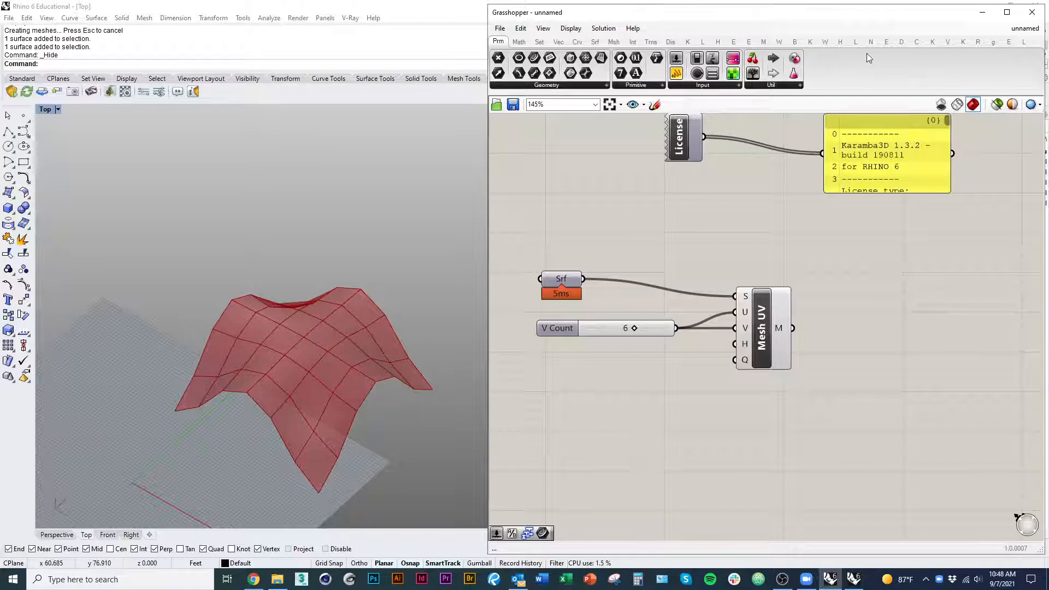
click(963, 42)
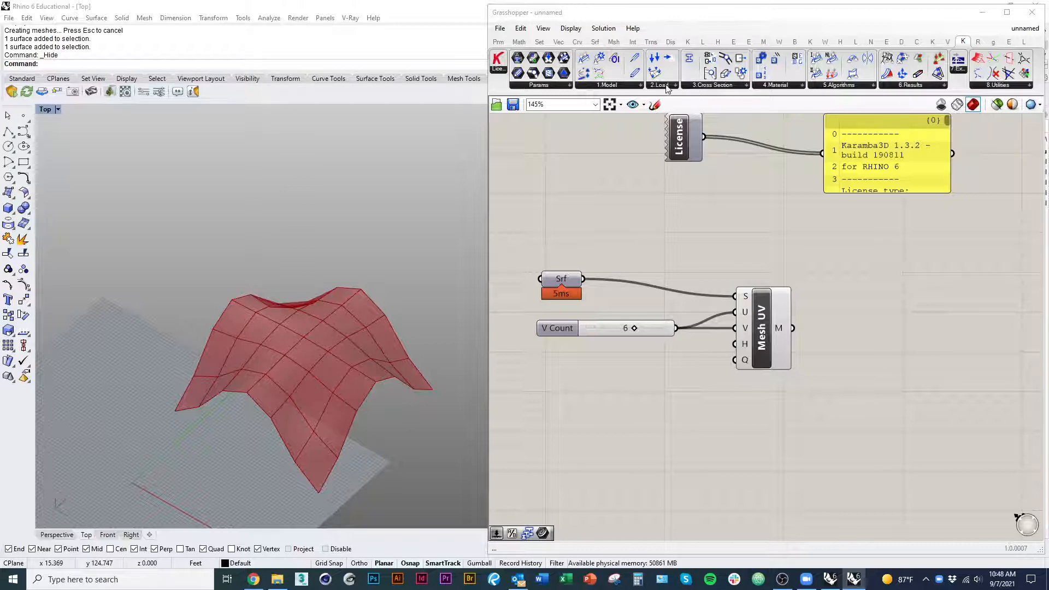
click(626, 86)
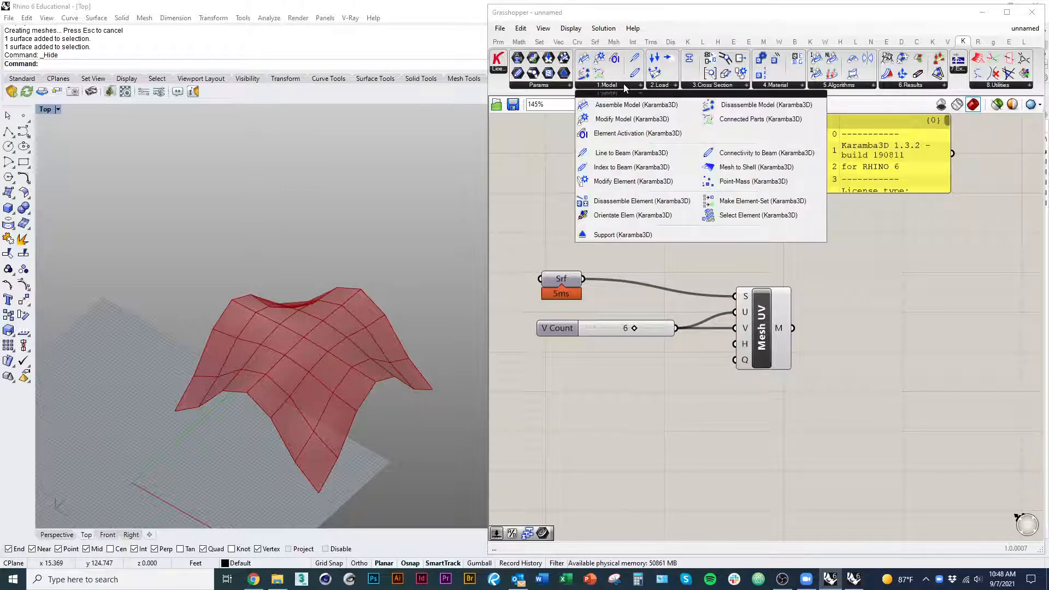
click(750, 171)
click(887, 312)
right_drag(801, 477, 597, 463)
drag(684, 307, 723, 312)
click(616, 378)
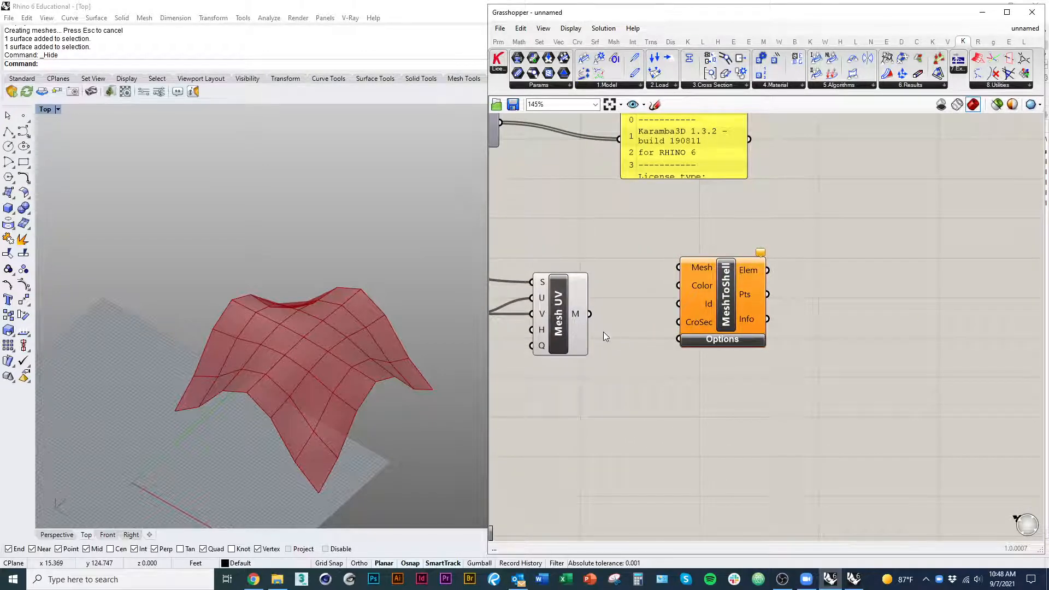
- Connect the M output of Mesh UV to the Mesh input of MeshToShell and space the two components apart
drag(588, 314, 678, 267)
drag(735, 311, 823, 323)
click(820, 349)
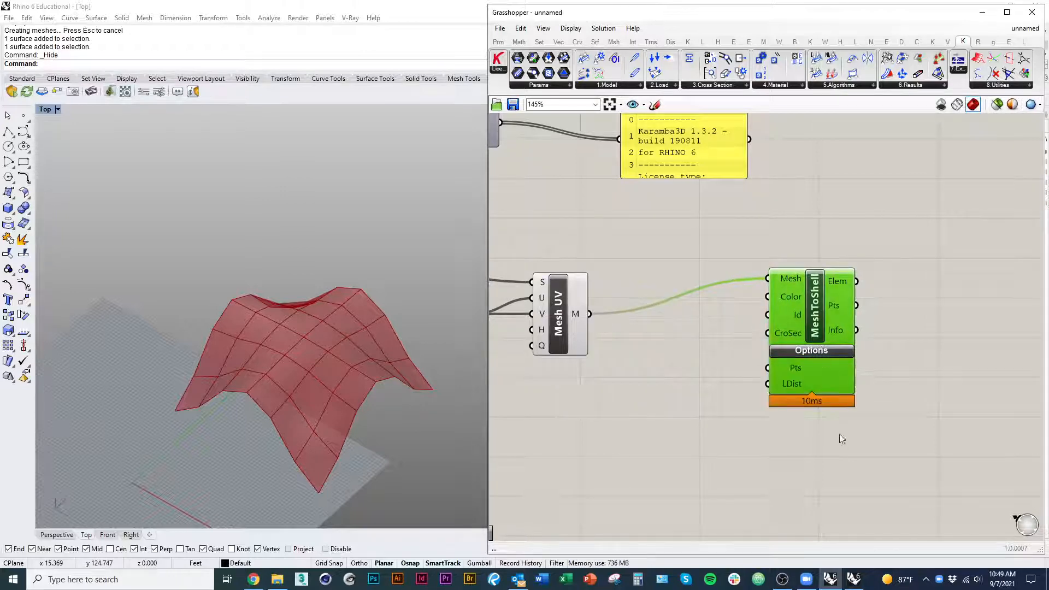
click(839, 435)
right_drag(715, 436, 653, 429)
drag(757, 306, 777, 313)
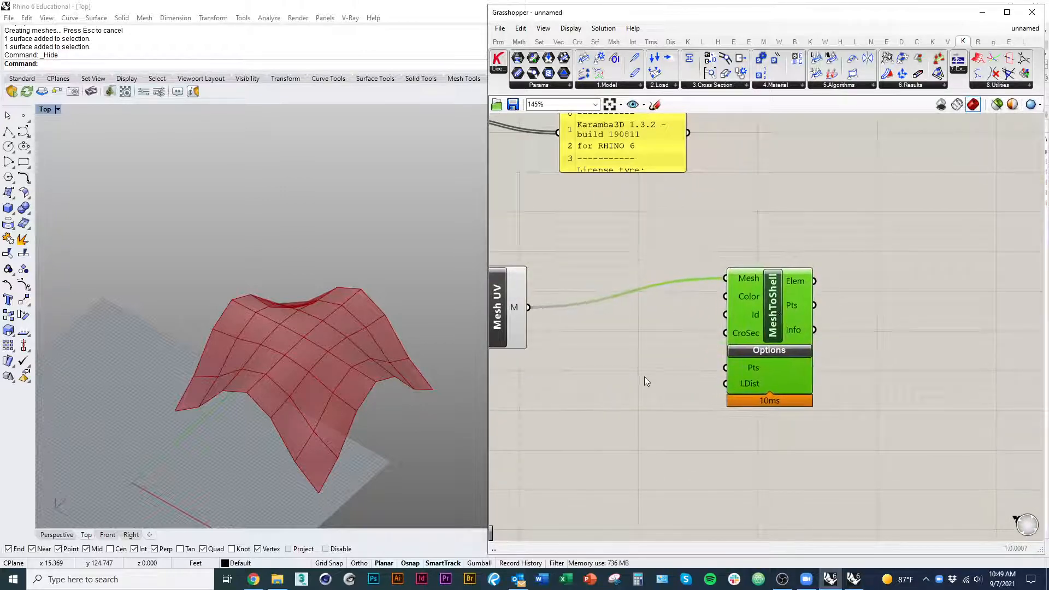
click(653, 379)
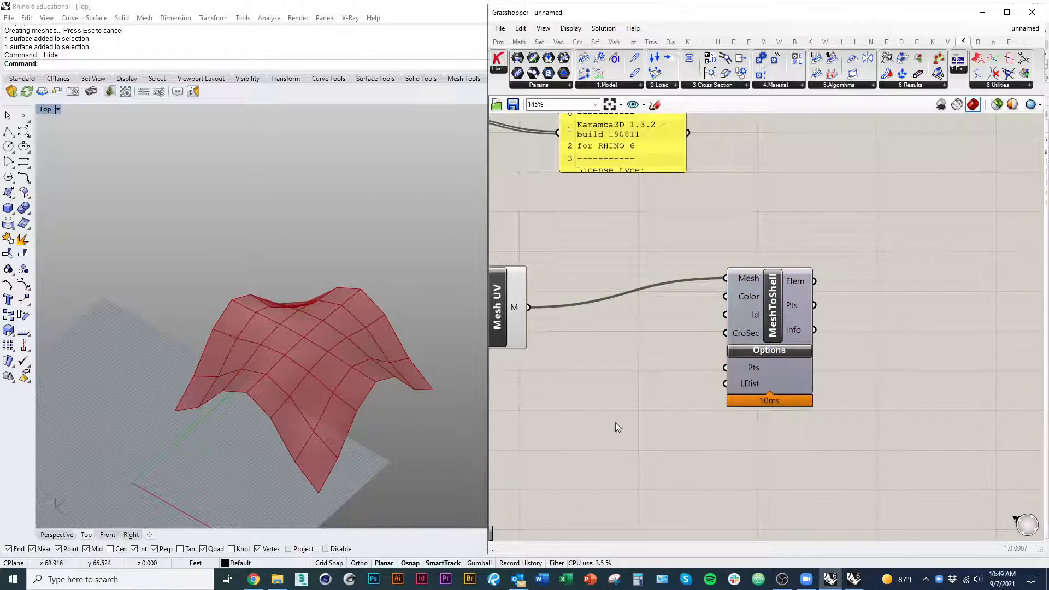
right_drag(695, 430, 742, 435)
click(830, 361)
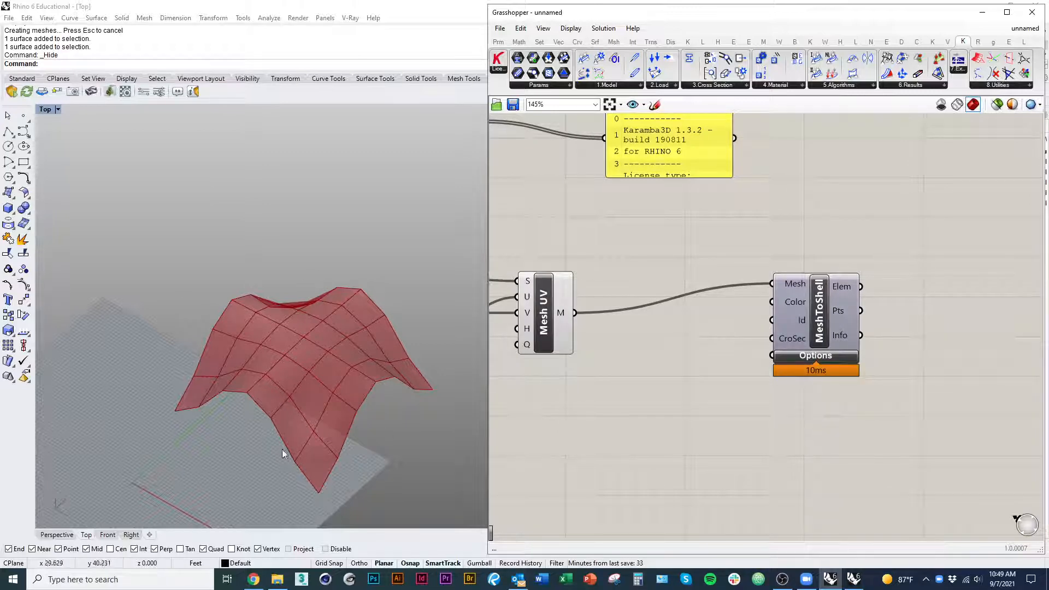
- Select Mesh UV and MeshToShell in turn to compare what each one highlights in the Rhino viewport
right_drag(694, 455, 748, 458)
click(616, 332)
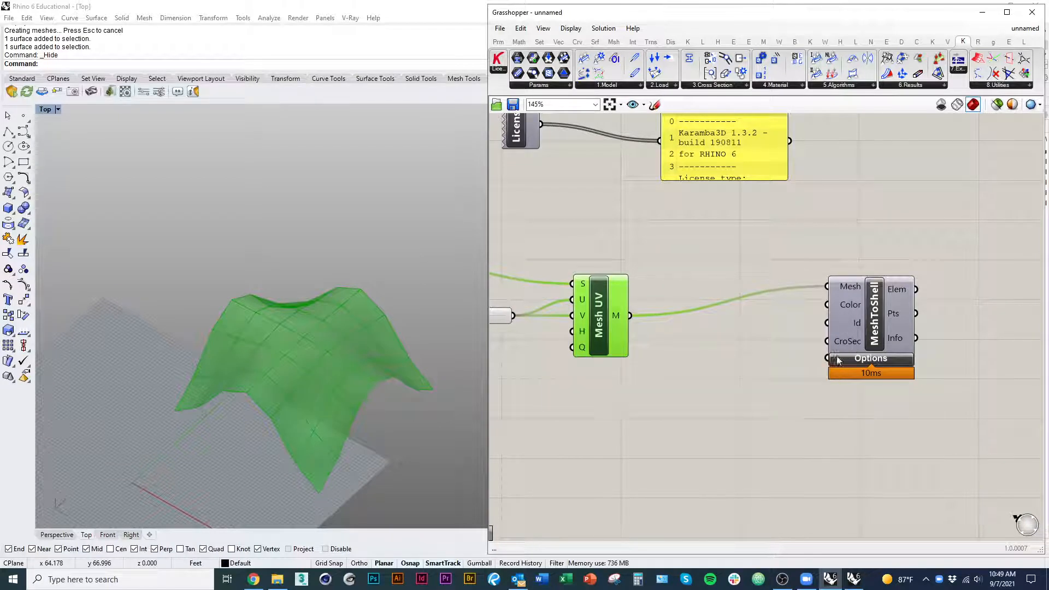
right_click(658, 255)
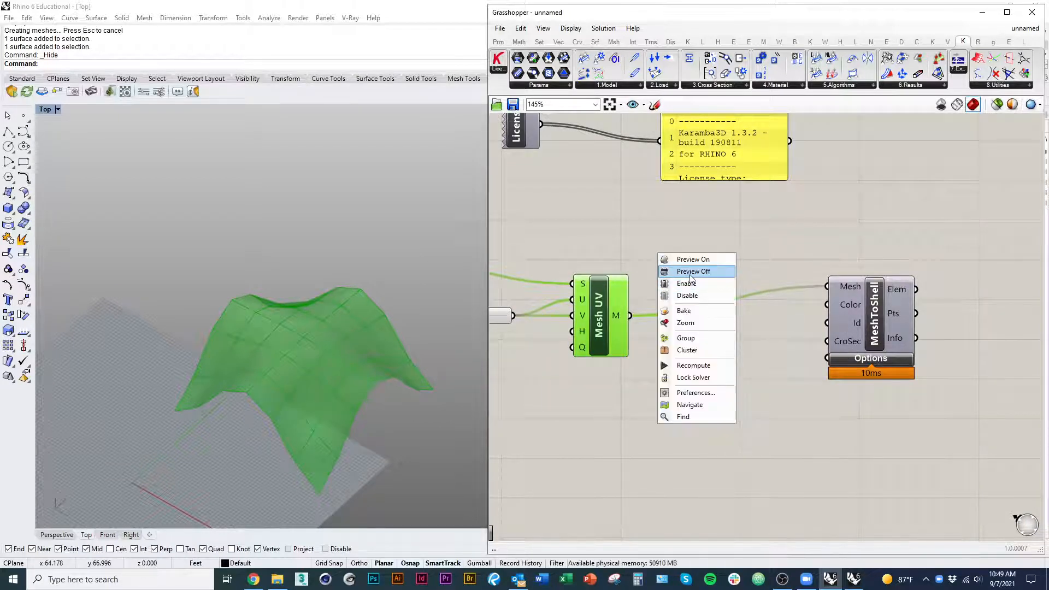
click(655, 220)
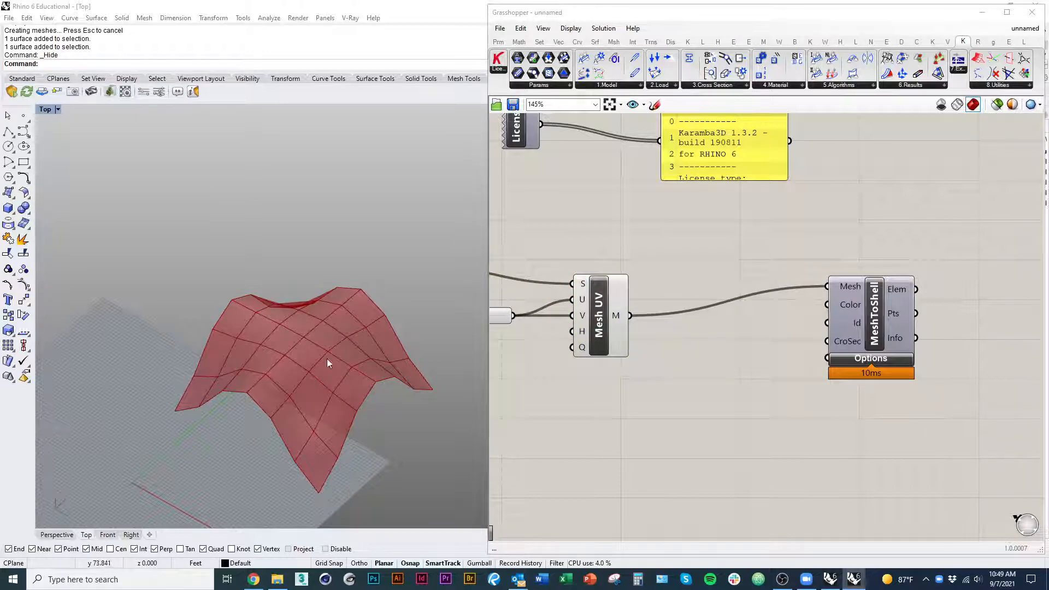
click(865, 356)
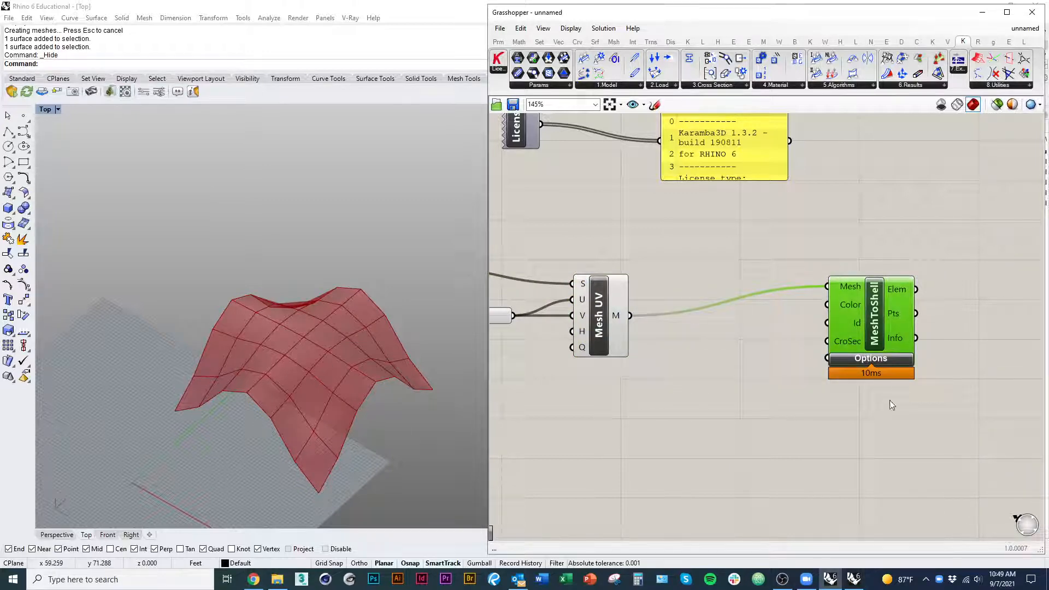
right_drag(763, 453, 803, 392)
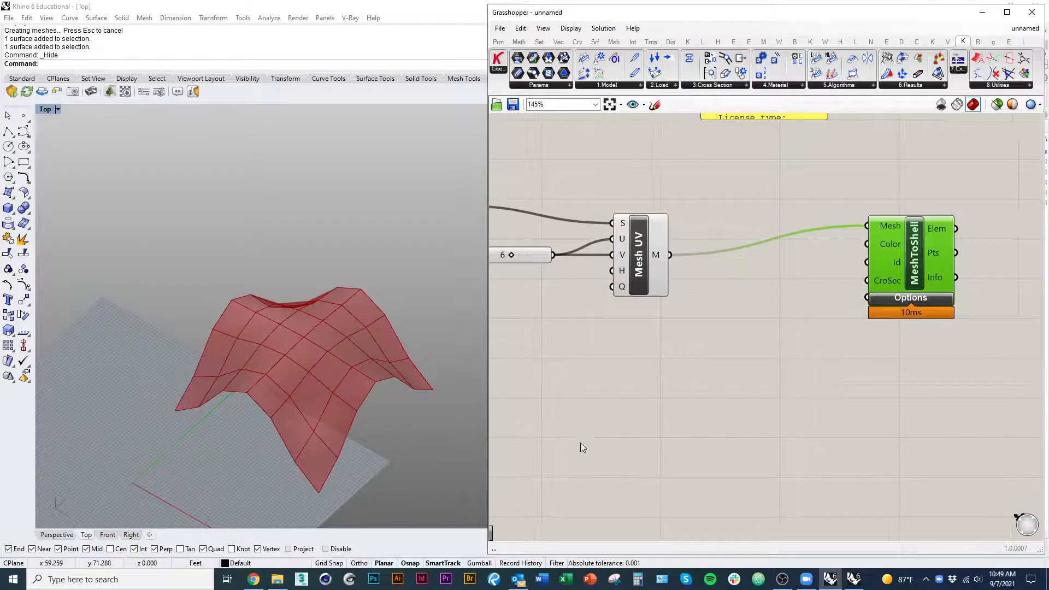
- Add a Karamba3D Loads component for the gravity load and position it directly below MeshToShell
right_drag(616, 405, 750, 429)
scroll(707, 428, down, 2)
click(661, 402)
mouse_move(684, 432)
right_down()
mouse_move(661, 402)
mouse_move(690, 418)
right_up()
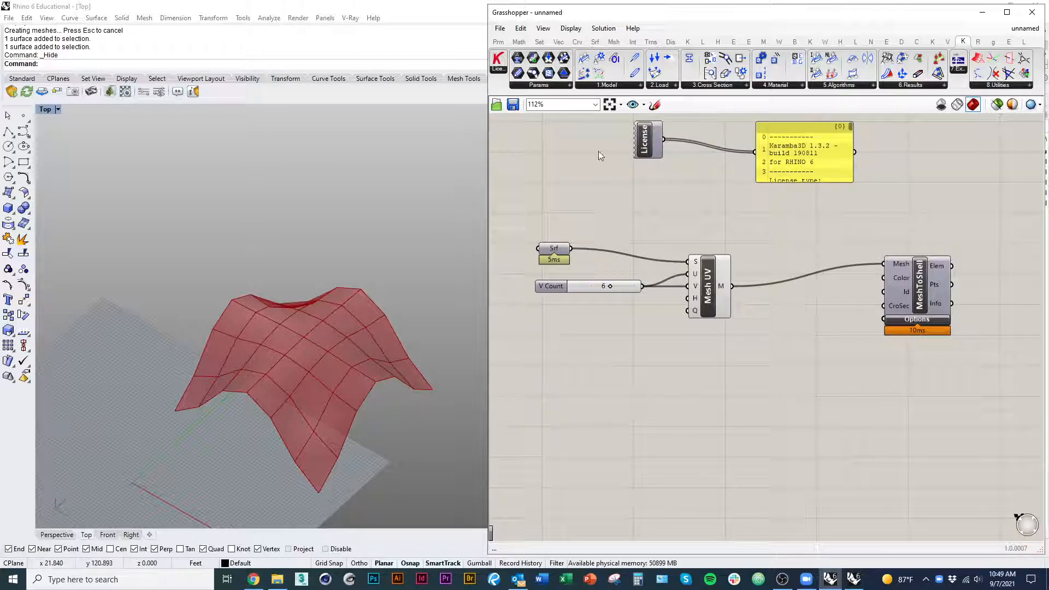
click(675, 85)
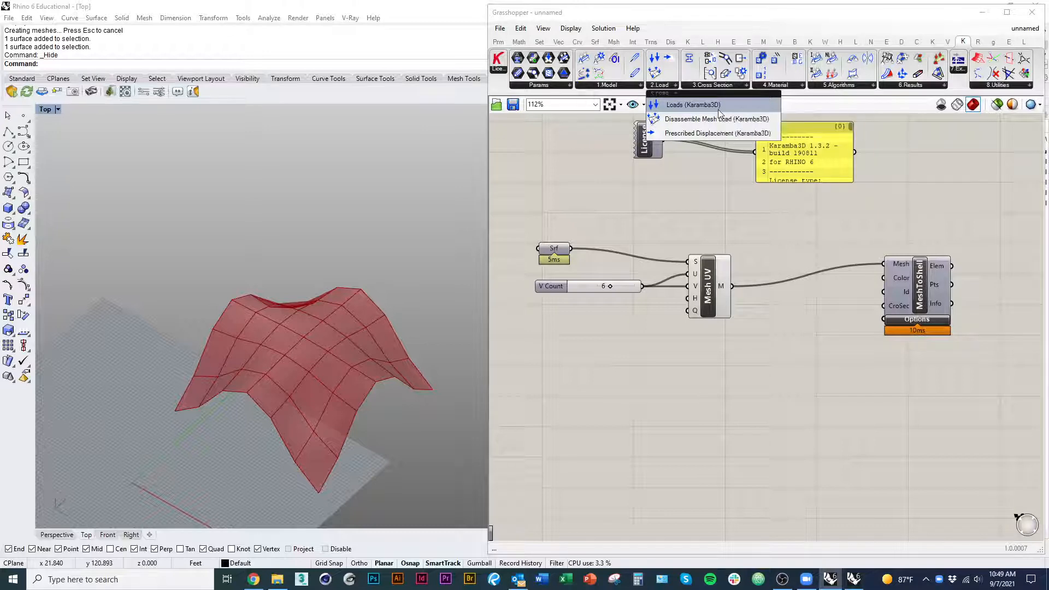
drag(712, 108, 649, 439)
right_drag(707, 491, 641, 427)
drag(588, 362, 698, 356)
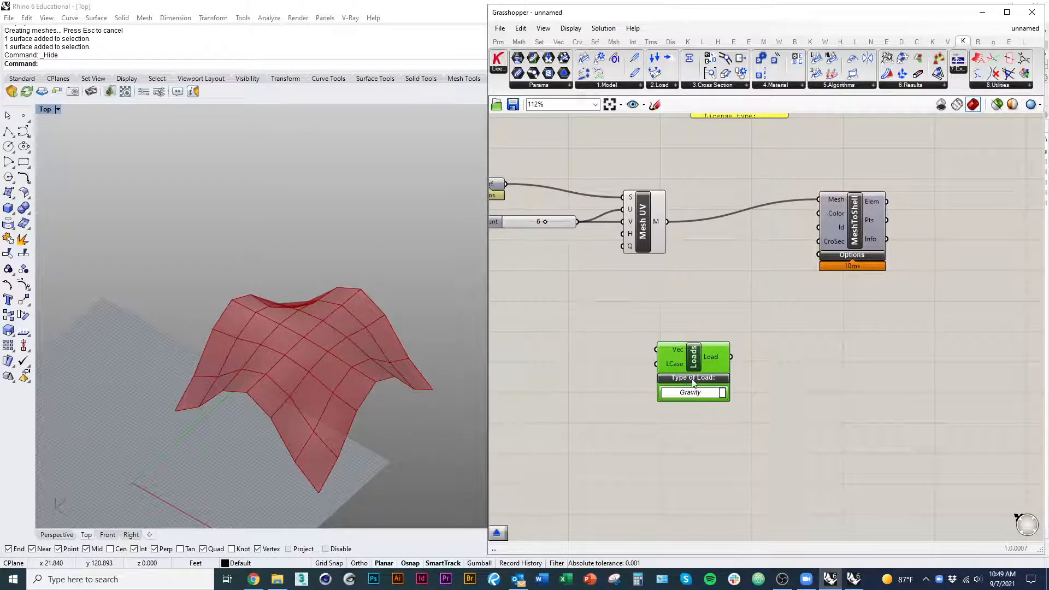
drag(693, 366, 851, 322)
click(831, 456)
right_drag(668, 428, 700, 438)
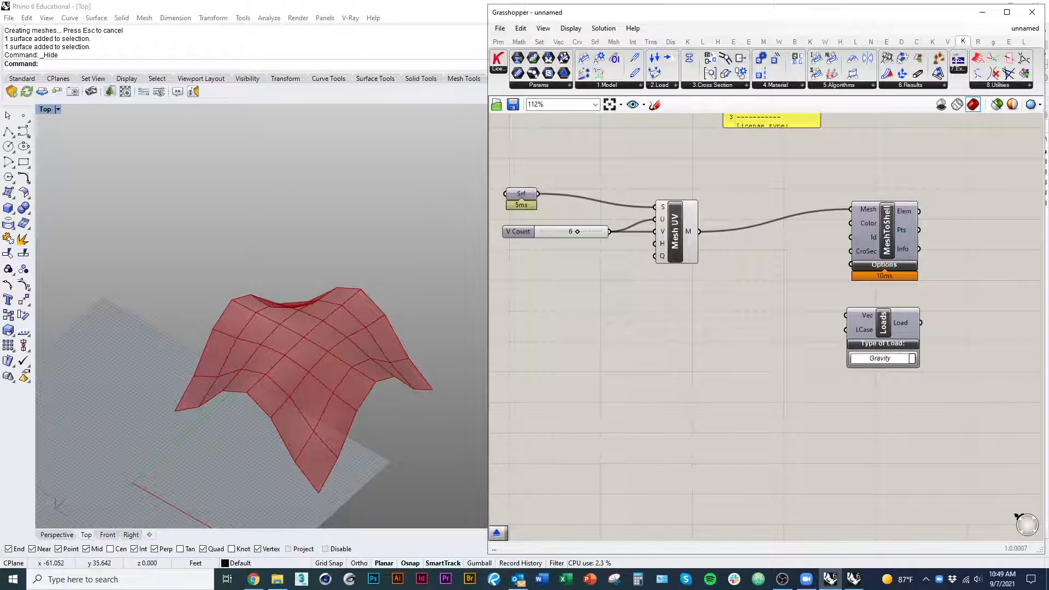
- Add a Karamba3D Support component and position it directly below the Loads component
click(672, 86)
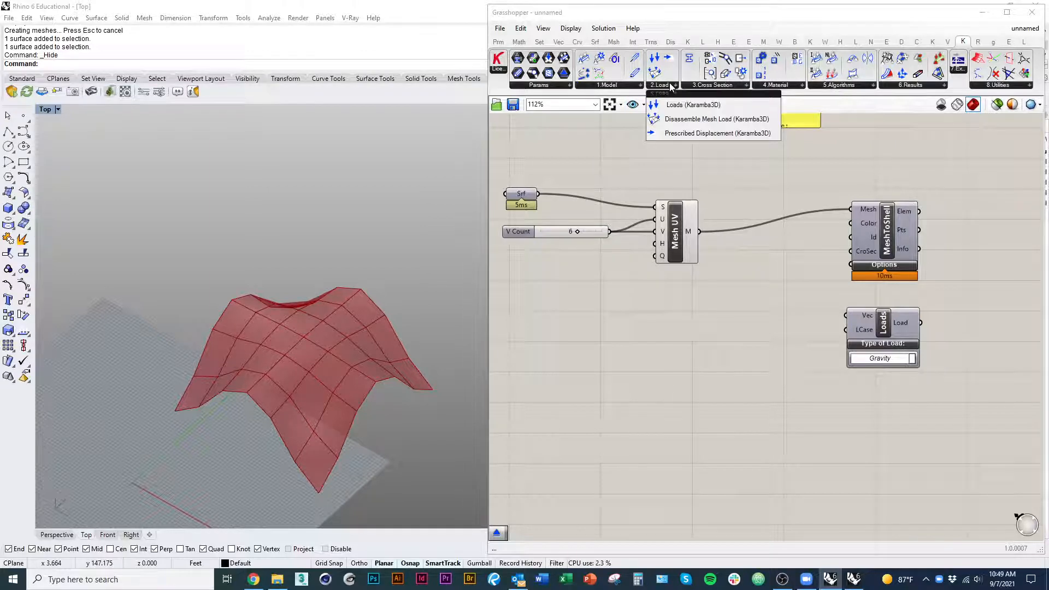
click(632, 87)
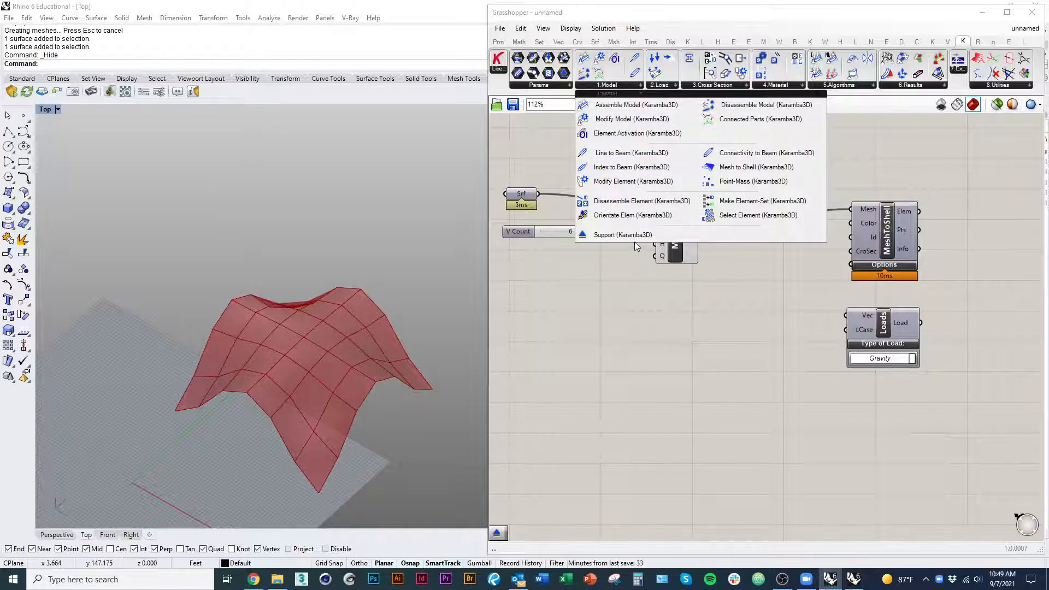
drag(637, 237, 844, 410)
right_drag(828, 467, 687, 403)
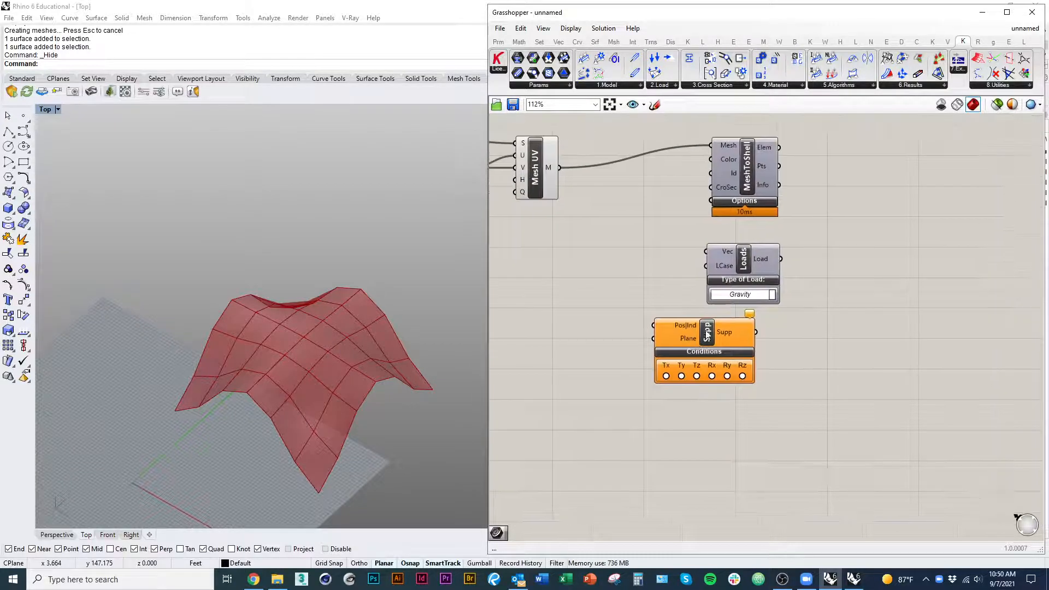
drag(705, 331, 737, 356)
click(726, 468)
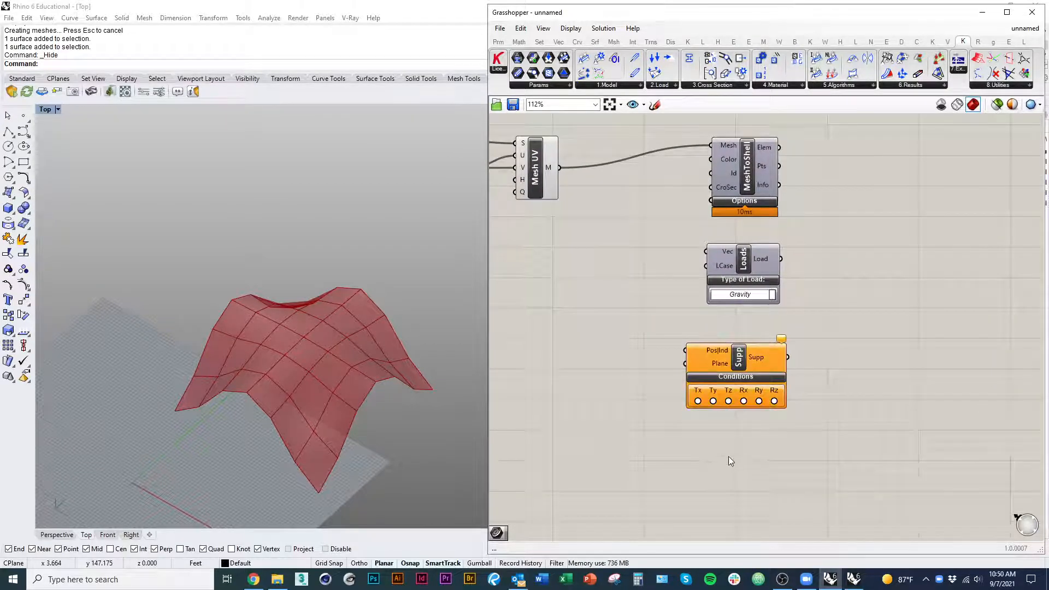
- Fix all six support conditions, Tx, Ty, Tz, Rx, Ry and Rz, and collapse the Support component's Conditions section
click(698, 401)
click(713, 401)
click(728, 401)
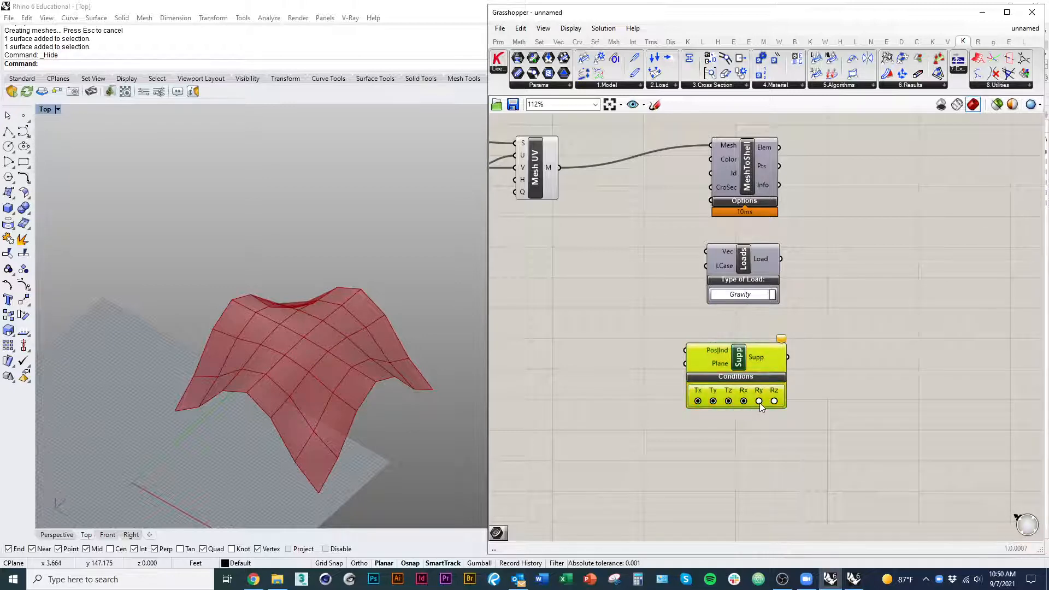
click(759, 401)
click(774, 401)
right_drag(687, 428, 712, 437)
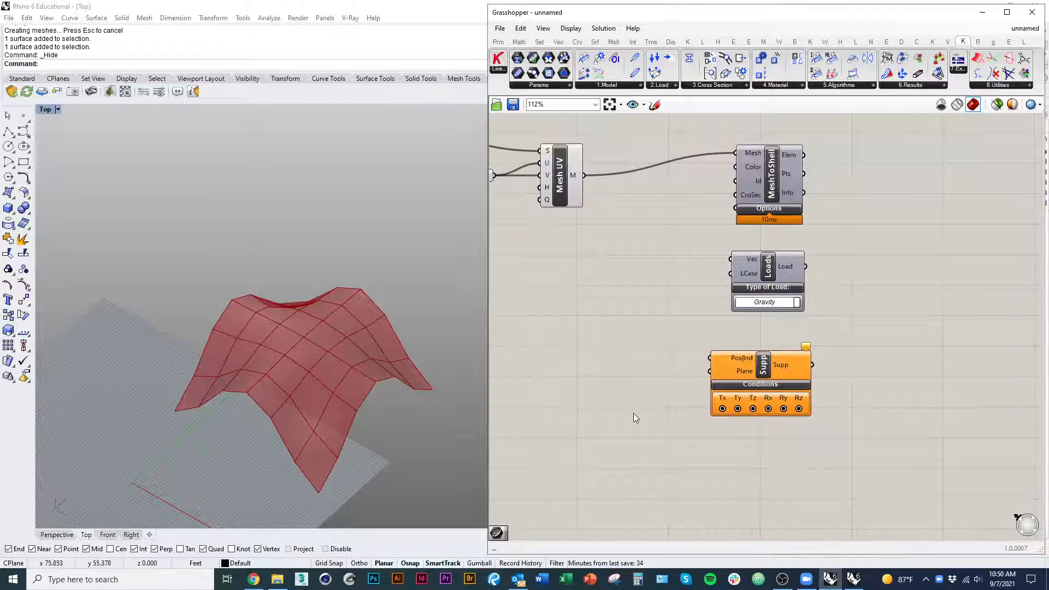
right_drag(634, 414, 686, 413)
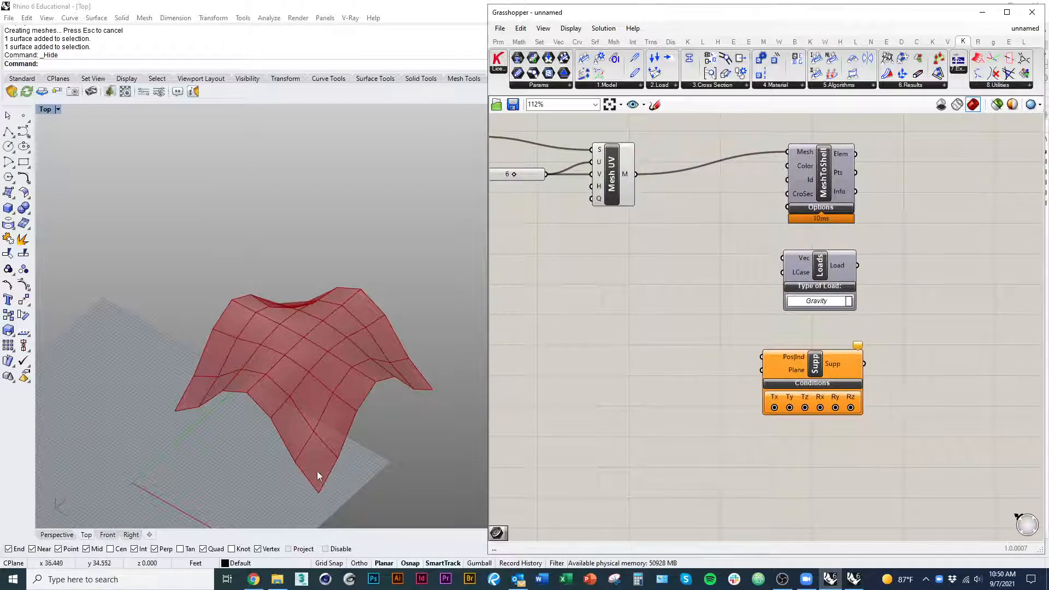
click(815, 384)
right_drag(602, 379, 641, 394)
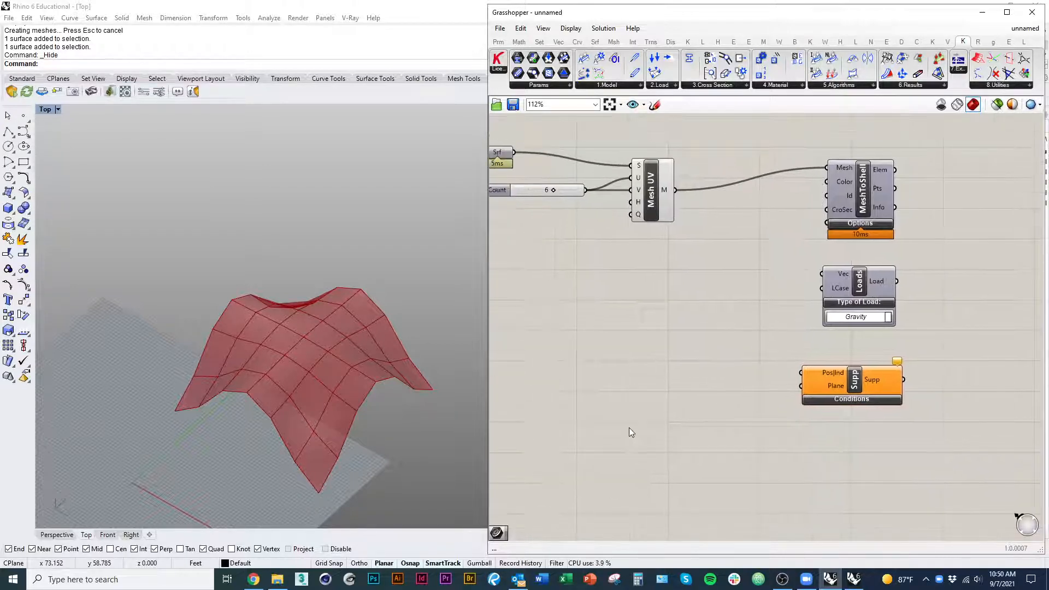
right_drag(631, 432, 646, 433)
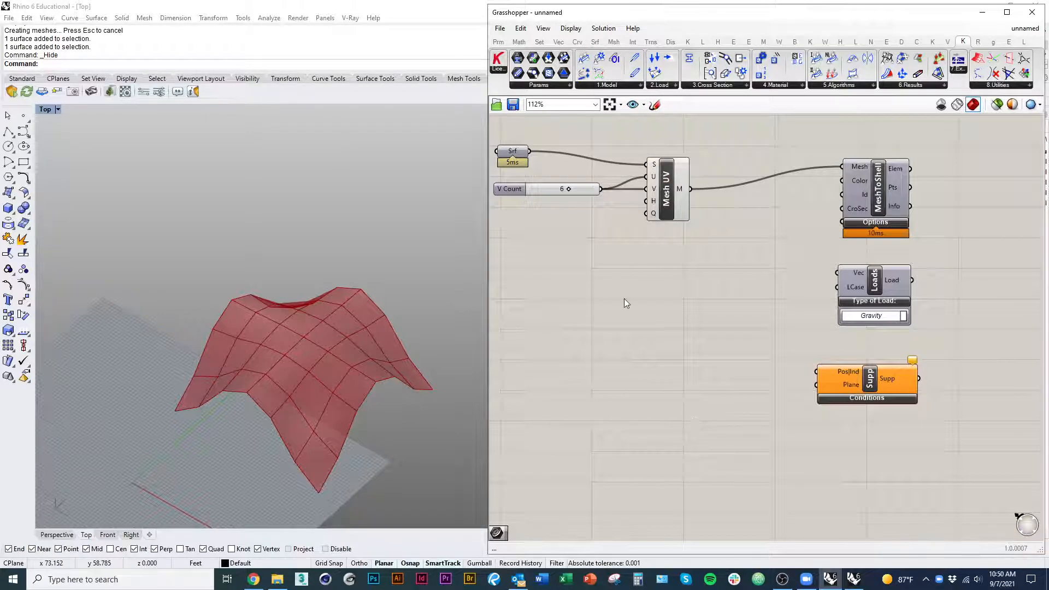
right_drag(624, 299, 682, 336)
double_click(610, 299)
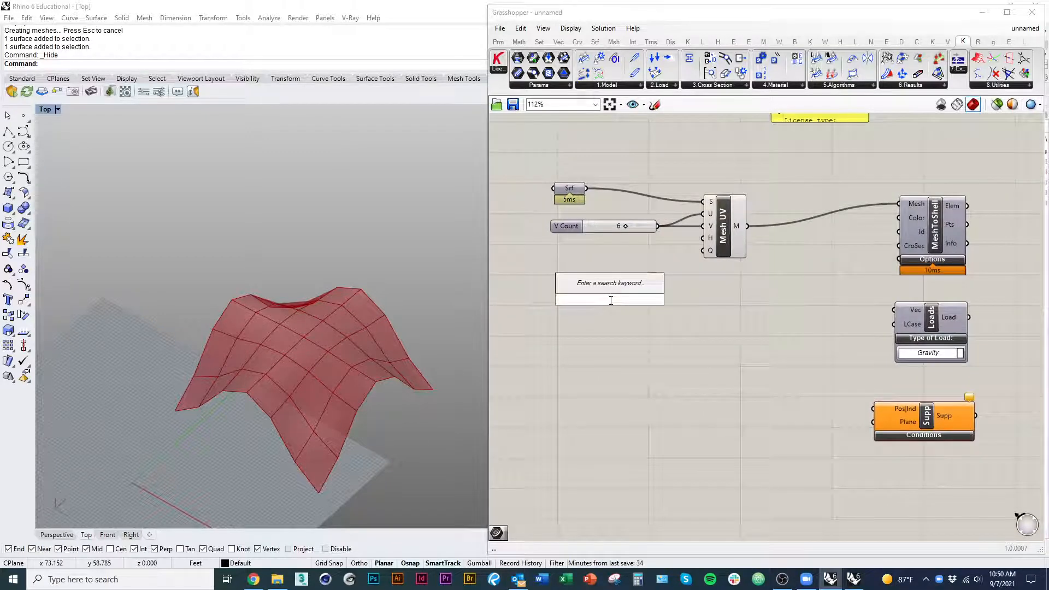
key(Escape)
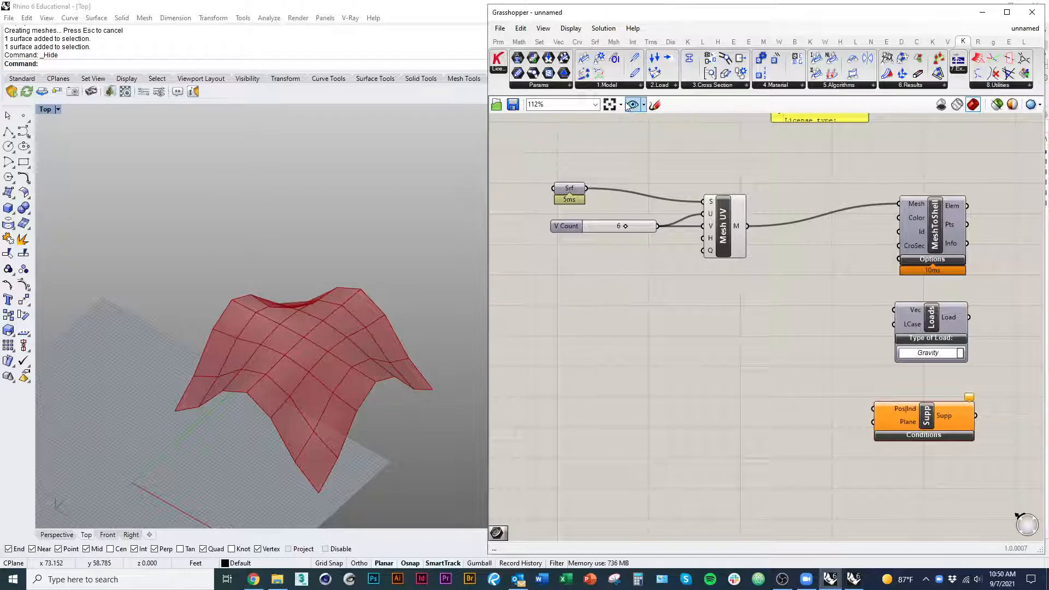
- Show the hidden original surface again in the Rhino viewport and bring one of its corner tips into close view
click(427, 333)
key(ctrl+shift+h)
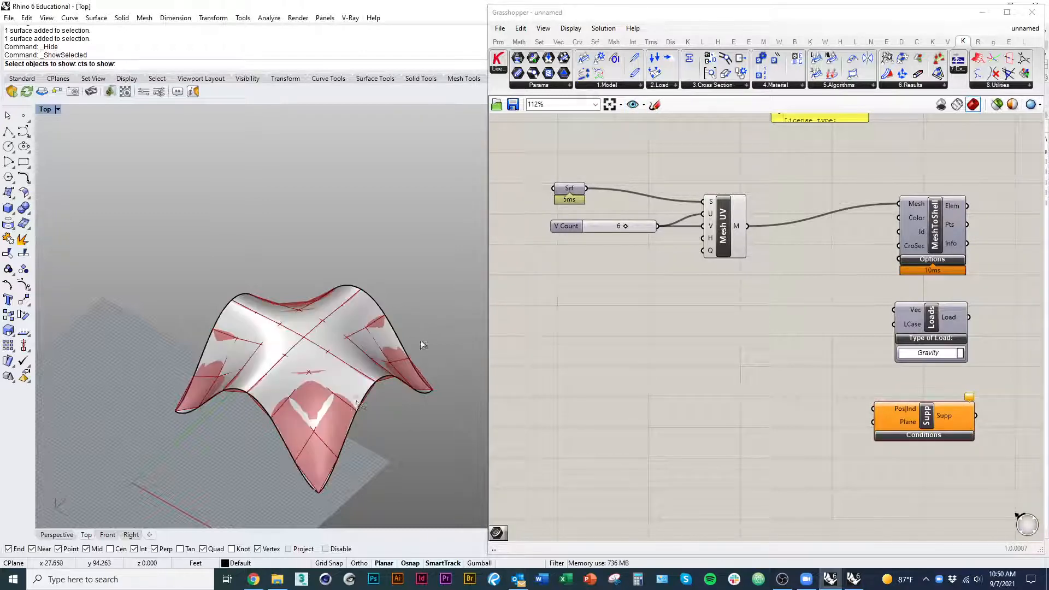
click(340, 399)
right_click(350, 436)
right_drag(349, 471, 327, 435)
ctrl+right_drag(275, 459, 307, 471)
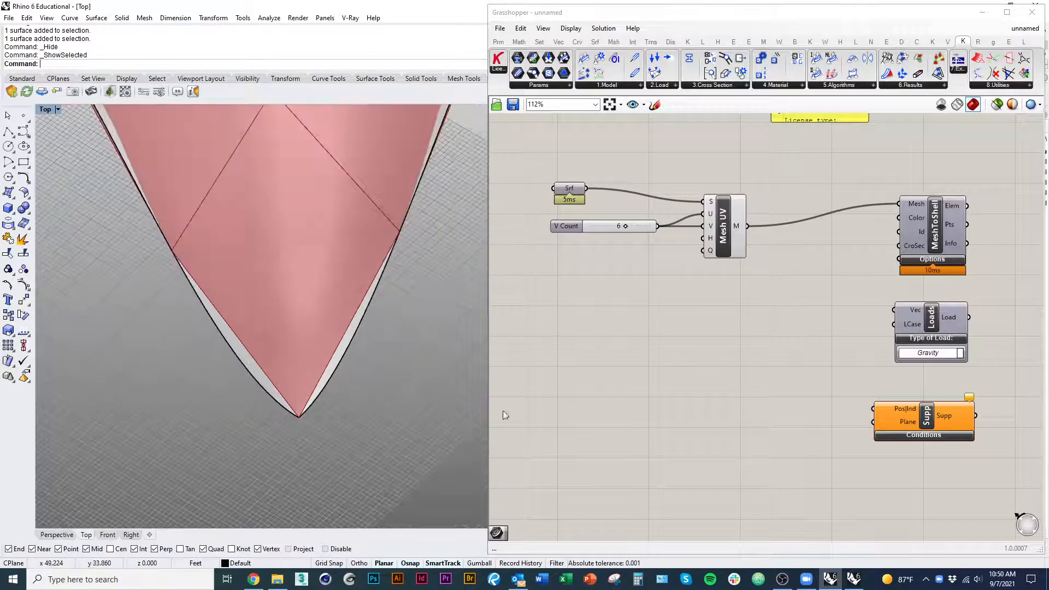
- Add a Point parameter to the Grasshopper canvas below the V Count slider
double_click(593, 378)
text(point)
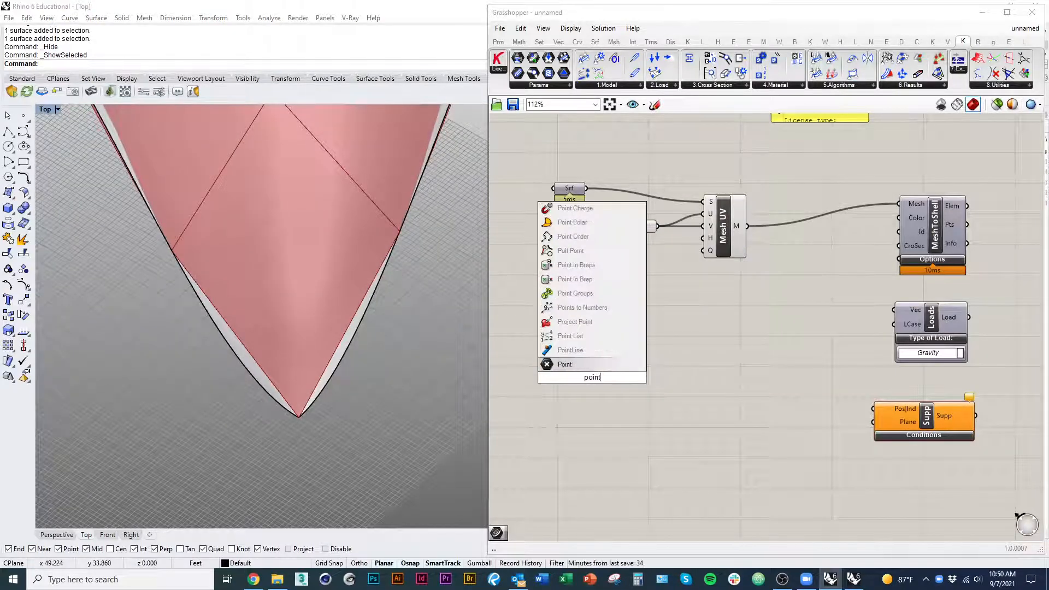
key(Return)
- Assign multiple points to the Point parameter by snapping to the four corner tips of the Rhino surface
right_click(593, 377)
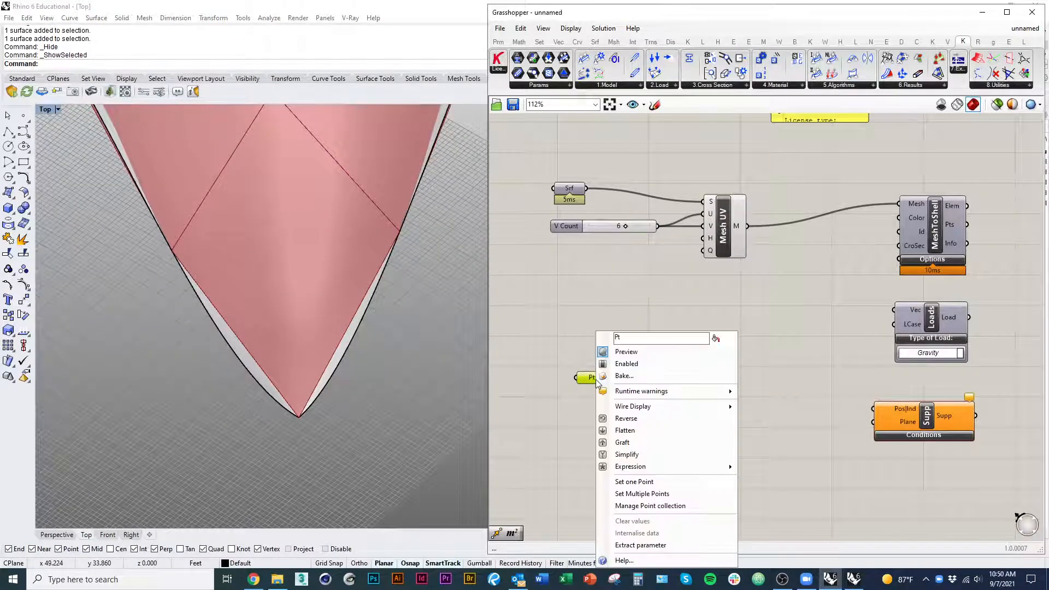
click(661, 494)
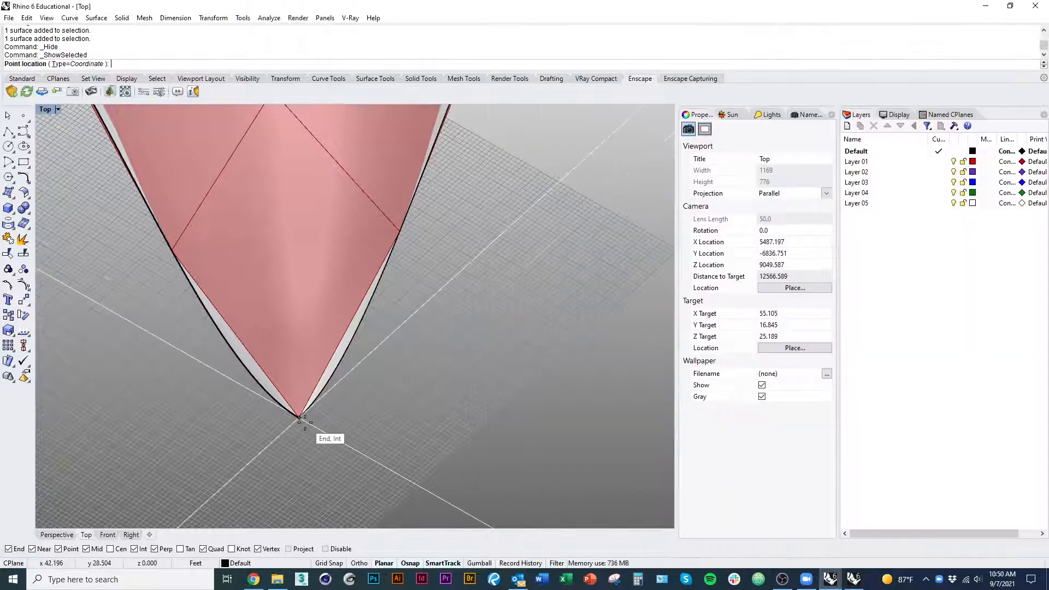
right_drag(299, 422, 476, 477)
right_drag(293, 323, 534, 387)
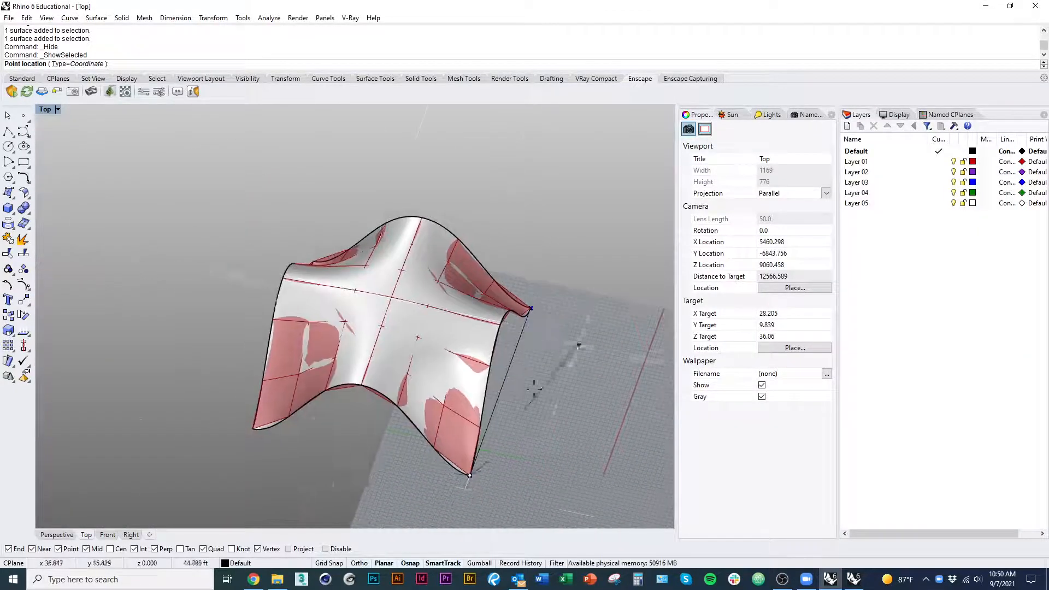
click(253, 429)
right_drag(178, 350, 362, 362)
click(174, 415)
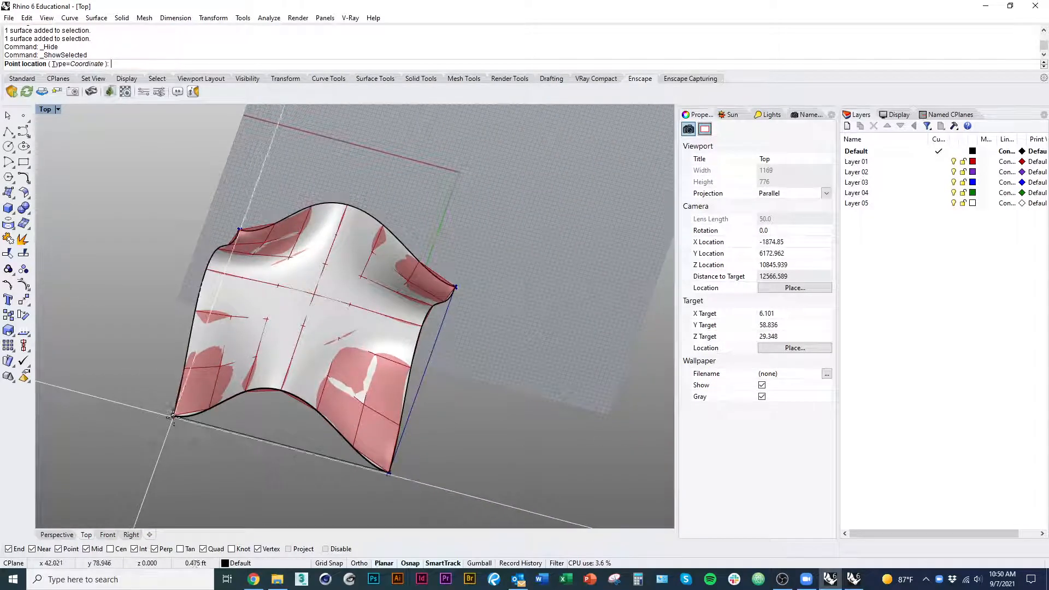
key(Return)
- Hide the original surface in Rhino so only the Grasshopper preview remains
right_drag(421, 486, 337, 358)
click(345, 361)
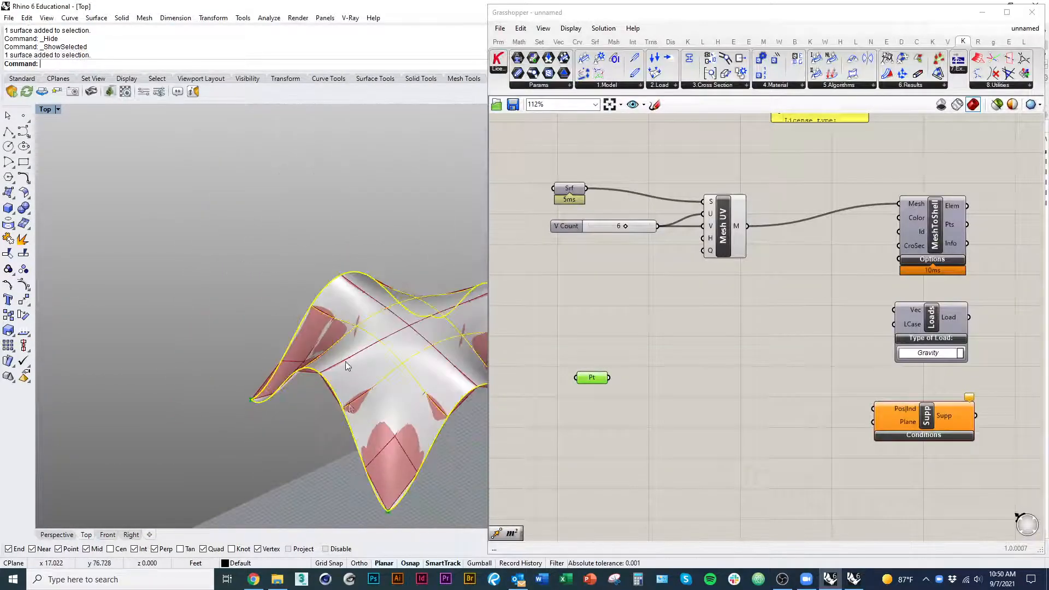
key(ctrl+h)
right_drag(457, 478, 349, 355)
- Connect the Point parameter to the Support component's Pos|Ind input and align the Support component beneath Loads
click(595, 434)
drag(610, 378, 873, 409)
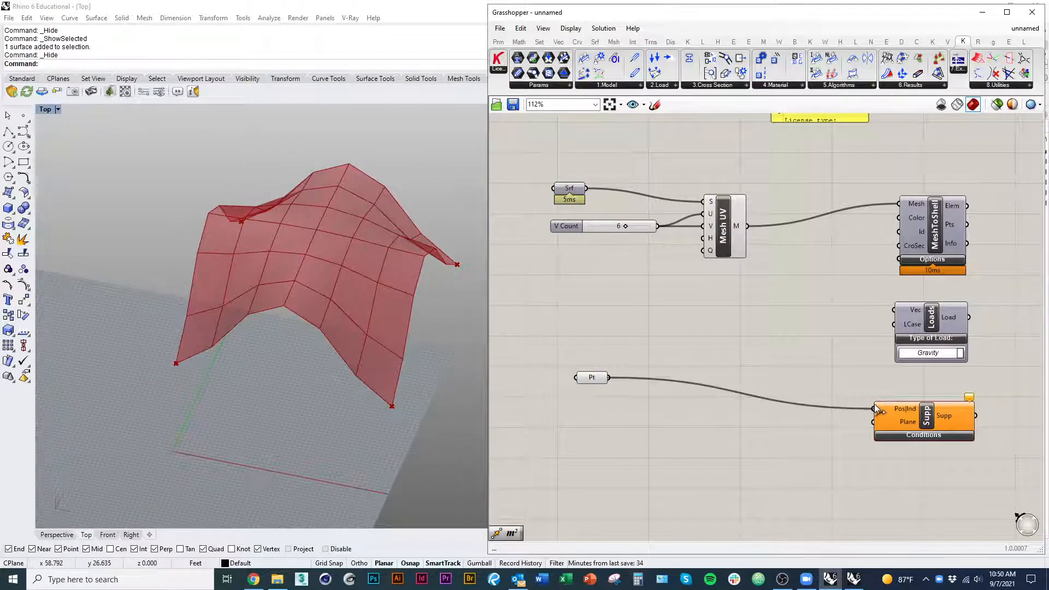
right_drag(854, 480, 633, 471)
drag(697, 417, 710, 415)
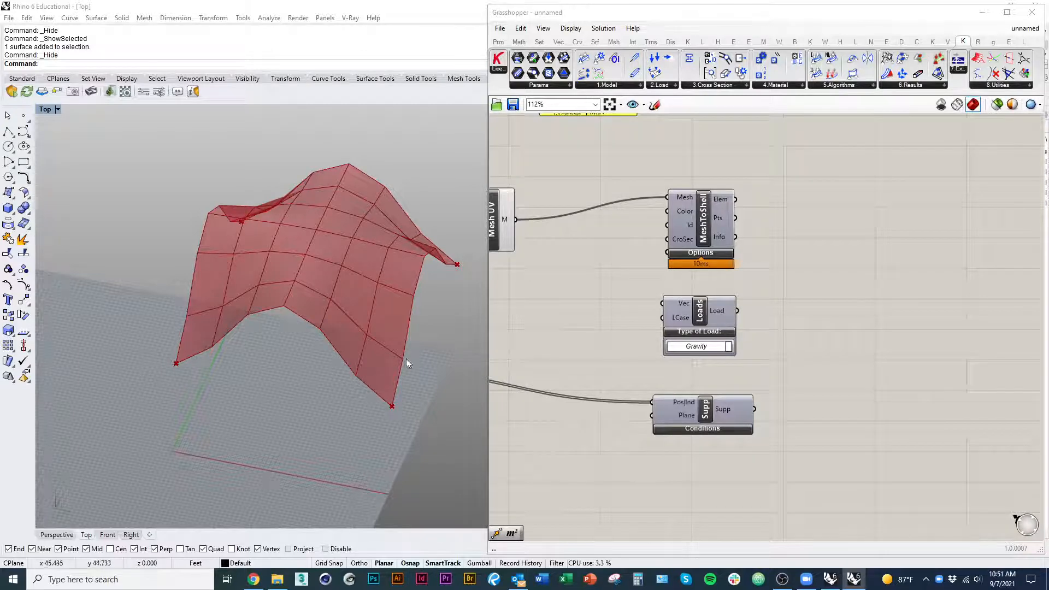
- Add a Karamba3D Assemble Model component and position it to the right of the MeshToShell, Loads and Support components
click(827, 170)
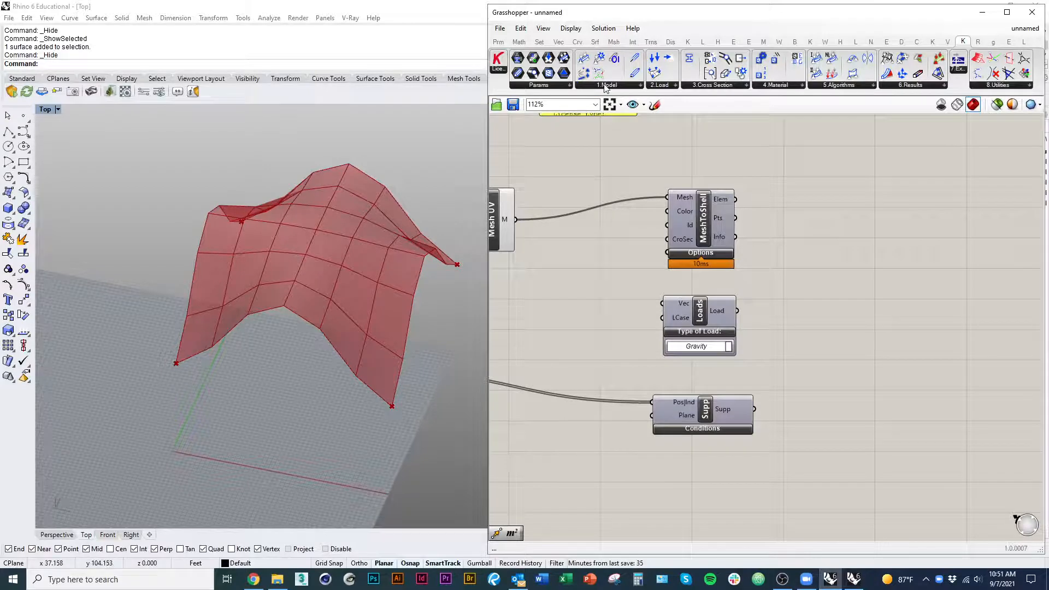
click(869, 86)
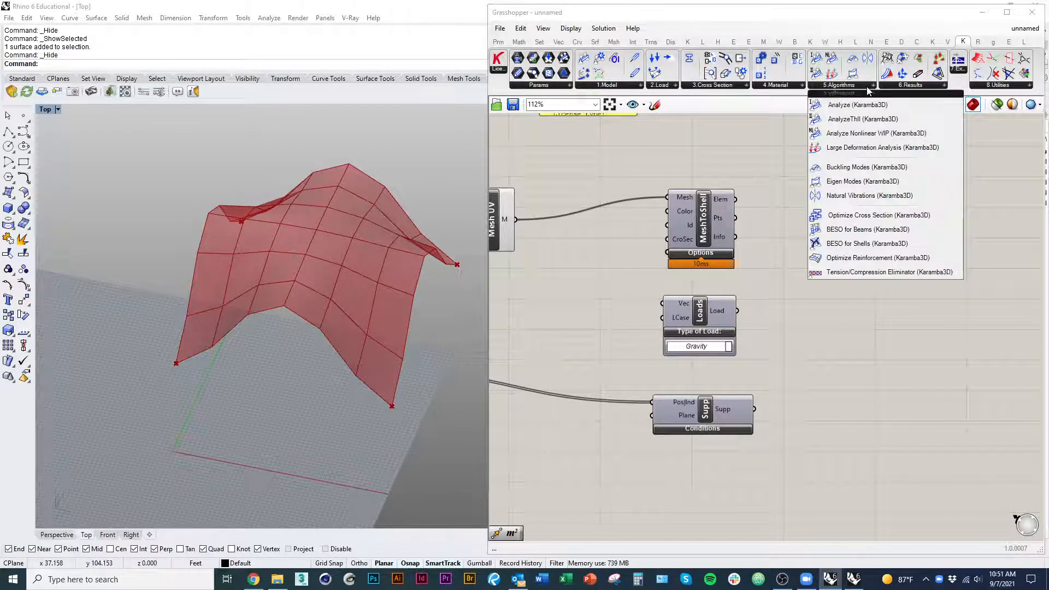
click(607, 87)
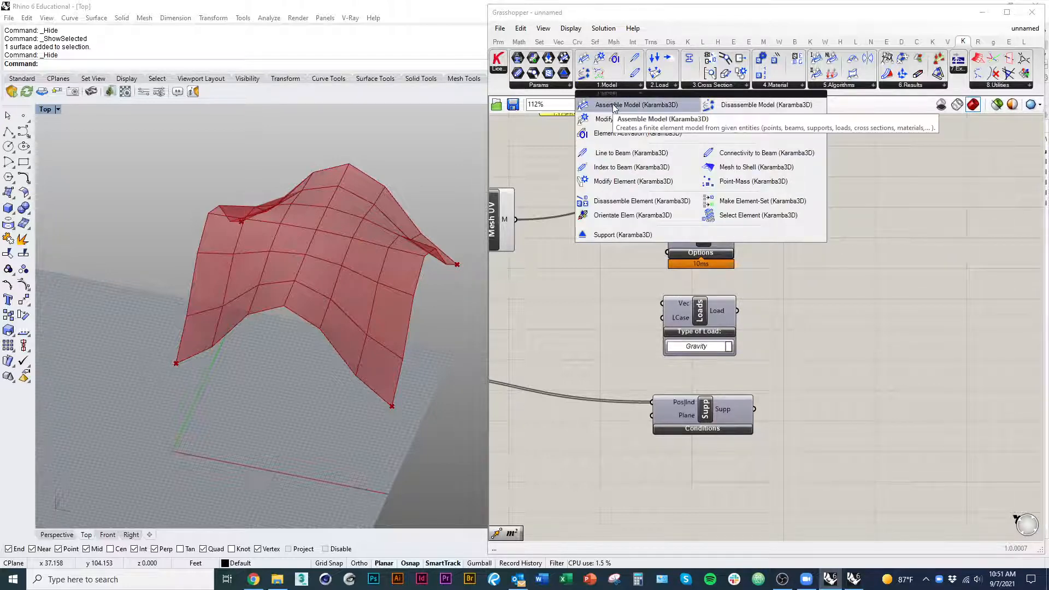
click(614, 105)
click(923, 284)
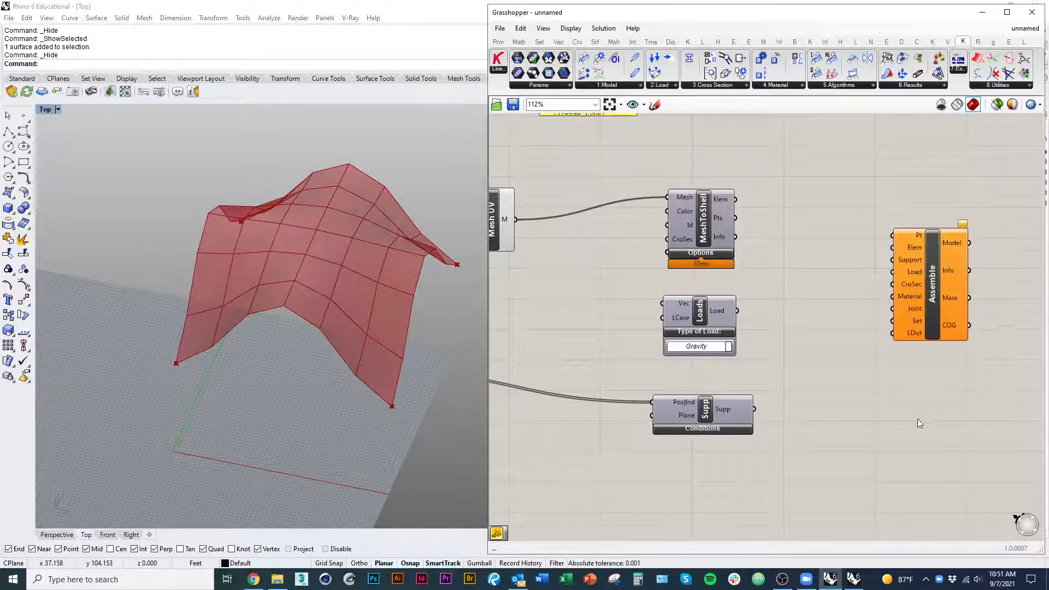
right_drag(923, 284, 743, 265)
drag(746, 281, 774, 289)
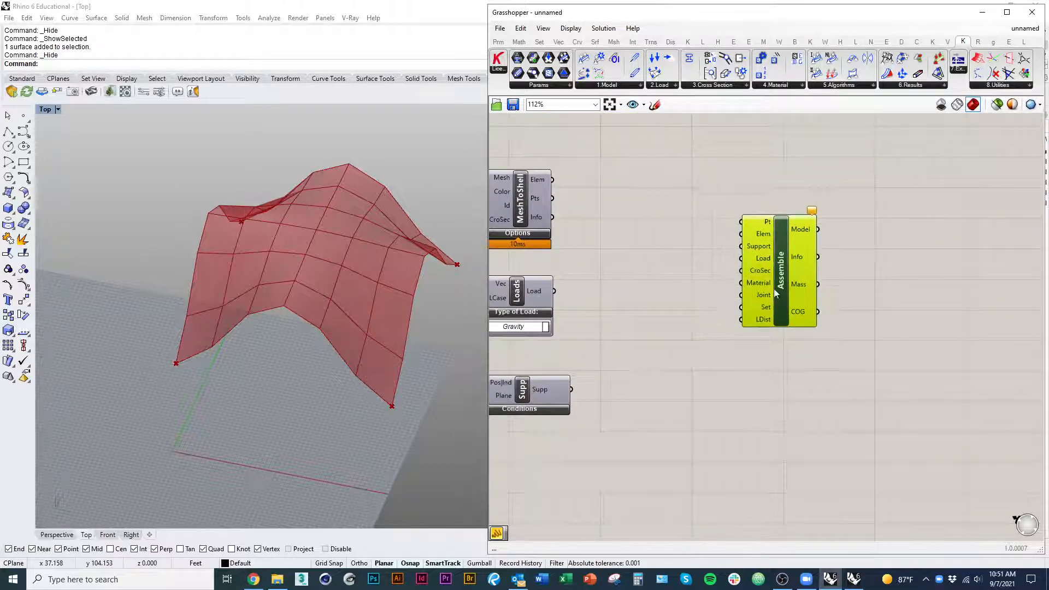
- Connect MeshToShell's Elem, Loads' Load and Support's Supp outputs to the matching Elem, Load and Support inputs of Assemble
right_drag(682, 272, 831, 335)
drag(702, 242, 896, 297)
drag(703, 353, 721, 452)
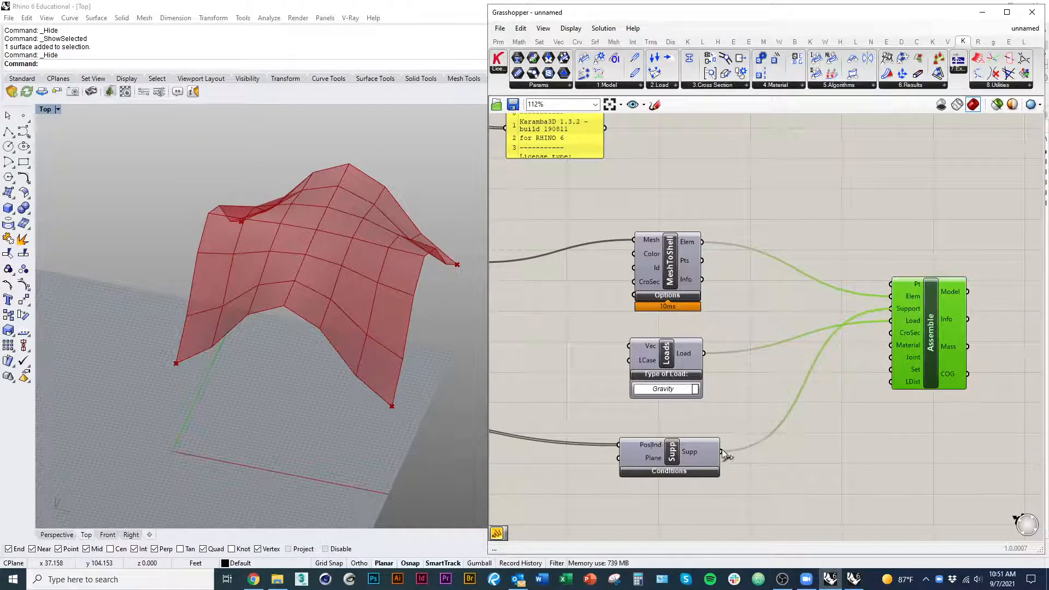
click(791, 475)
- Add a Karamba3D Material Selection component to the left of the Loads component
right_drag(872, 441, 958, 437)
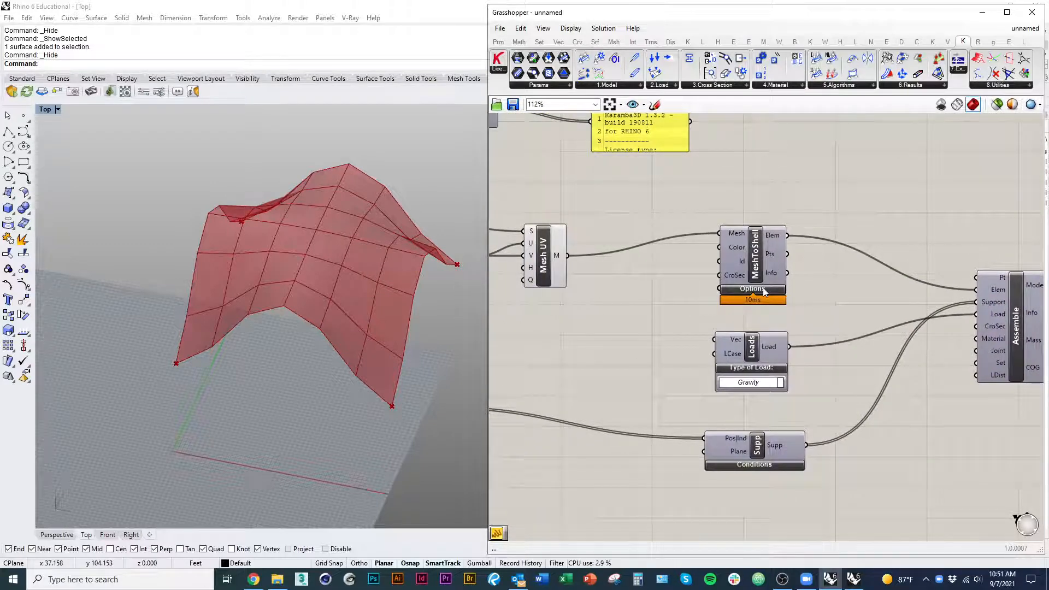
right_drag(846, 345, 805, 342)
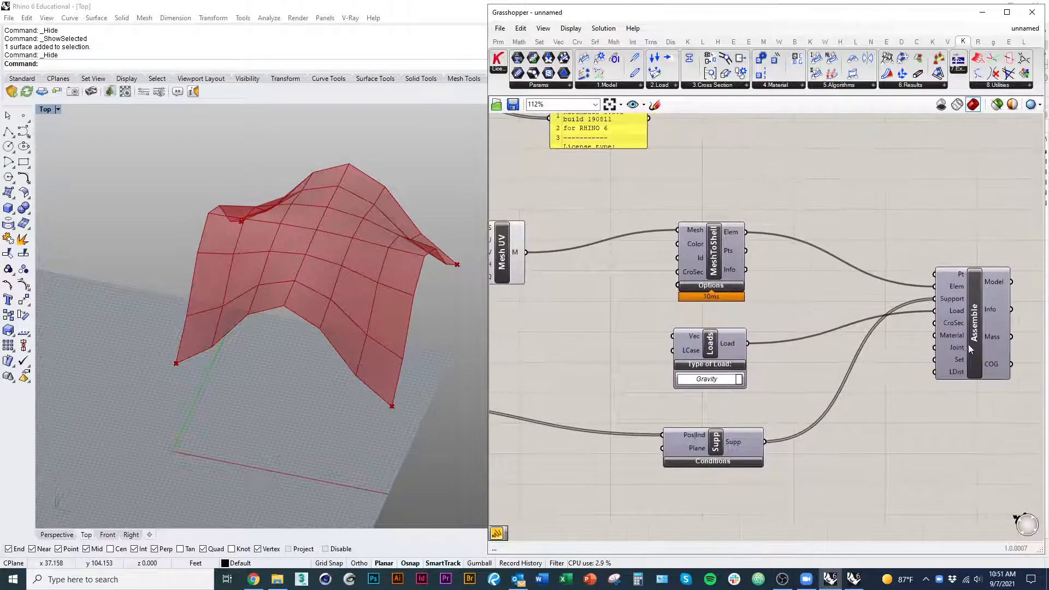
mouse_move(952, 339)
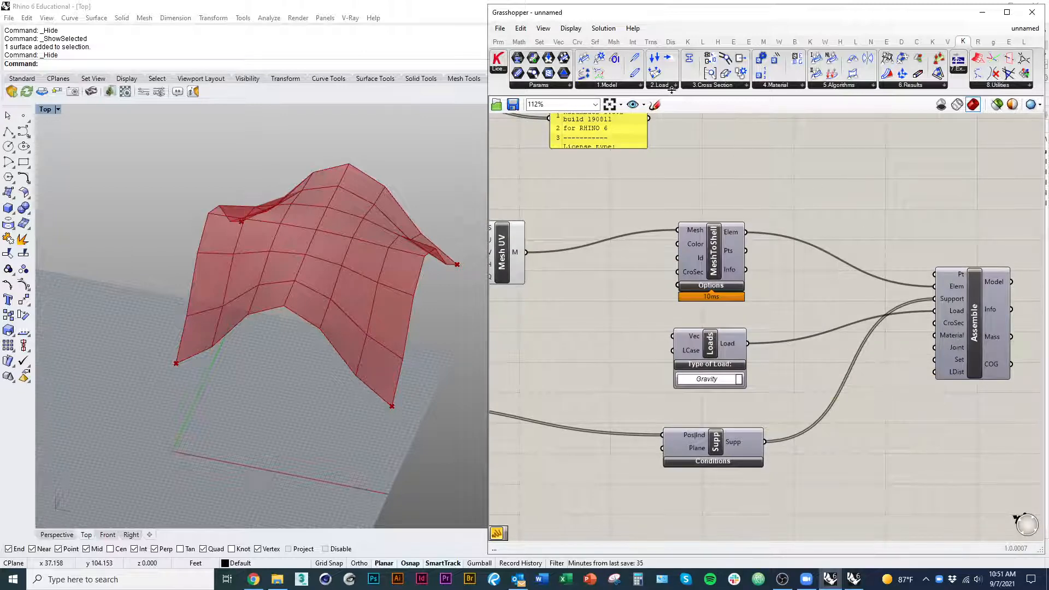
click(790, 86)
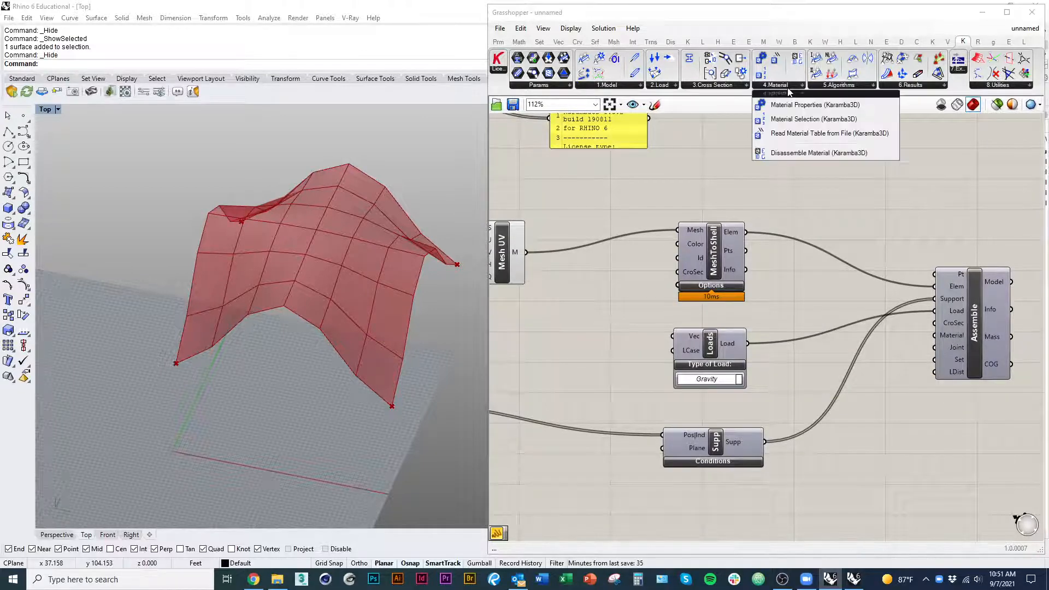
click(817, 120)
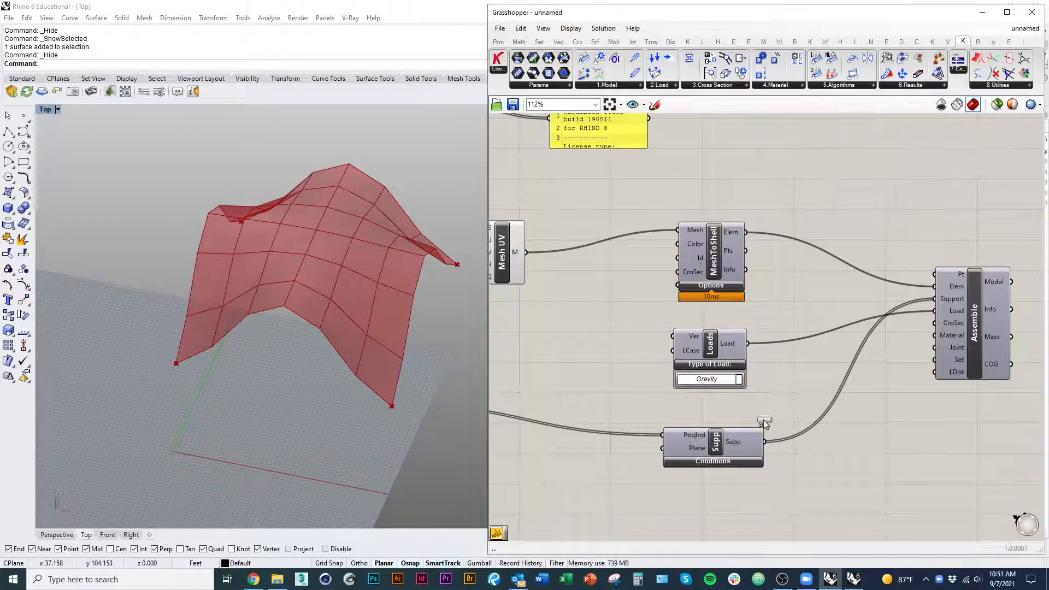
click(572, 340)
right_drag(605, 392, 637, 387)
- Set the MatSelect component's Family and Name to Concrete and connect its Mat output to Assemble's Material input
click(623, 360)
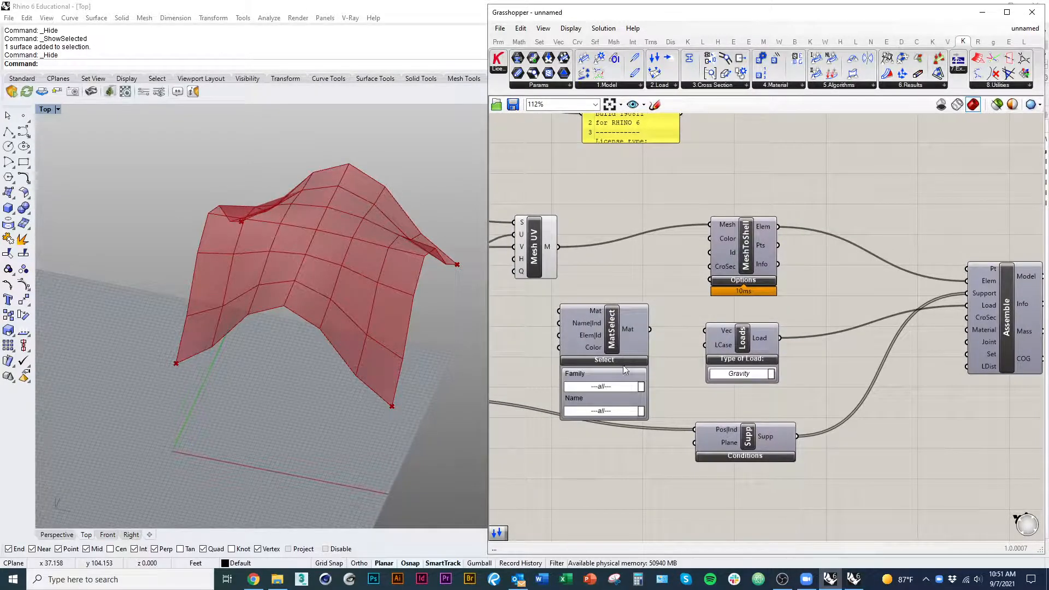
click(642, 392)
click(642, 386)
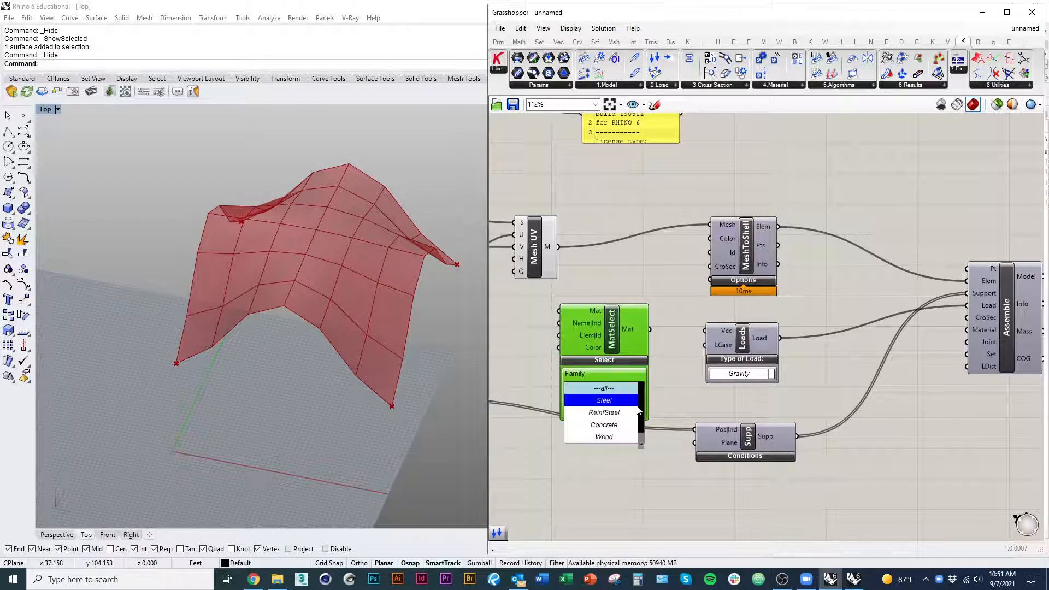
click(632, 424)
click(632, 411)
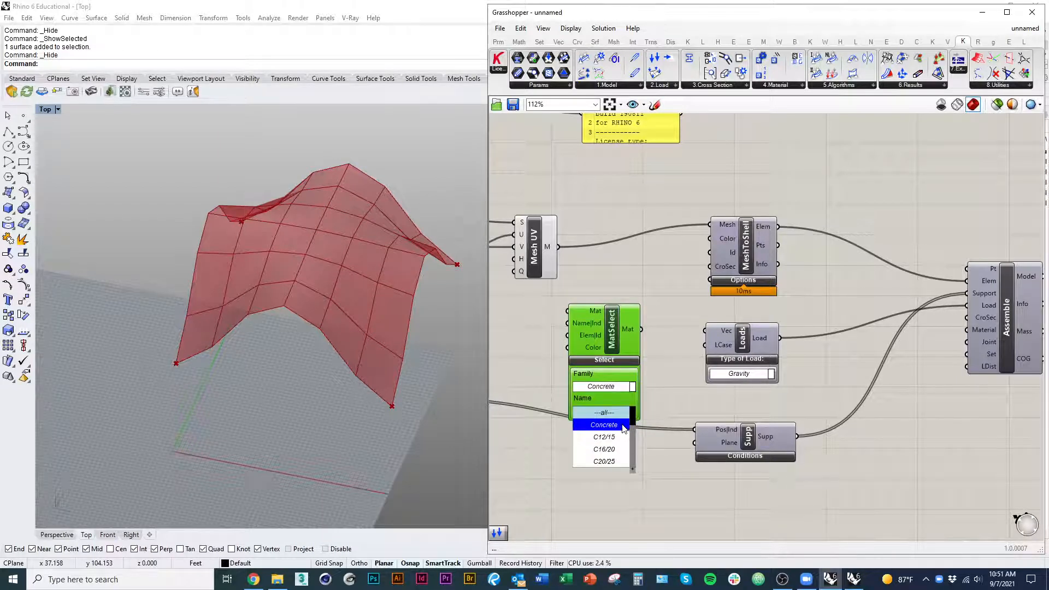
click(624, 425)
drag(641, 329, 947, 331)
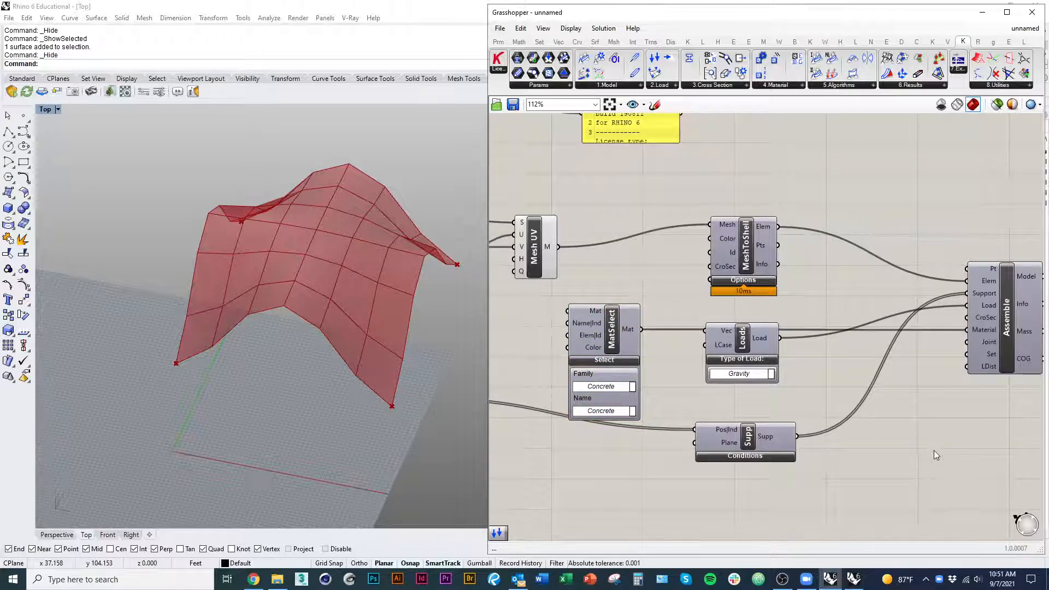
- Shift the Assemble and Loads components slightly to tidy the wiring between them
right_drag(941, 406, 812, 420)
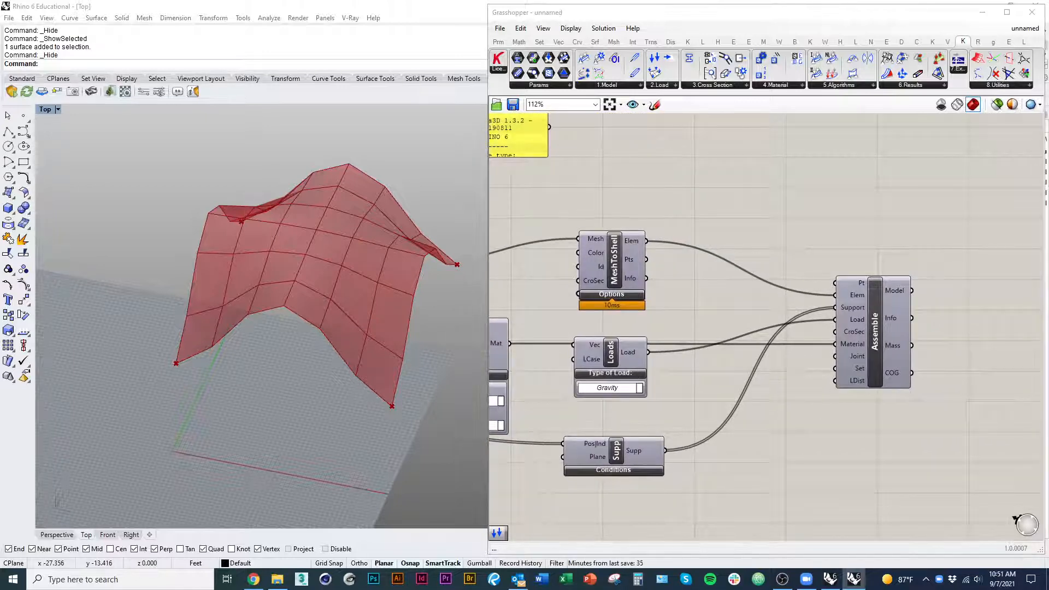
mouse_move(883, 349)
mouse_down()
mouse_move(885, 365)
mouse_move(890, 355)
mouse_up()
drag(610, 356, 610, 366)
click(795, 466)
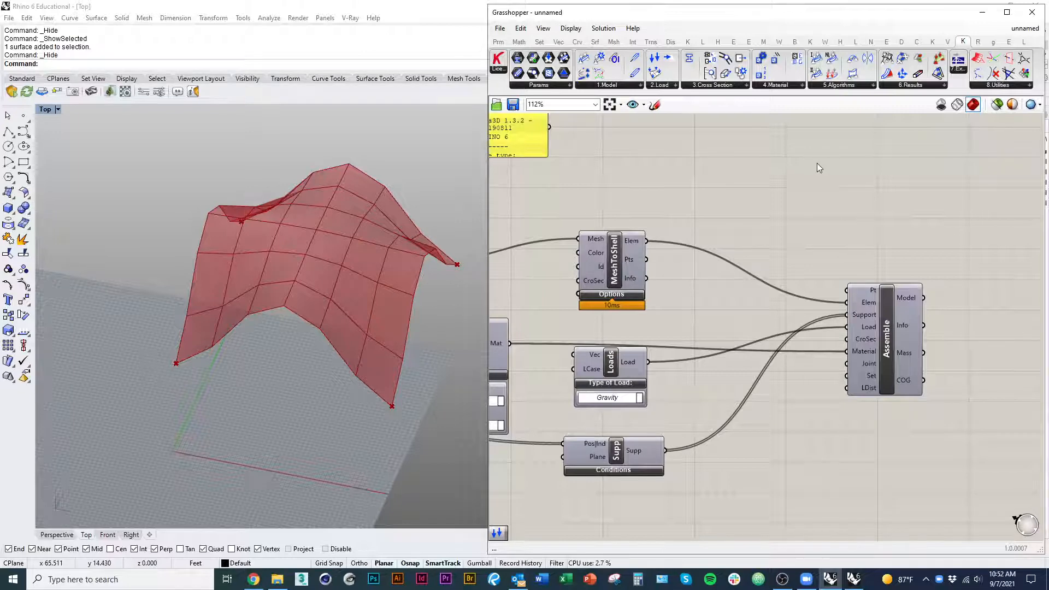
- Add a Karamba3D Analyze component and position it to the right of Assemble
click(617, 86)
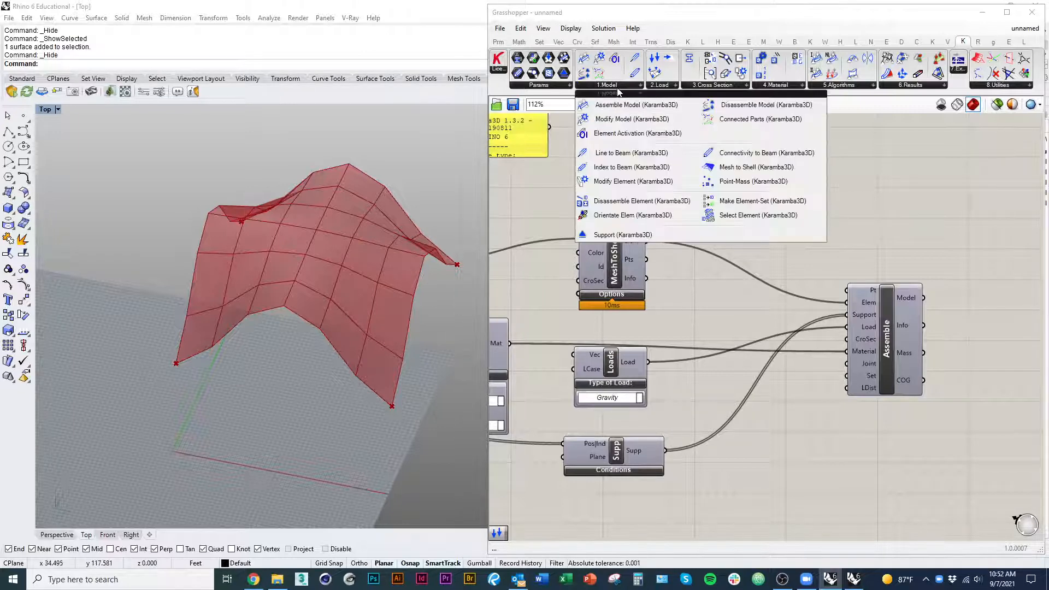
click(894, 86)
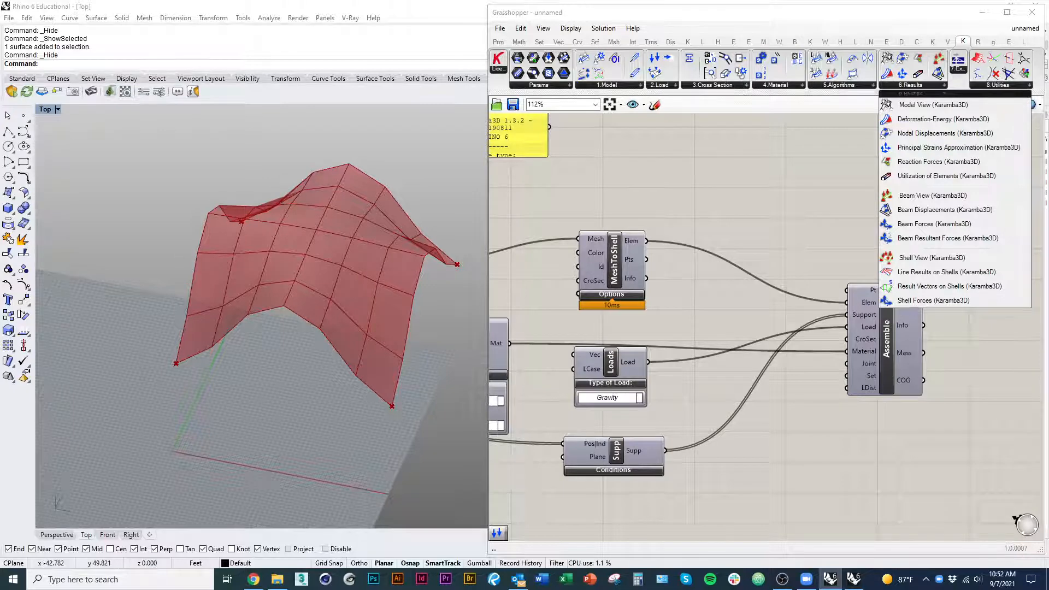
click(860, 87)
click(883, 111)
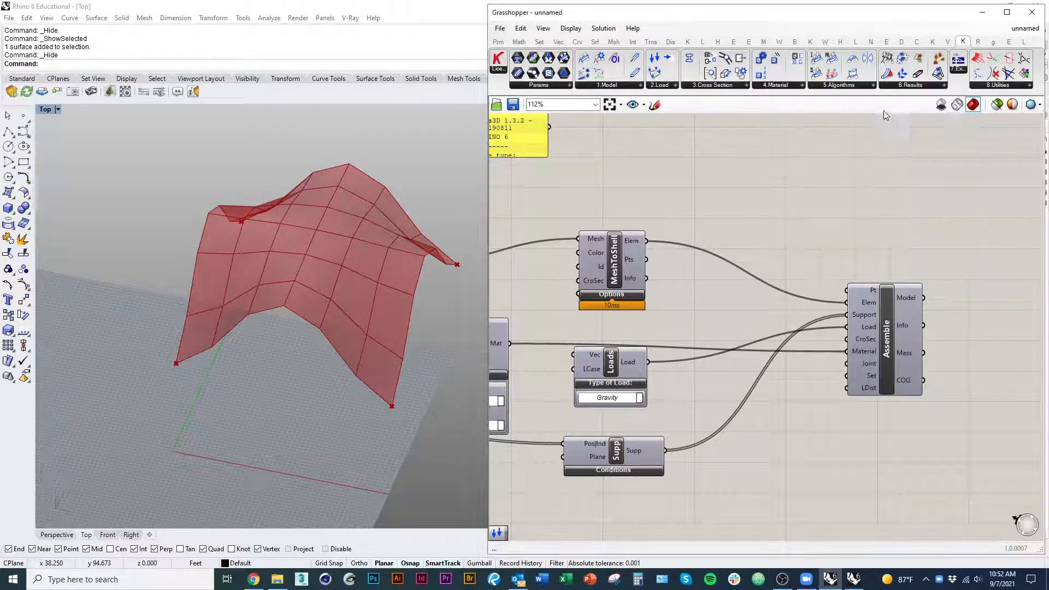
click(989, 274)
right_drag(982, 379, 794, 381)
drag(808, 283, 833, 284)
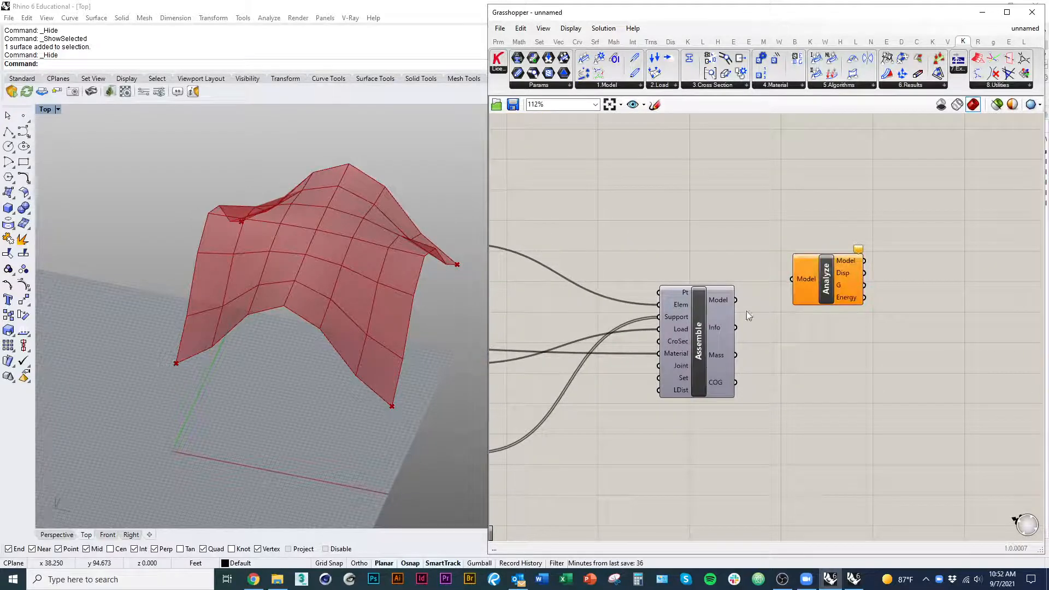
- Connect Assemble's Model output to Analyze's Model input and inspect Analyze's displacement and elastic energy outputs, nudging the component slightly
drag(735, 300, 792, 279)
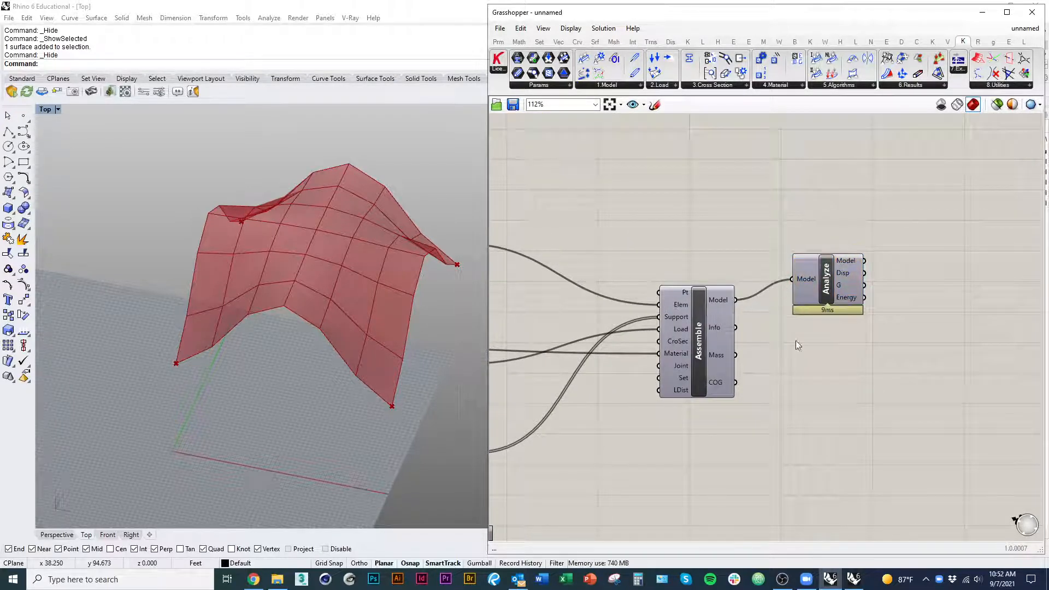
click(817, 290)
right_drag(873, 295, 700, 319)
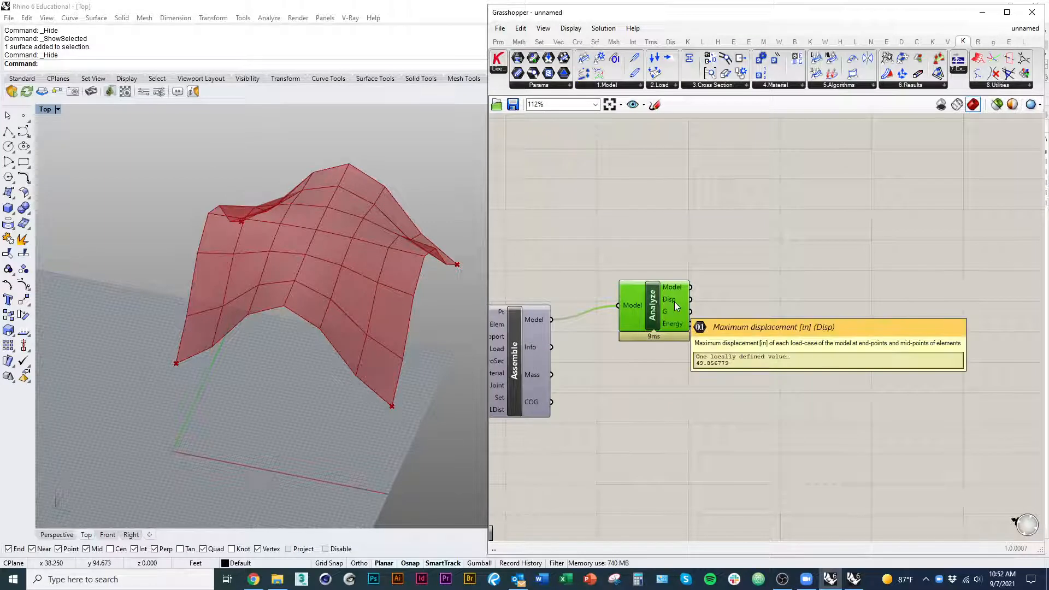
right_drag(674, 326, 723, 334)
mouse_move(726, 328)
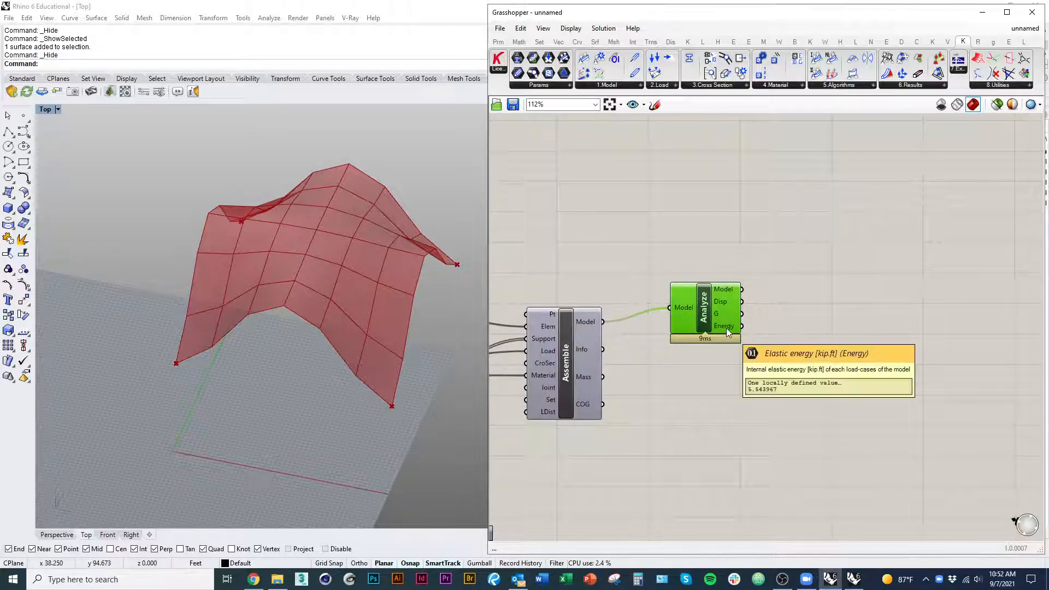
drag(691, 320, 698, 327)
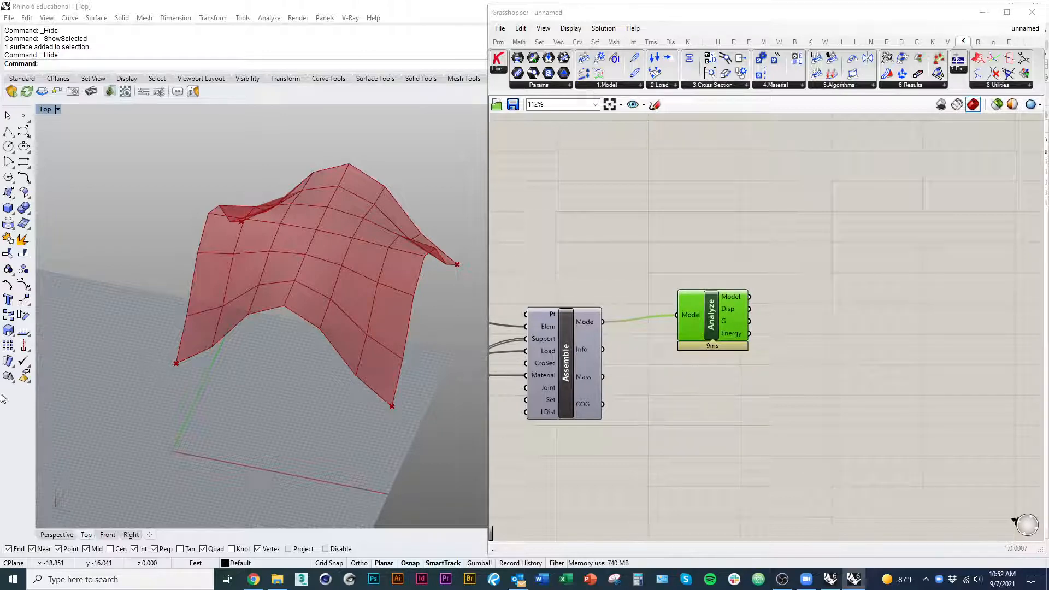
click(697, 234)
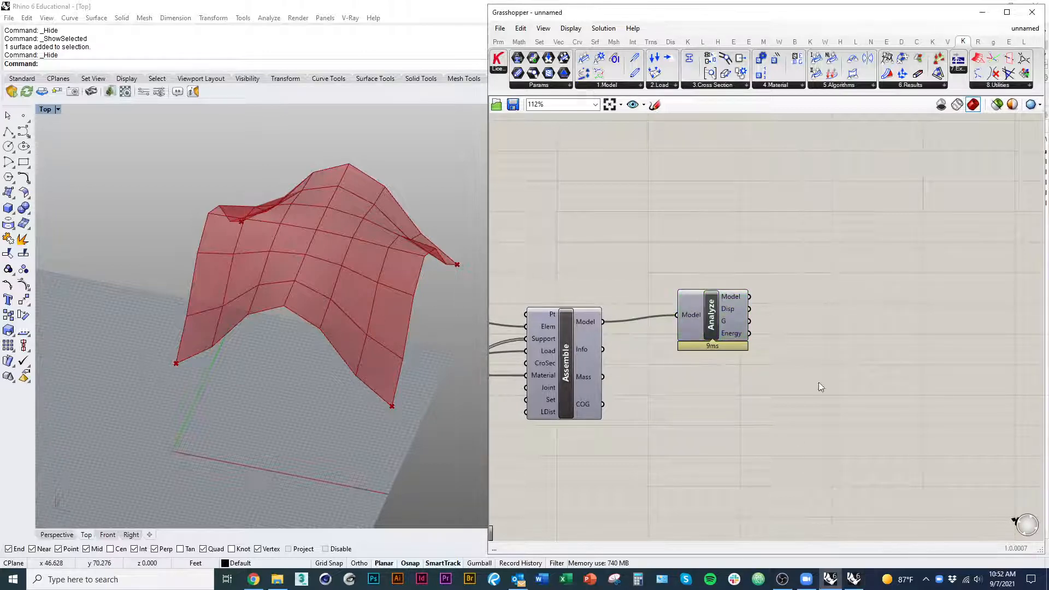
- Add a Karamba3D Model View component to the right of Analyze and connect Analyze's Model output to its Model input
click(918, 85)
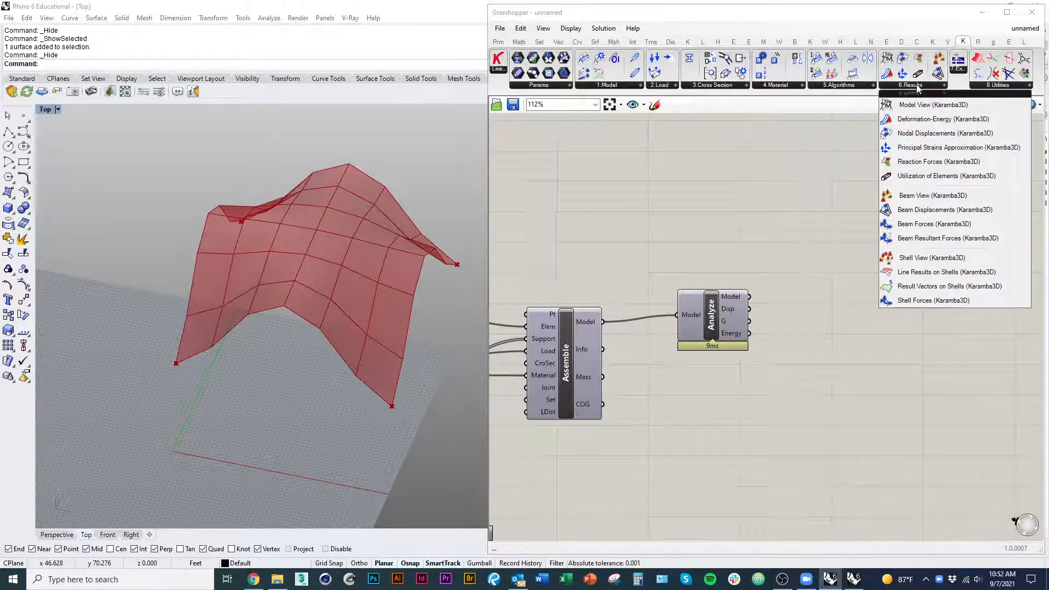
drag(928, 105, 838, 361)
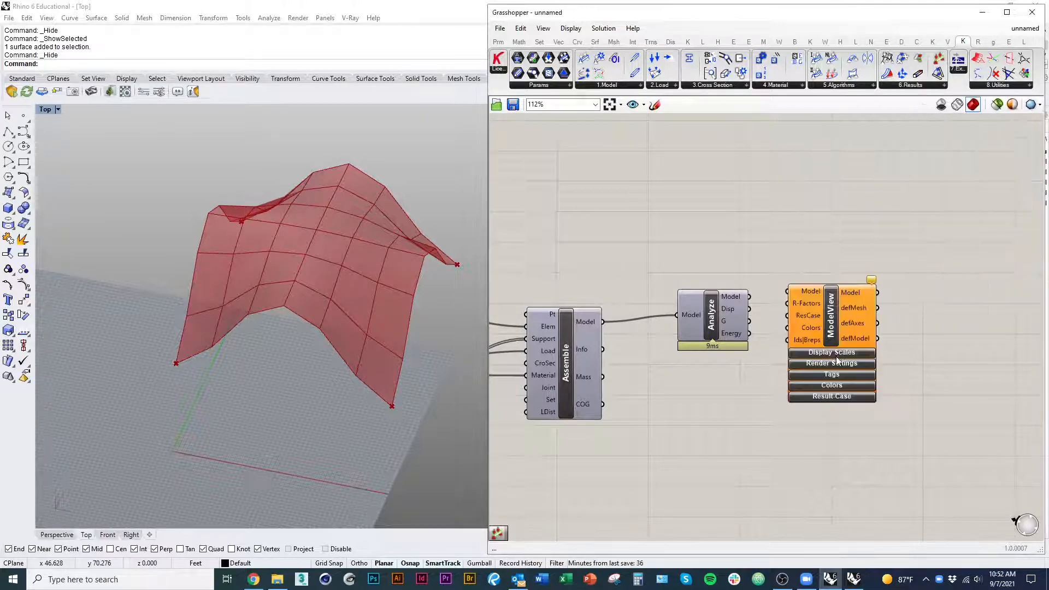
scroll(743, 378, up, 2)
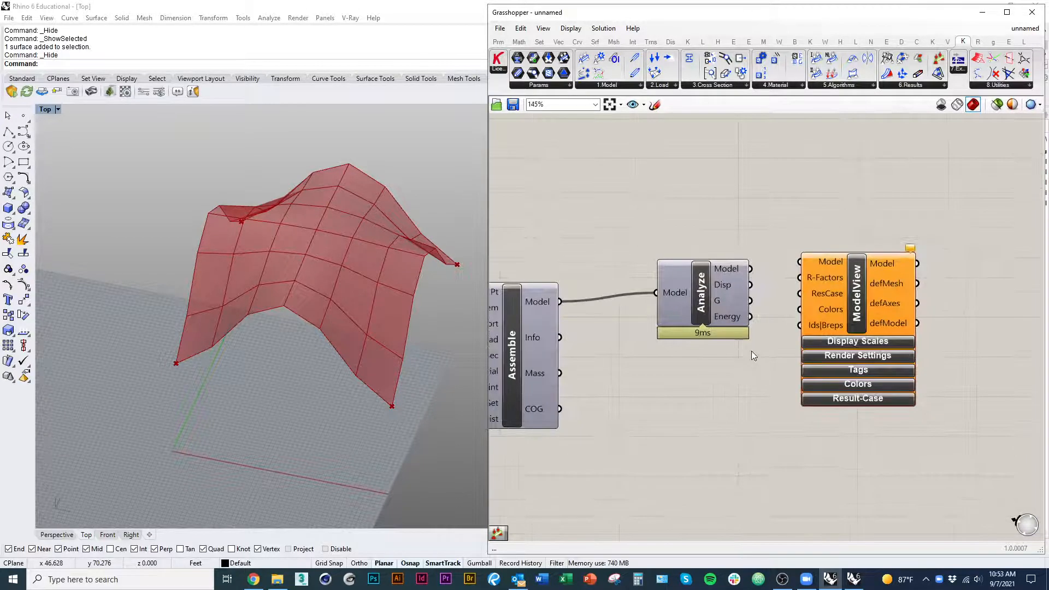
drag(750, 269, 799, 263)
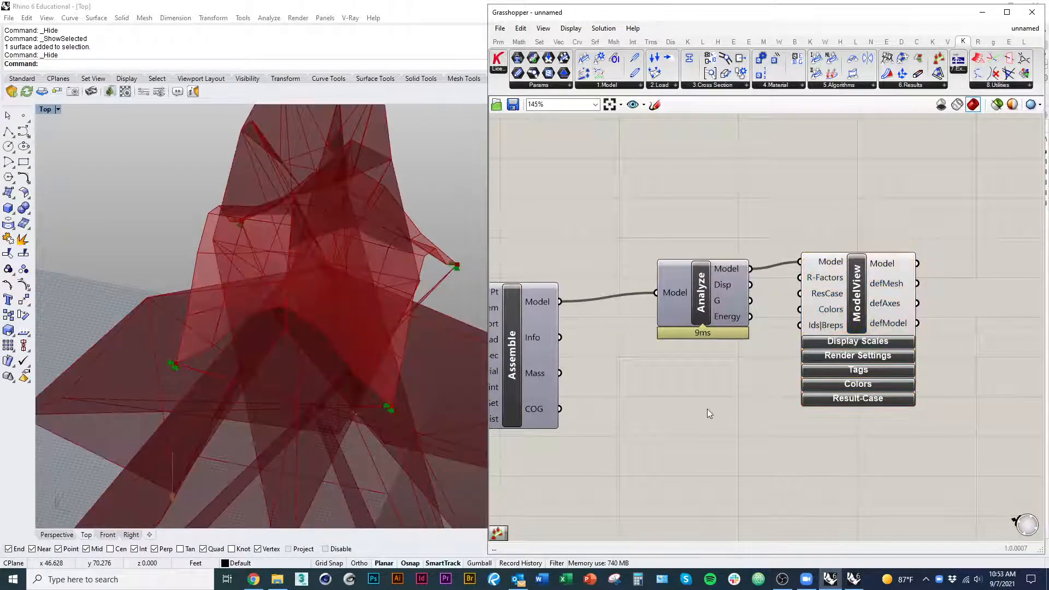
- Expand ModelView's Display Scales and reduce the Deformation scale to 1.56
right_drag(760, 372, 687, 337)
click(786, 303)
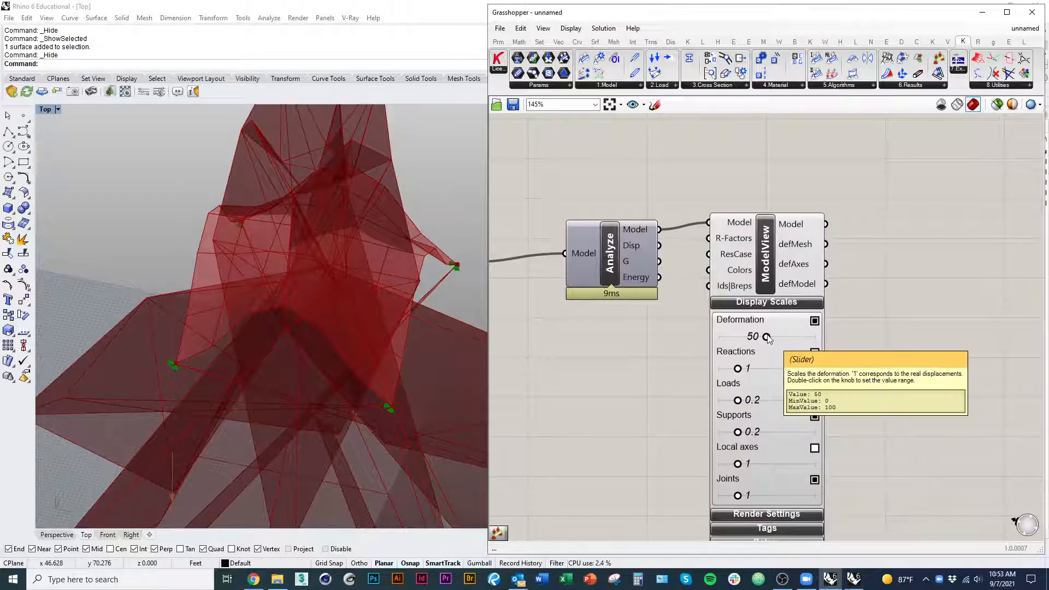
drag(766, 337, 722, 356)
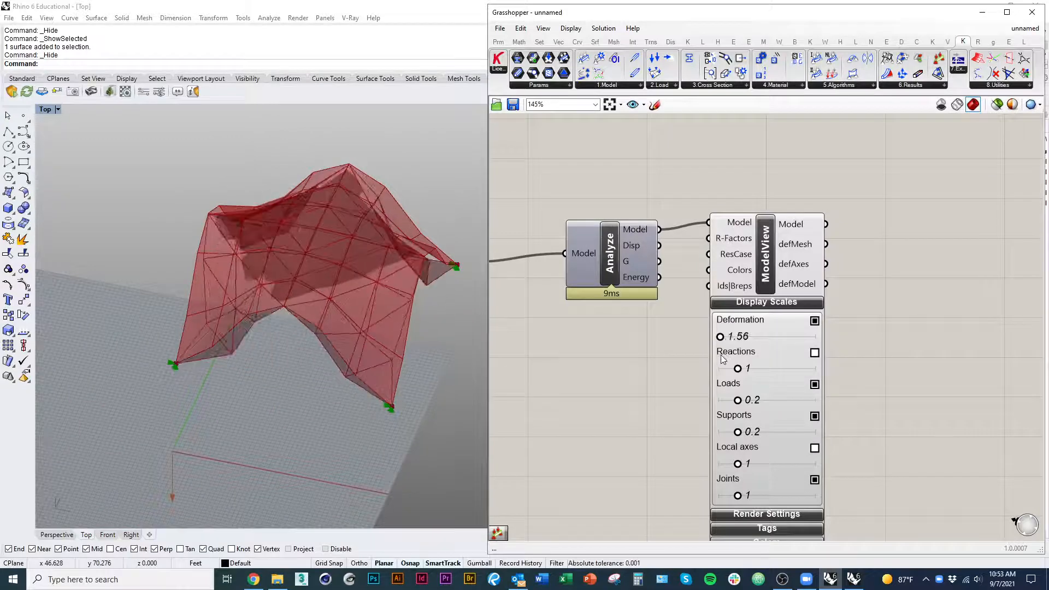
- Turn off the preview of the mesh, shell, material, support and load components upstream of Assemble
right_drag(565, 361, 792, 365)
scroll(792, 365, down, 5)
right_drag(684, 449, 812, 437)
drag(814, 427, 666, 301)
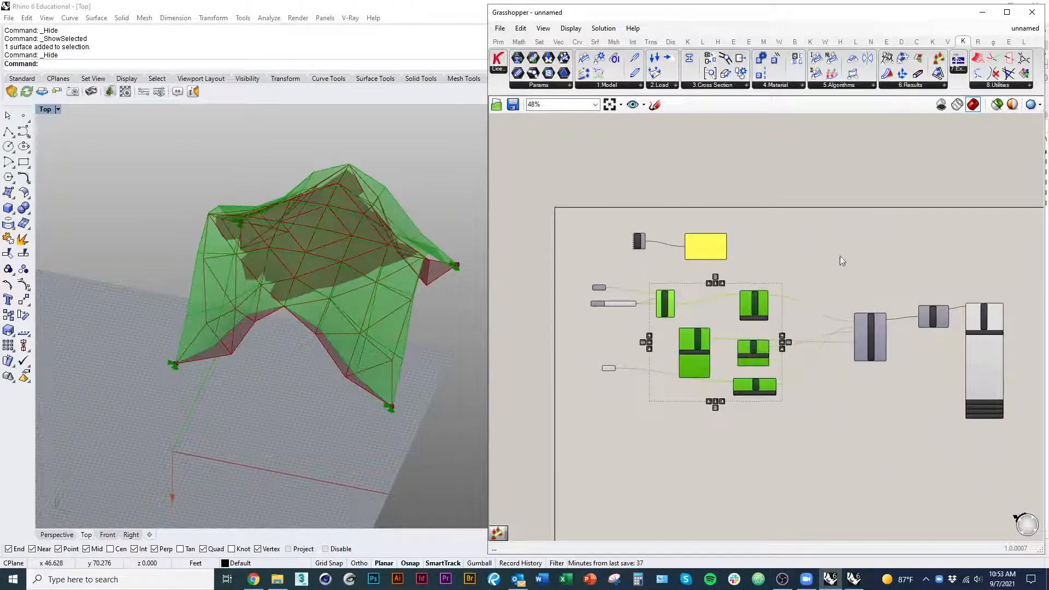
right_click(840, 256)
click(863, 274)
click(823, 253)
- Set ModelView's Deformation scale to 0
scroll(750, 382, up, 8)
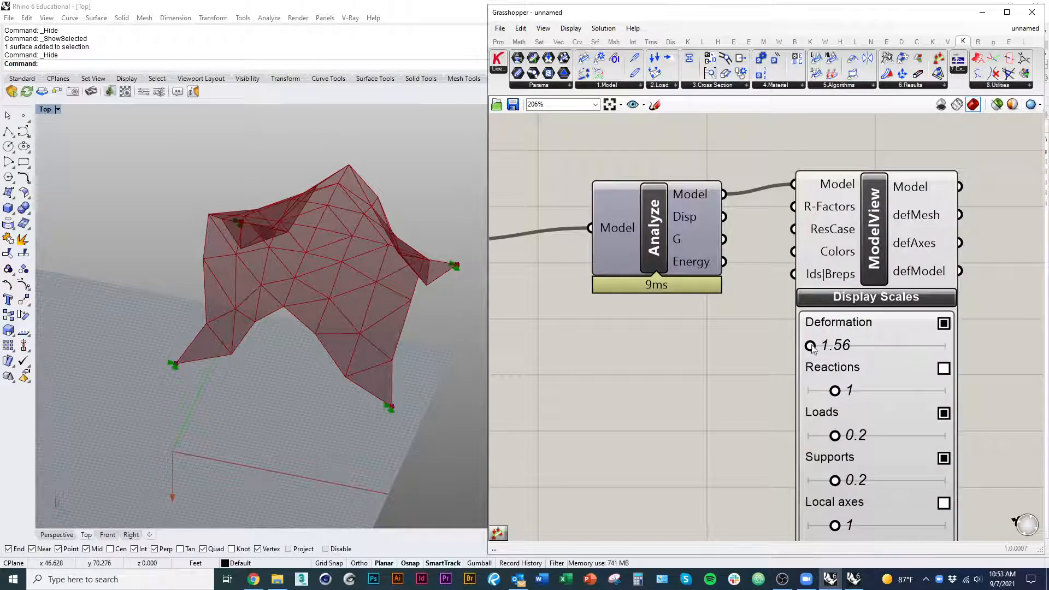
drag(811, 346, 805, 346)
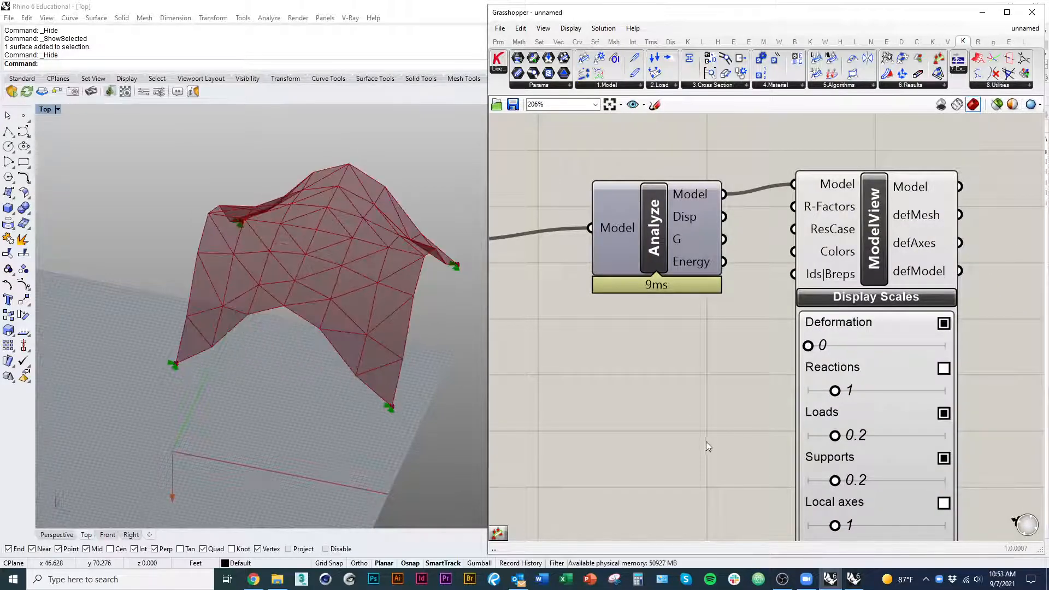
- Briefly display the local axes and the reactions through ModelView's Display Scales, and switch both off again
right_drag(765, 441, 681, 376)
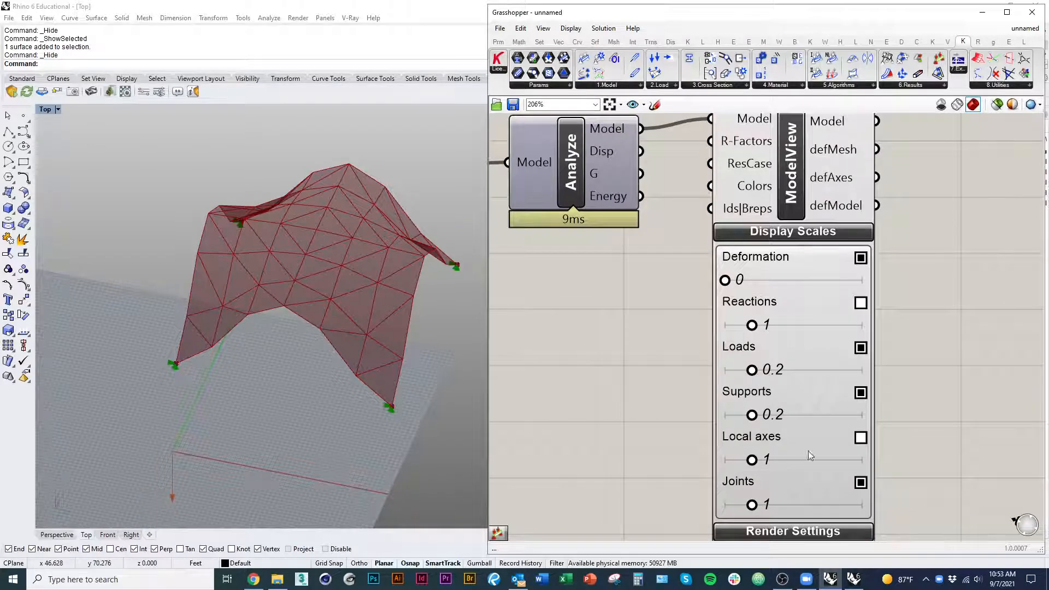
click(861, 438)
click(861, 437)
click(860, 304)
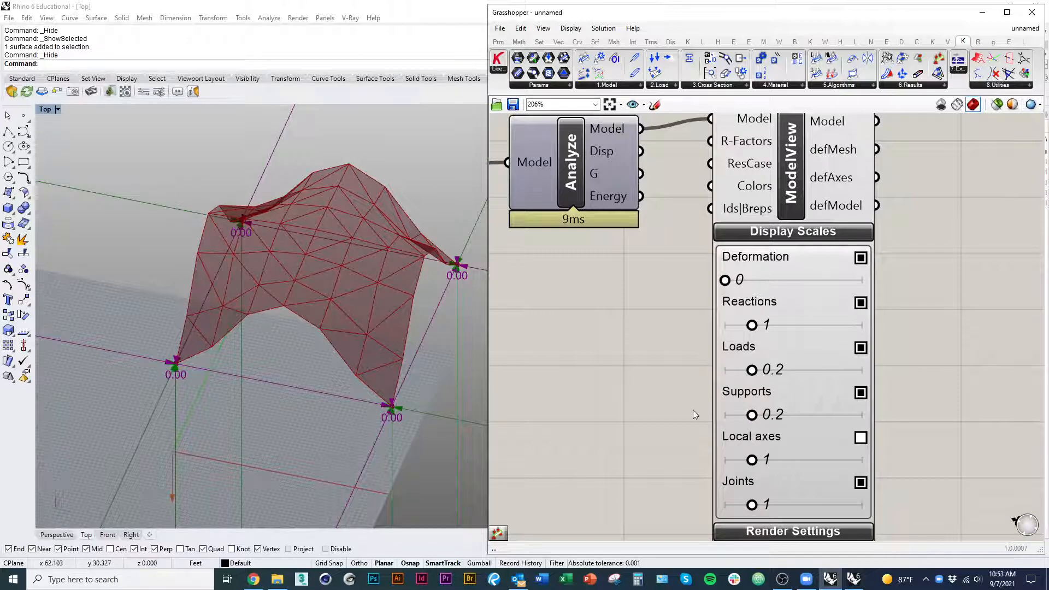
mouse_move(726, 284)
mouse_down()
mouse_move(736, 280)
mouse_move(725, 280)
mouse_up()
click(856, 307)
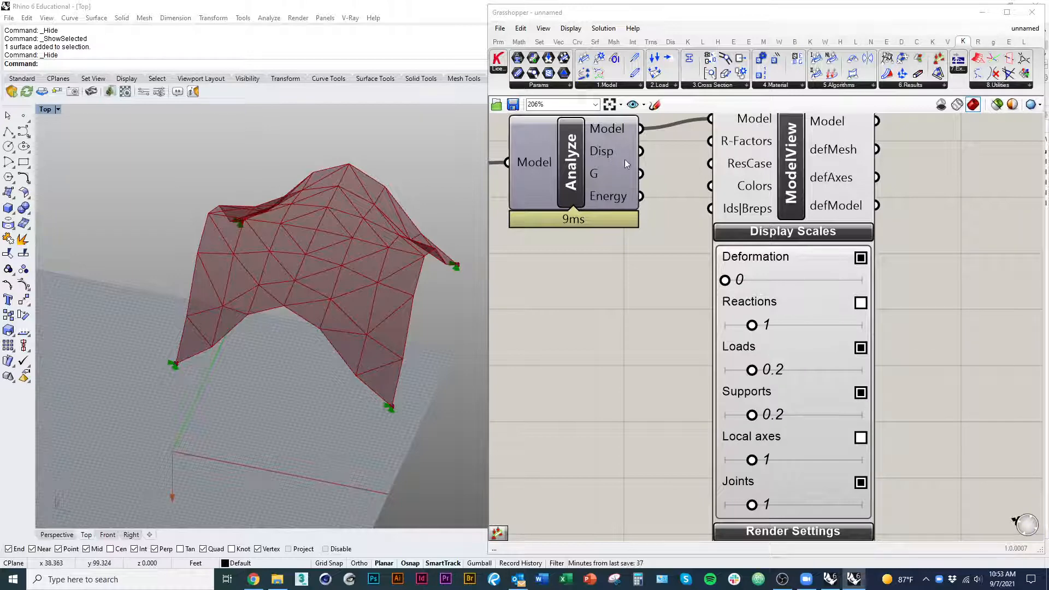
- Add a Karamba3D Shell View component to the right of ModelView and feed it ModelView's Model output
click(929, 86)
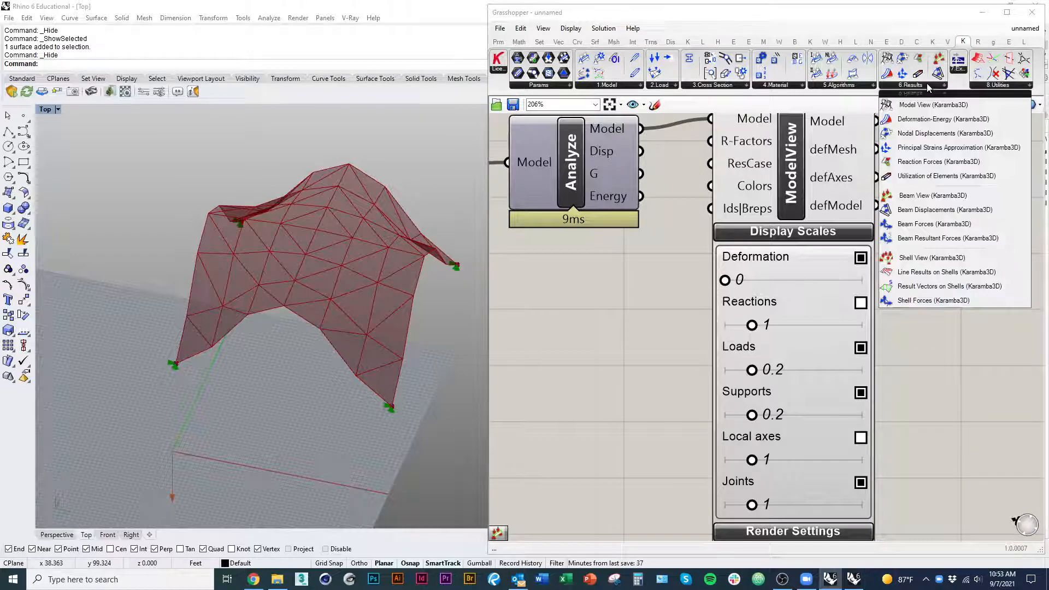
click(954, 262)
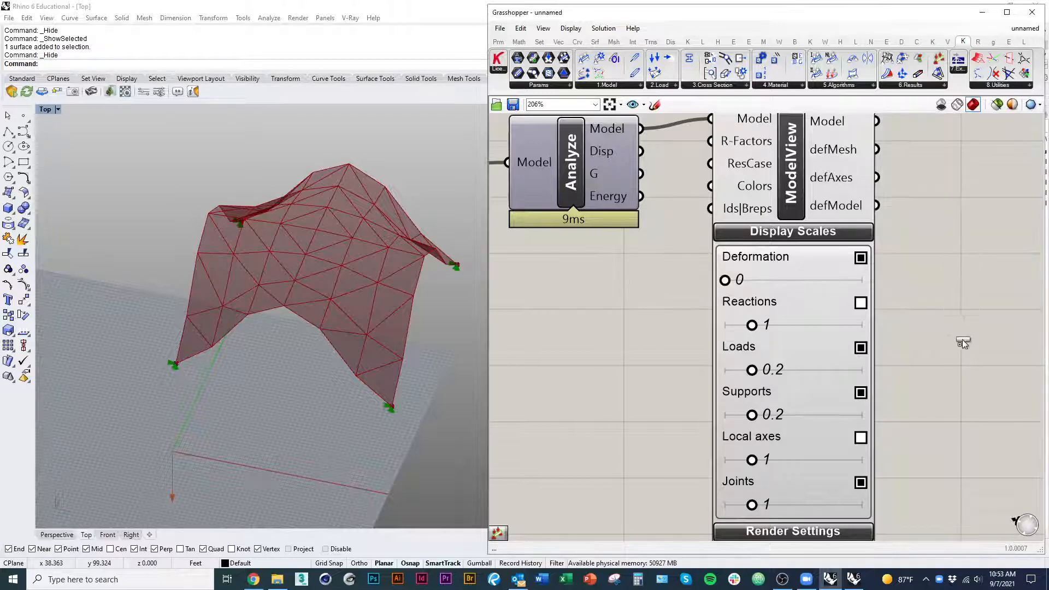
click(963, 342)
right_click(715, 405)
scroll(571, 363, down, 4)
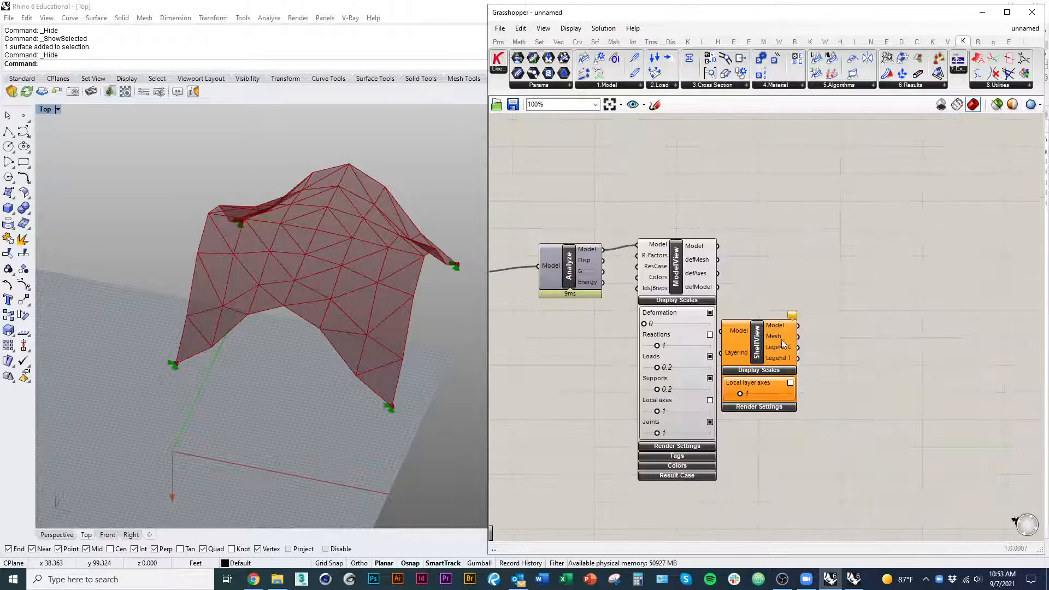
drag(757, 341, 833, 289)
scroll(820, 295, up, 2)
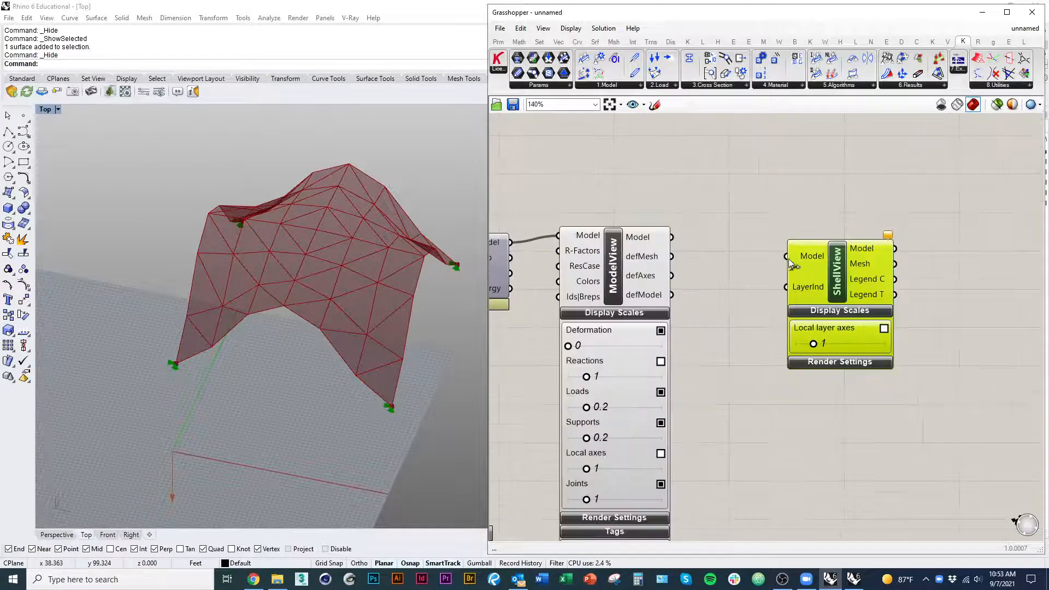
drag(787, 256, 676, 245)
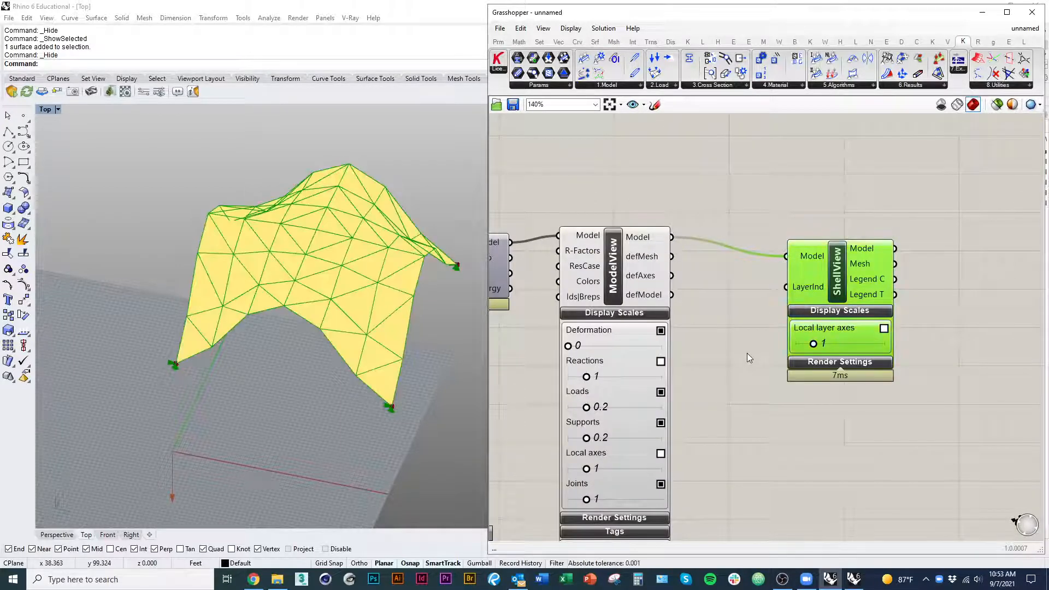
- Expand ShellView's Render Settings to expose the result display options
click(747, 354)
right_drag(759, 383, 703, 396)
click(800, 376)
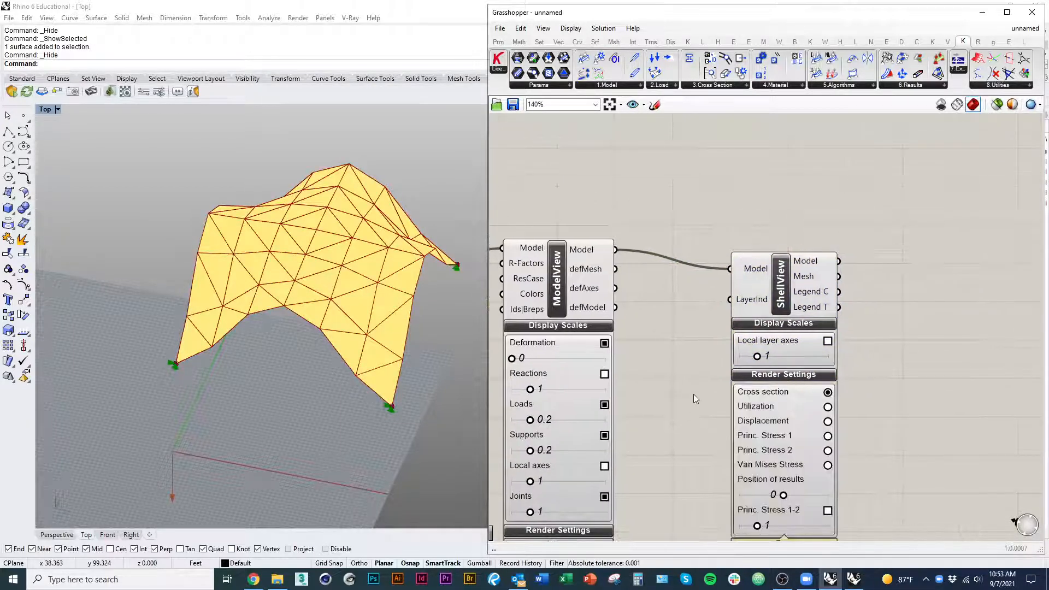
- Collapse ModelView's Display Scales and turn off the ModelView component's preview
click(582, 327)
click(559, 299)
right_click(564, 174)
click(593, 193)
click(682, 189)
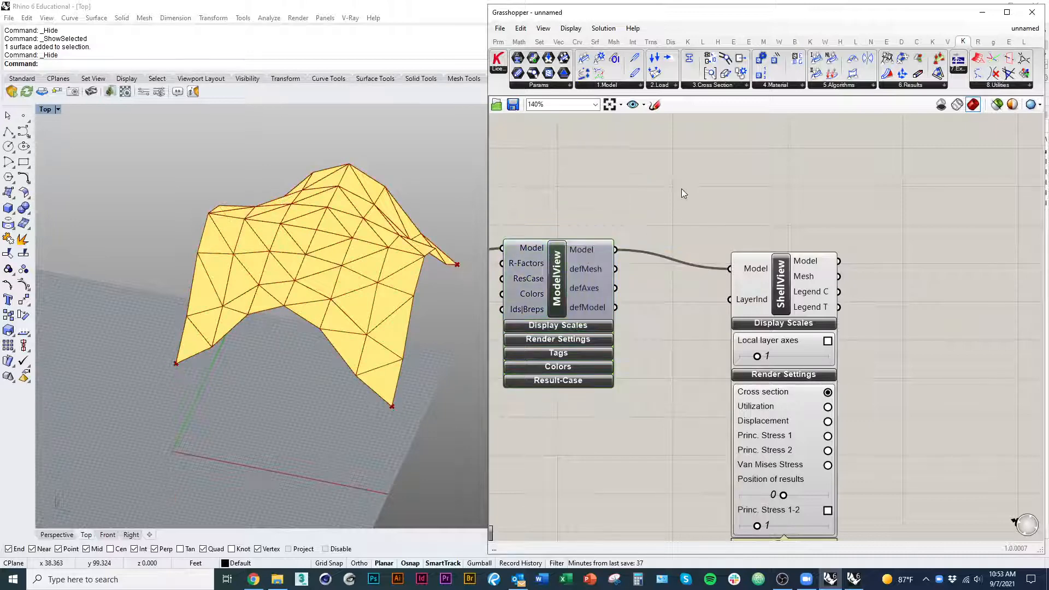
- Compare ShellView's Utilization, Displacement and principal stress renderings, and leave the shell coloured by Displacement
right_drag(747, 382, 740, 332)
scroll(809, 350, up, 2)
click(826, 361)
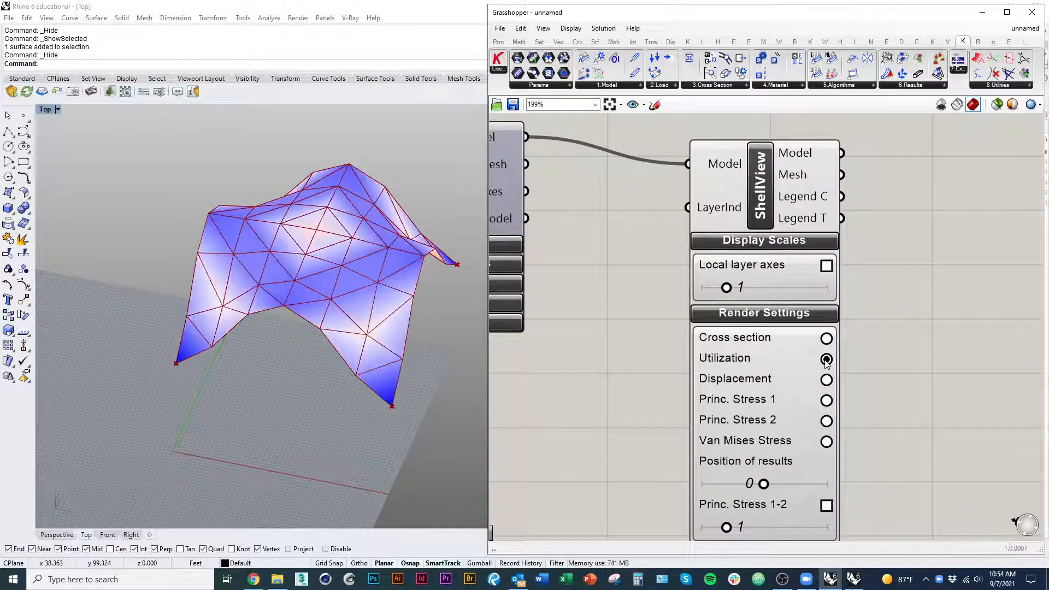
click(826, 379)
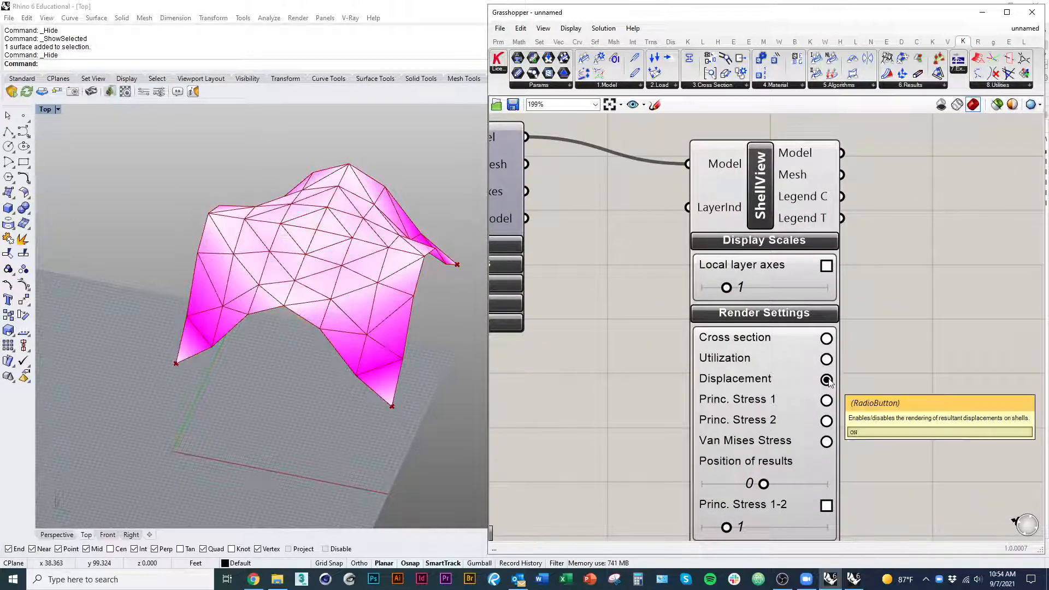
click(827, 401)
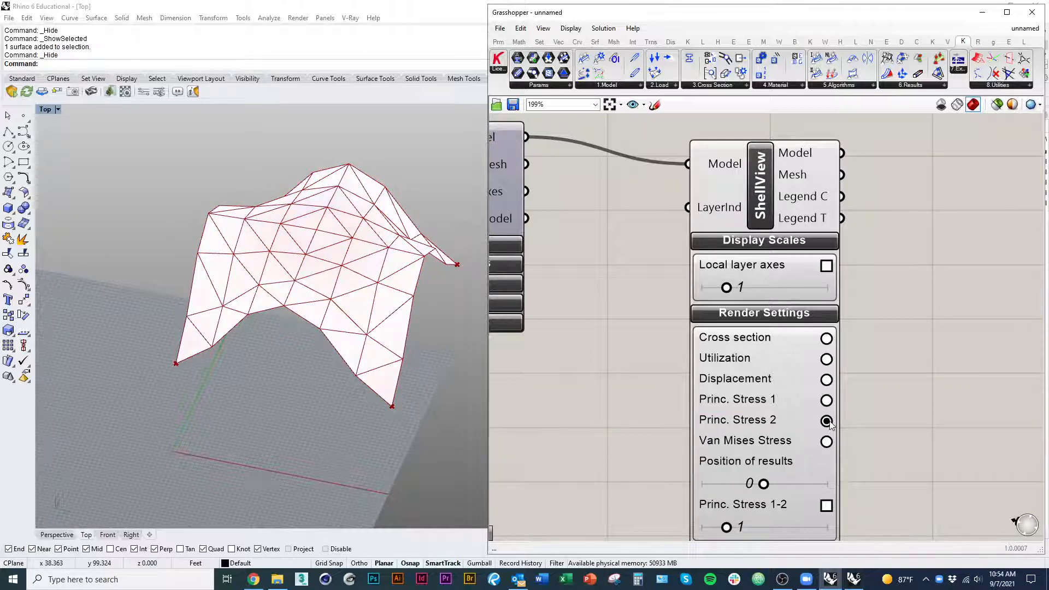
click(826, 400)
click(826, 380)
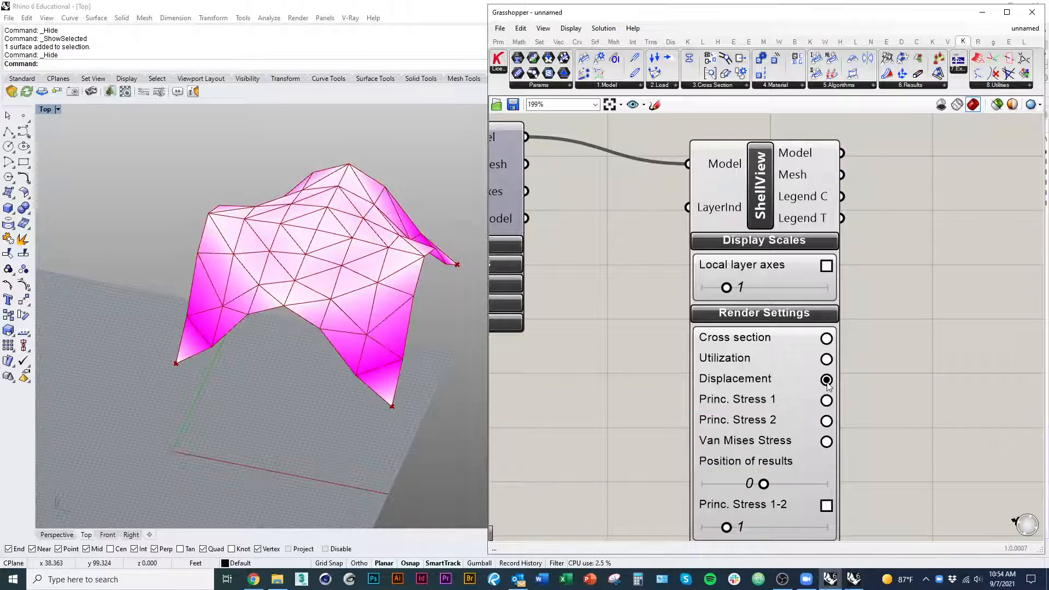
- Reopen ModelView's Display Scales and try the Deformation slider, returning it to 0
scroll(876, 393, down, 2)
right_drag(677, 360, 734, 369)
scroll(735, 369, up, 1)
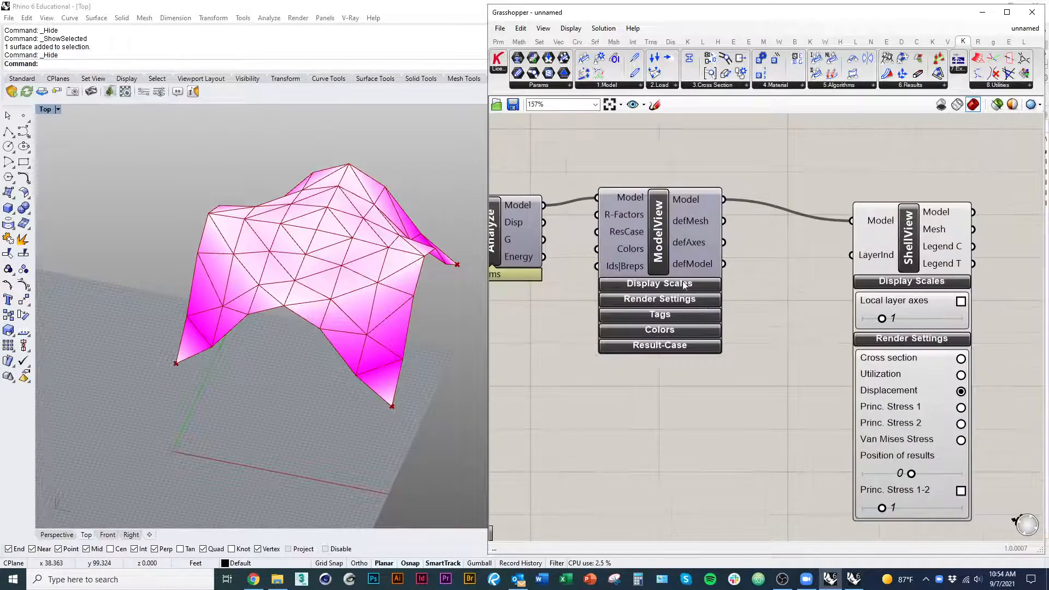
click(683, 281)
mouse_move(608, 321)
mouse_down()
mouse_move(618, 323)
mouse_move(604, 334)
mouse_up()
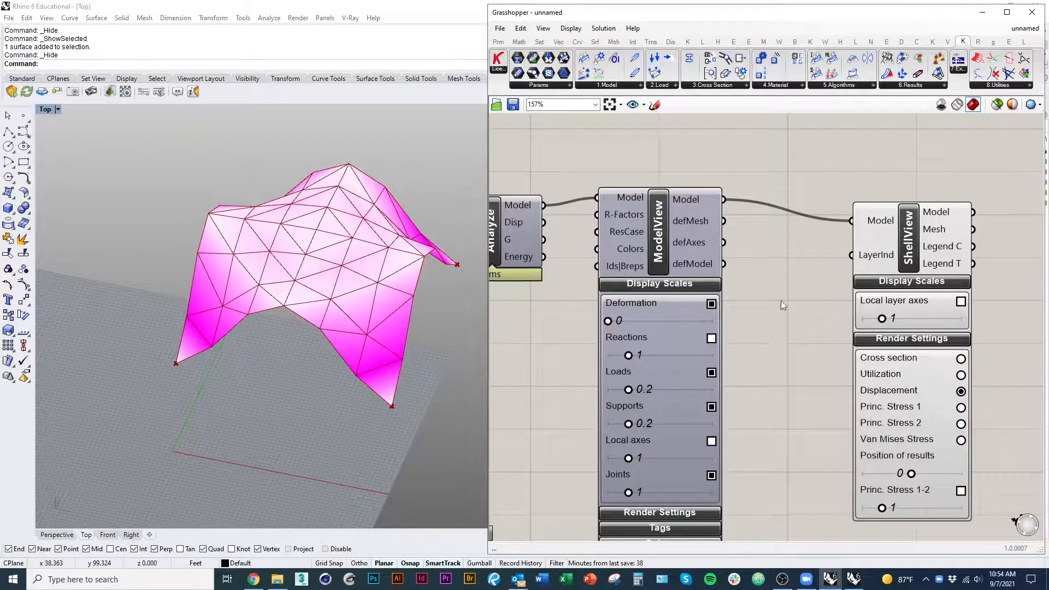
- Set the slider that controls the Mesh UV divisions to 10 for a finer shell mesh
scroll(781, 301, down, 6)
right_drag(617, 391, 850, 419)
scroll(706, 300, up, 5)
drag(578, 316, 640, 316)
- Move the Loads component down below the Supp component to free up space on the canvas
scroll(643, 378, down, 3)
right_drag(910, 385, 704, 286)
drag(801, 355, 796, 526)
scroll(799, 374, down, 2)
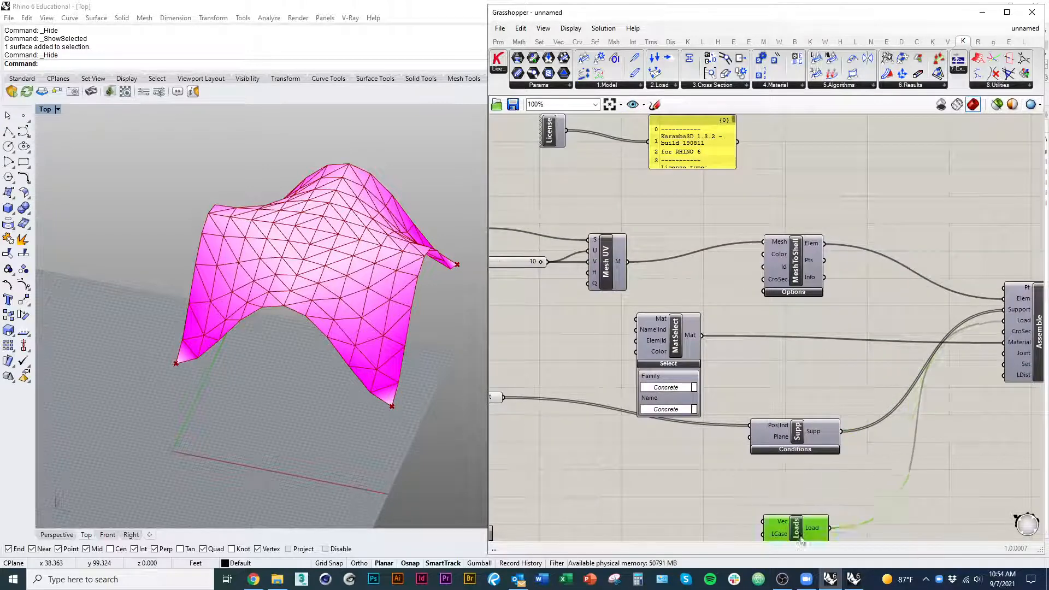
click(661, 515)
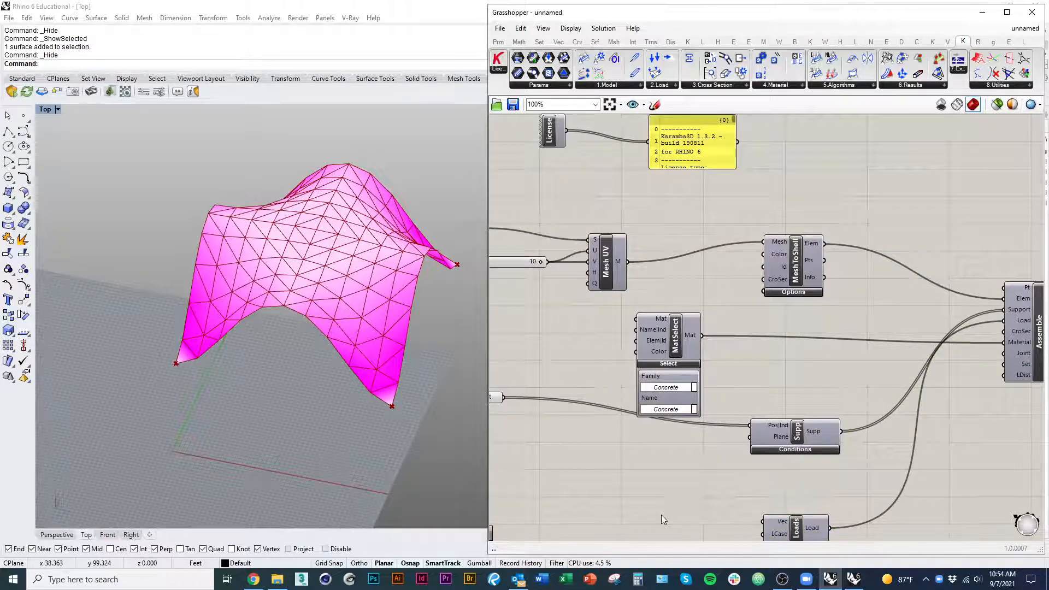
double_click(661, 515)
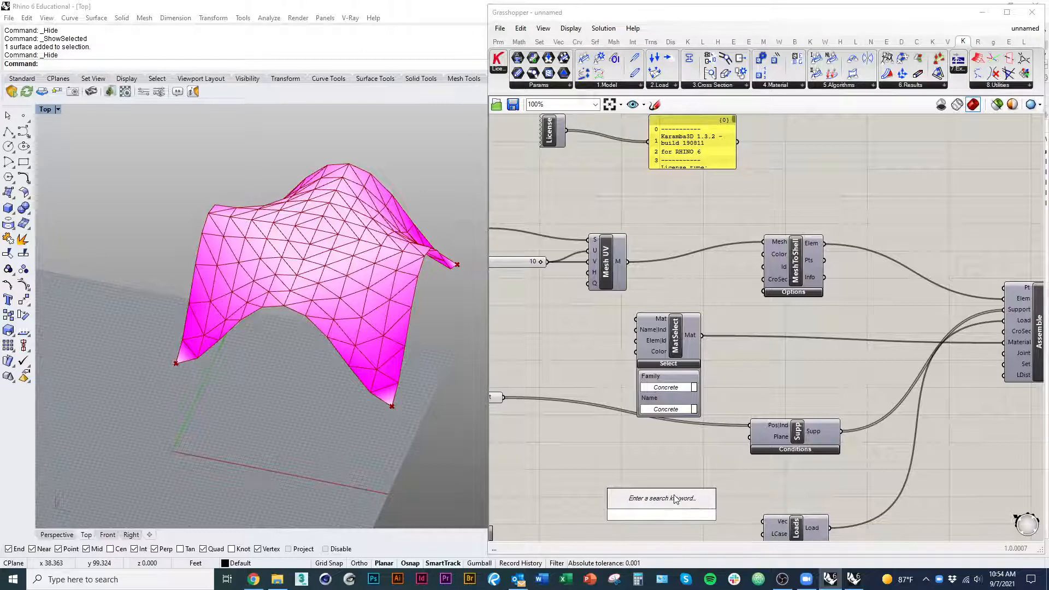
right_drag(853, 513, 650, 481)
scroll(689, 415, up, 5)
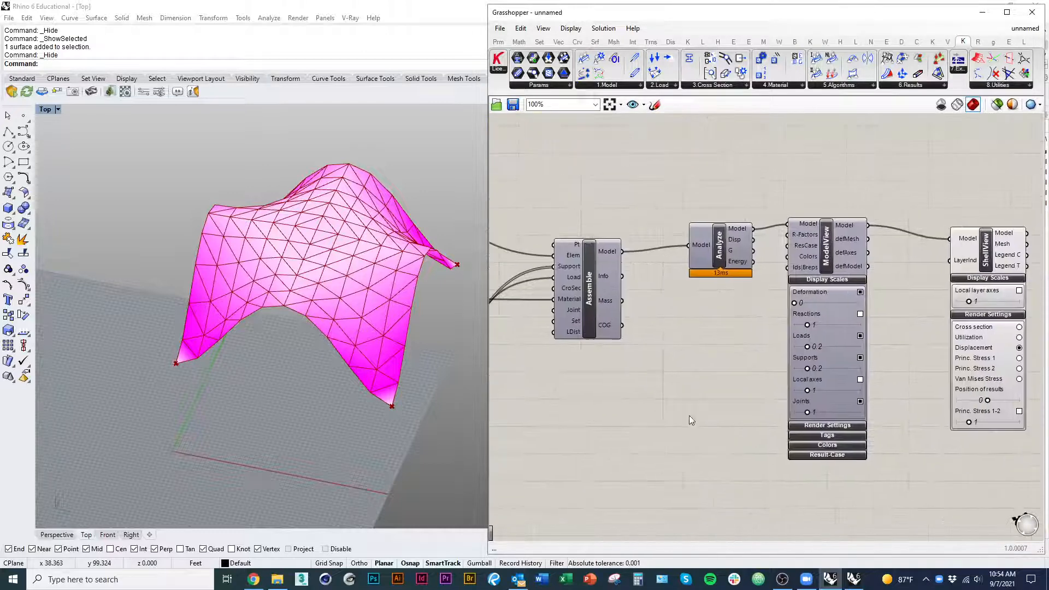
mouse_move(741, 258)
mouse_down()
mouse_move(762, 257)
mouse_move(735, 258)
mouse_up()
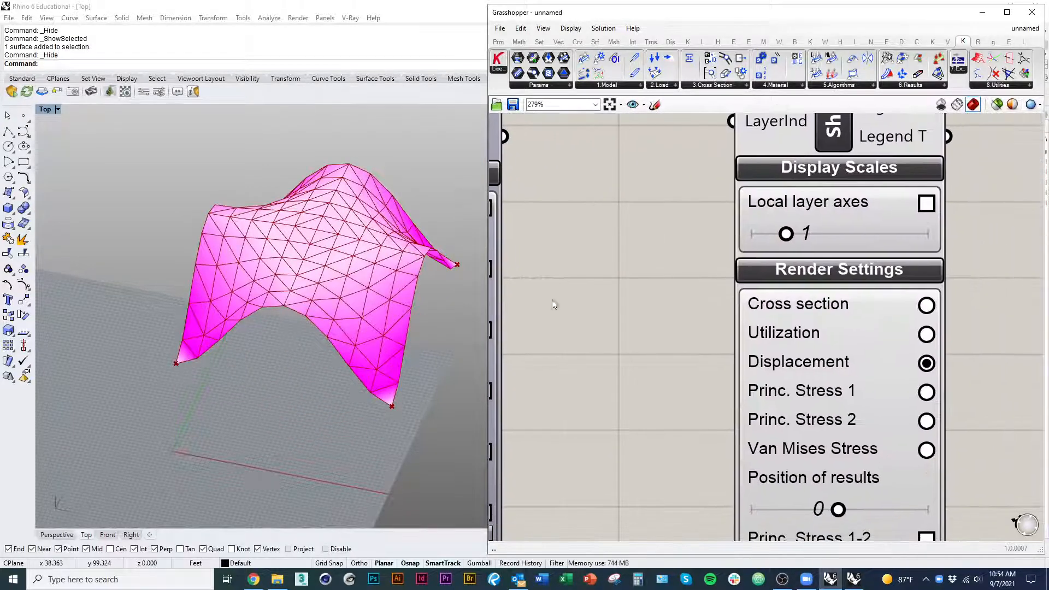
- Try ShellView's Princ. Stress 1 rendering, switch to Utilization, and inspect the stress colours around the shell's feet
click(926, 393)
click(926, 334)
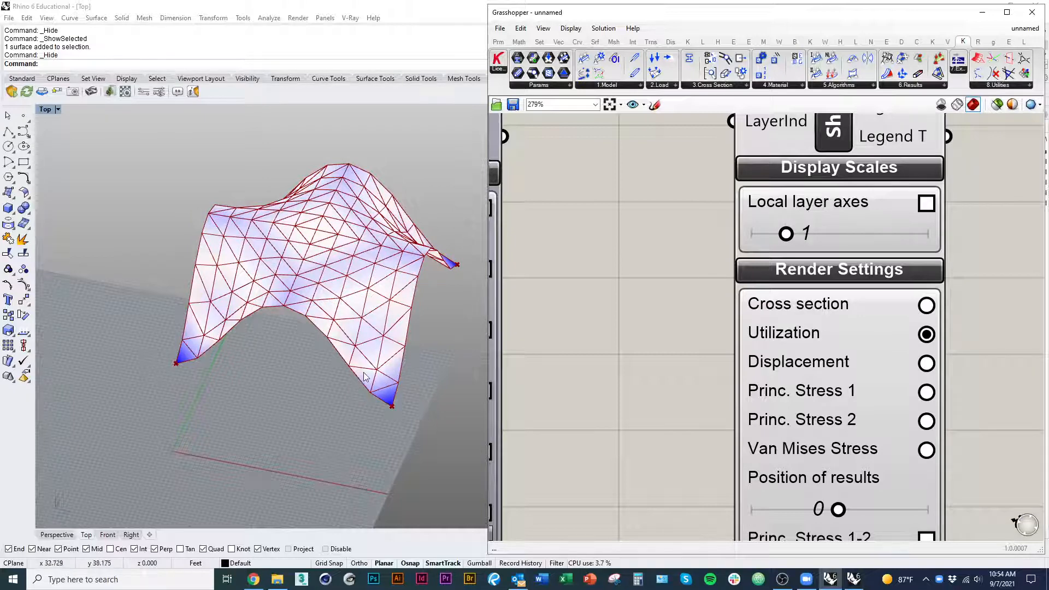
right_drag(387, 389, 418, 364)
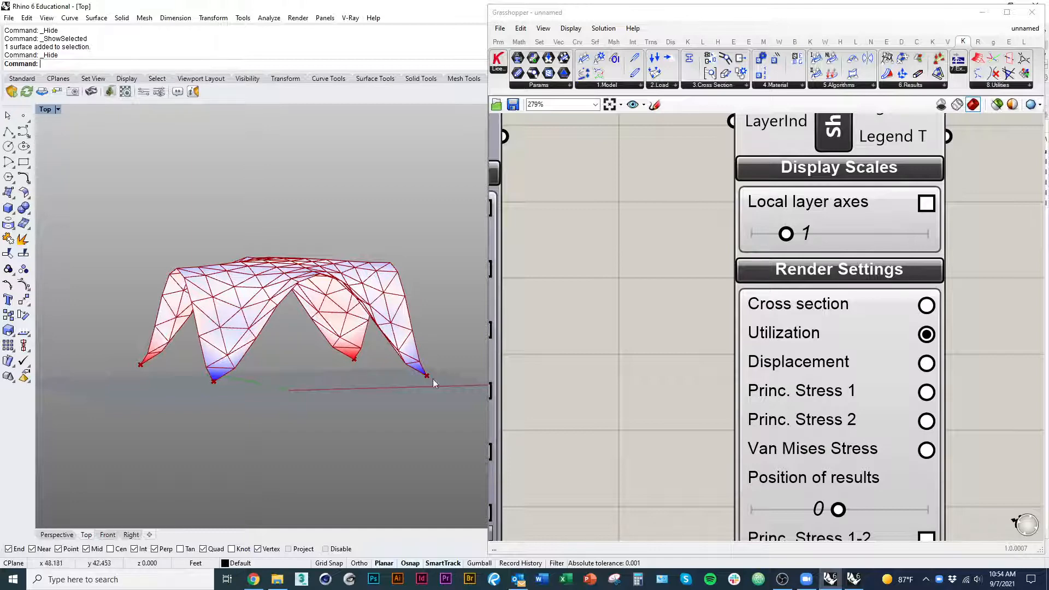
right_drag(470, 428, 250, 455)
- Unhide the original Rhino surface so it shows together with the analyzed shell mesh
key(ctrl+shift+h)
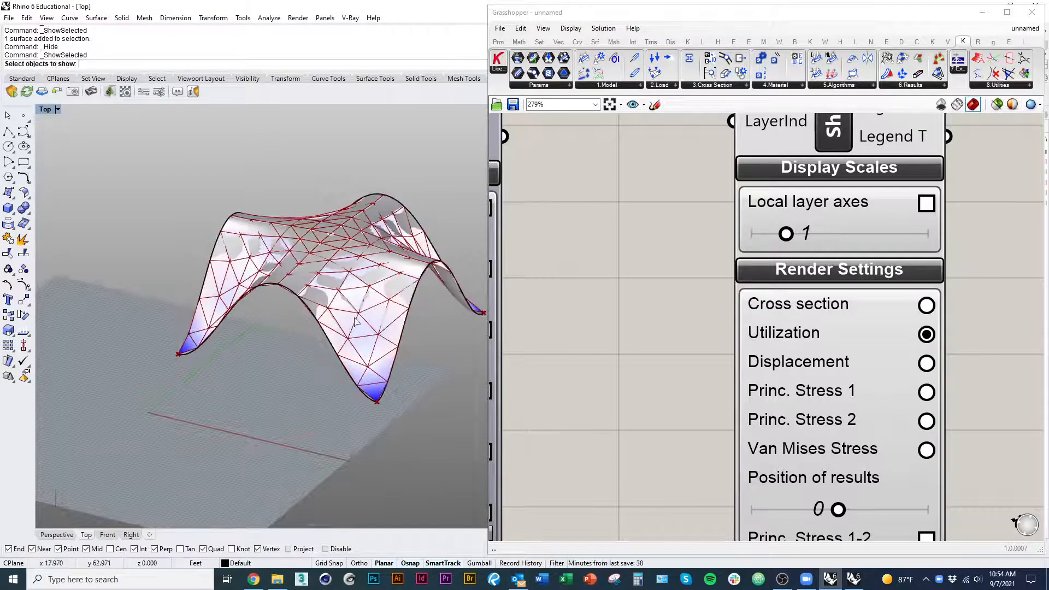
click(355, 321)
key(Return)
right_drag(311, 375, 320, 389)
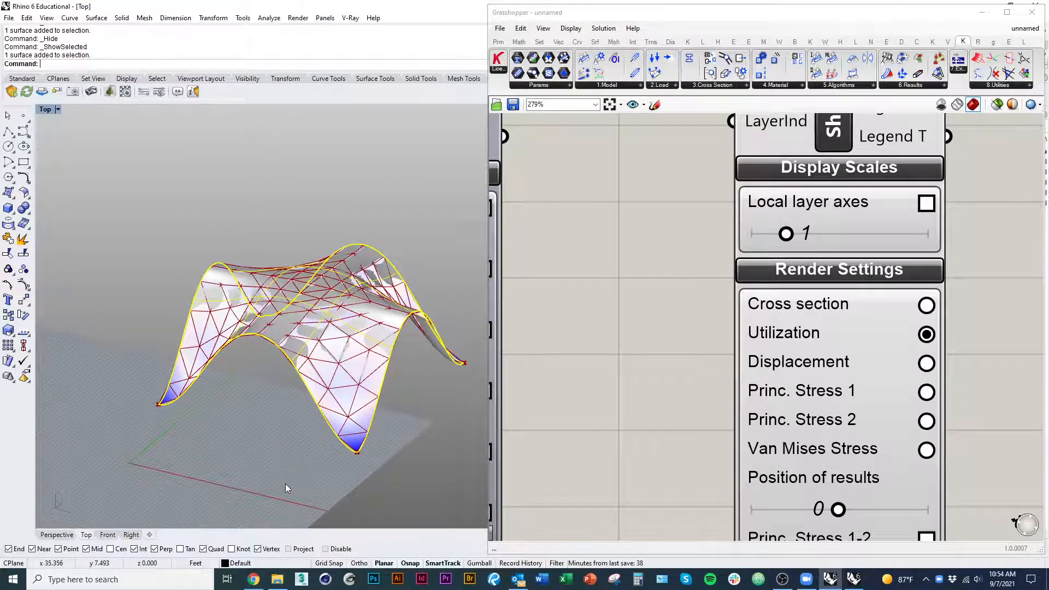
- Turn on the surface's control points and set the viewport display to Wireframe
key(F10)
right_drag(333, 455, 386, 473)
key(ctrl+alt+w)
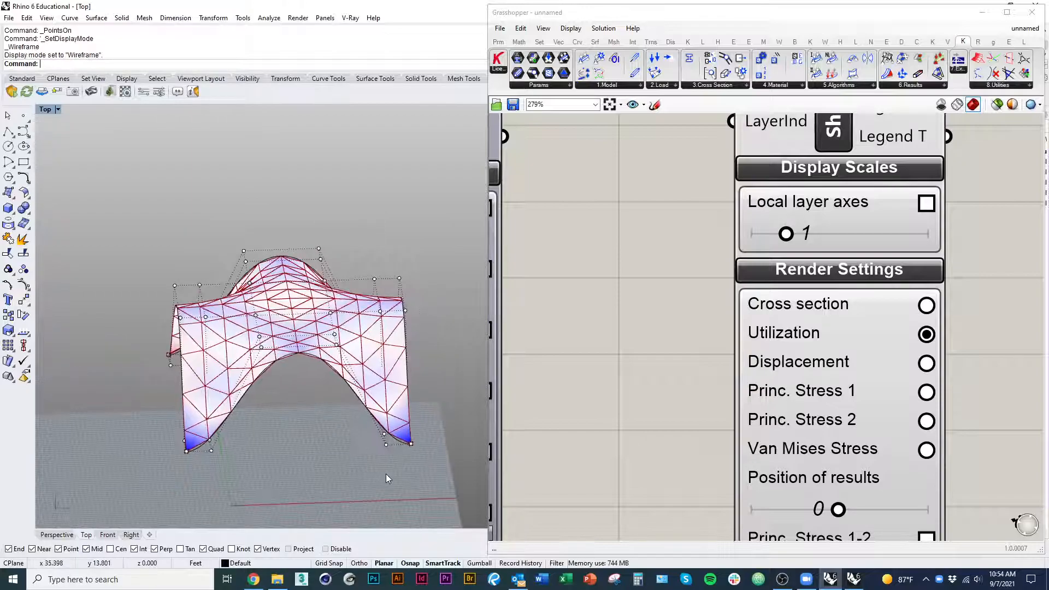
- Select the three control points surrounding the corner support at each of two shell feet, leaving the support corner points unselected
scroll(377, 462, up, 5)
drag(376, 391, 448, 420)
right_drag(434, 420, 287, 437)
click(308, 424)
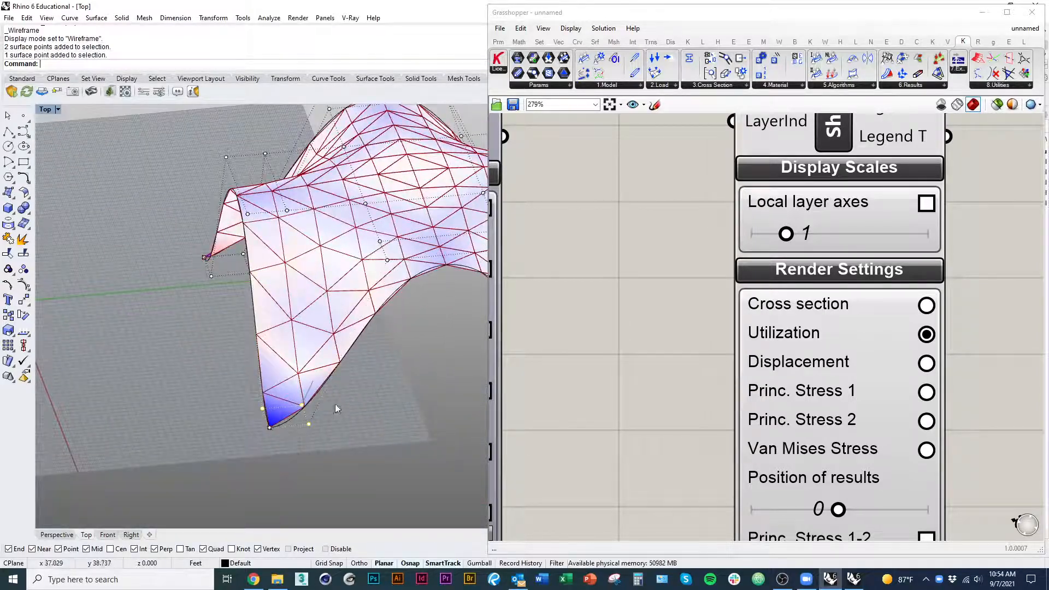
right_drag(335, 404, 225, 515)
shift+drag(154, 527, 191, 471)
shift+right_drag(197, 485, 282, 427)
shift+right_drag(199, 434, 202, 420)
shift+drag(195, 394, 229, 411)
right_drag(231, 414, 349, 441)
- Add the three control points around each of the remaining two feet's support corners to the selection
shift+right_drag(140, 446, 232, 436)
shift+drag(180, 451, 253, 385)
mouse_move(266, 403)
right_down()
mouse_move(344, 424)
mouse_move(279, 399)
right_up()
shift+right_drag(101, 454, 297, 410)
scroll(295, 411, up, 9)
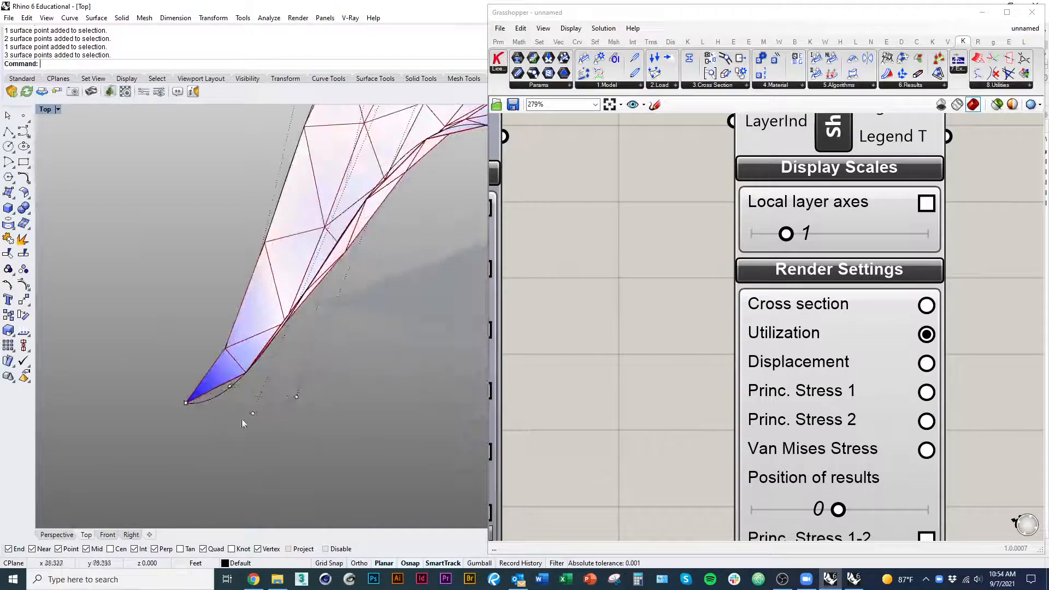
shift+drag(212, 435, 312, 361)
scroll(372, 365, down, 9)
shift+right_drag(401, 397, 200, 447)
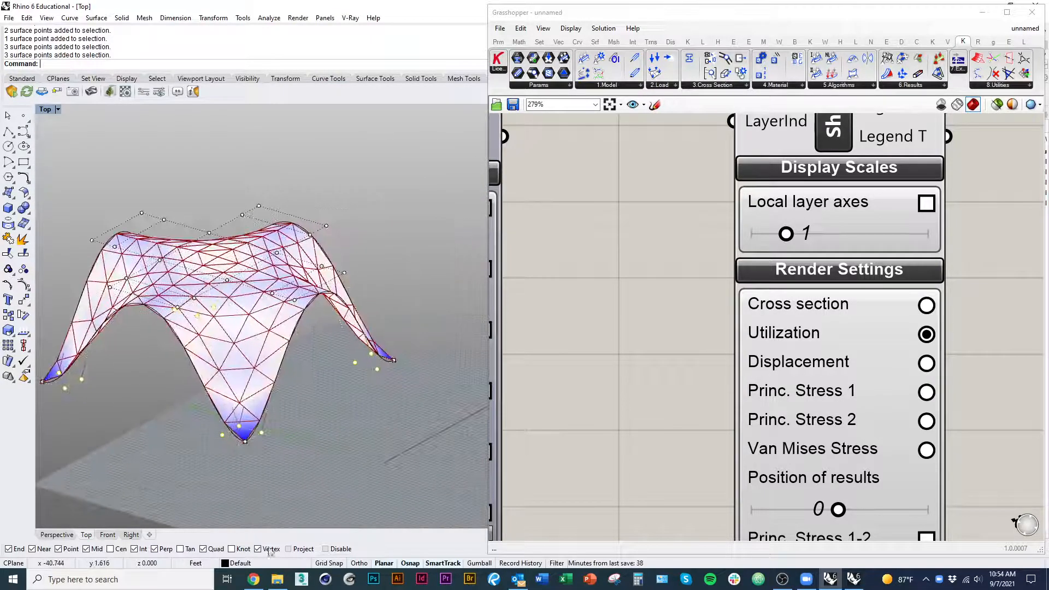
- Turn on the Gumball and move the selected foot control points vertically upward
click(475, 563)
right_drag(307, 461, 238, 434)
drag(299, 359, 298, 333)
right_drag(357, 445, 319, 422)
- Set ModelView's Deformation scale to 3.93, lower the selected control points slightly, and raise the scale to 11.89
scroll(681, 394, down, 4)
right_drag(654, 355, 756, 386)
scroll(611, 363, up, 6)
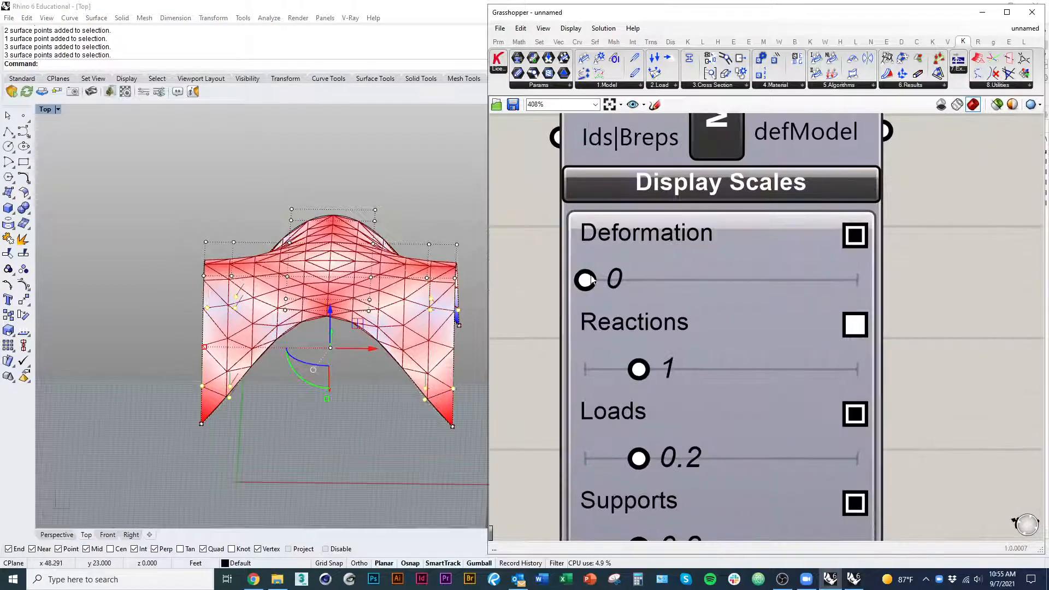
mouse_move(586, 278)
mouse_down()
mouse_move(618, 280)
mouse_move(596, 280)
mouse_up()
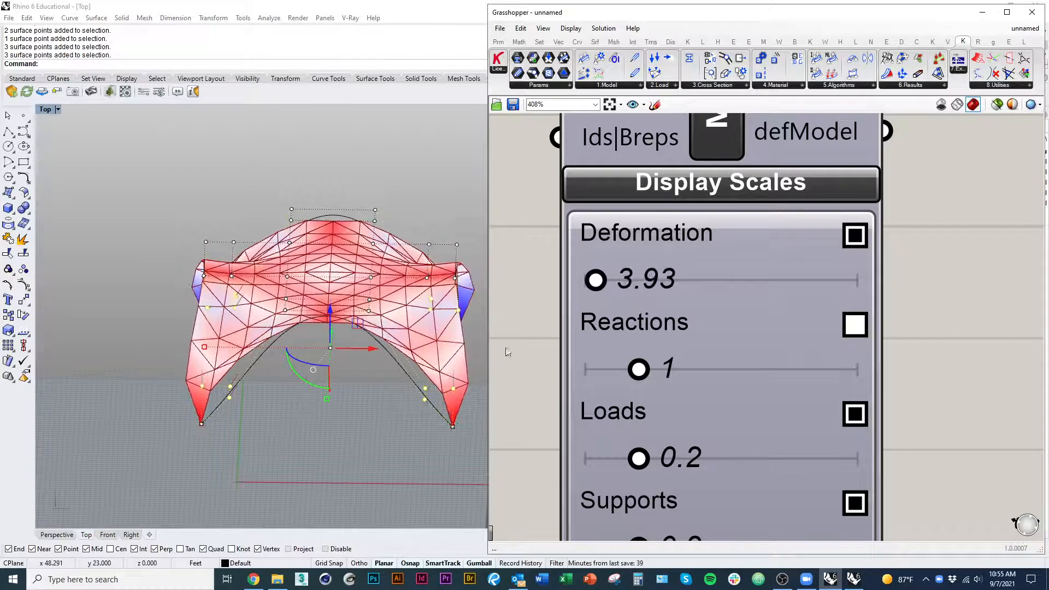
drag(330, 312, 330, 318)
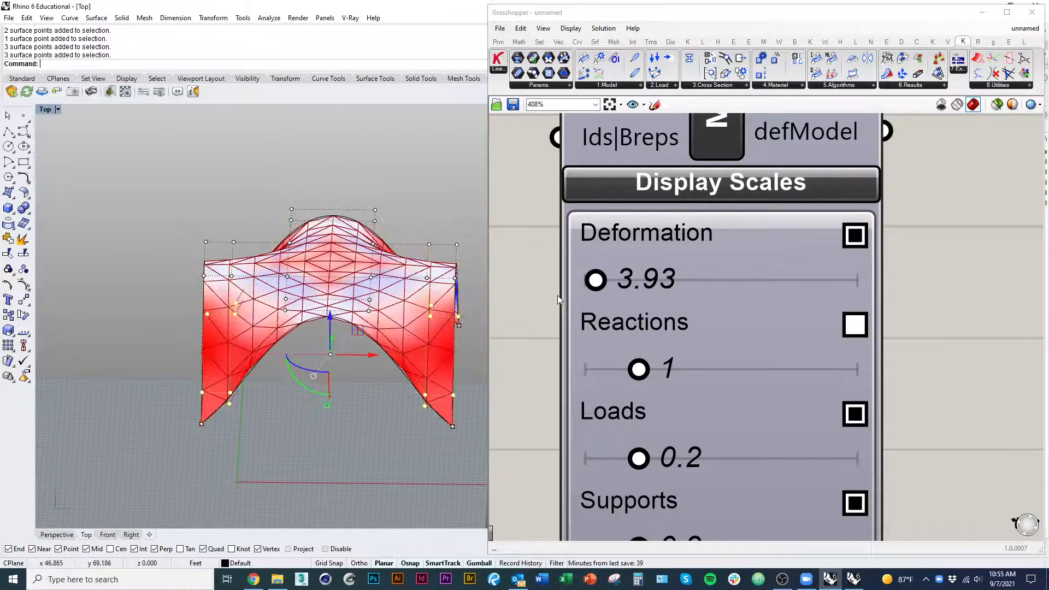
drag(593, 281, 626, 285)
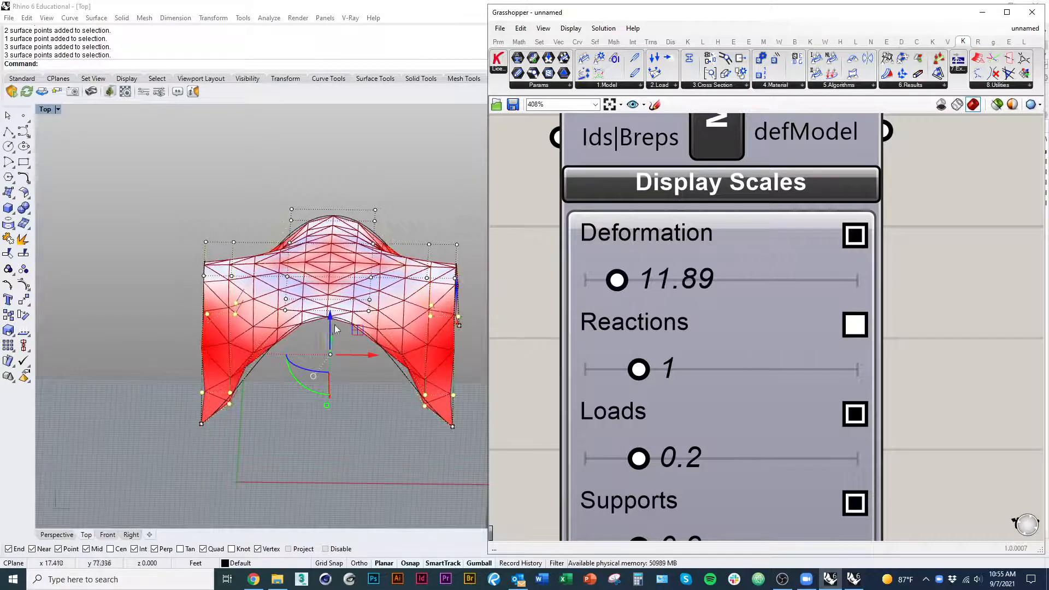
- Move the selected control points up and back down in small vertical moves to test the deformation, leaving them lower than before
drag(329, 317, 330, 312)
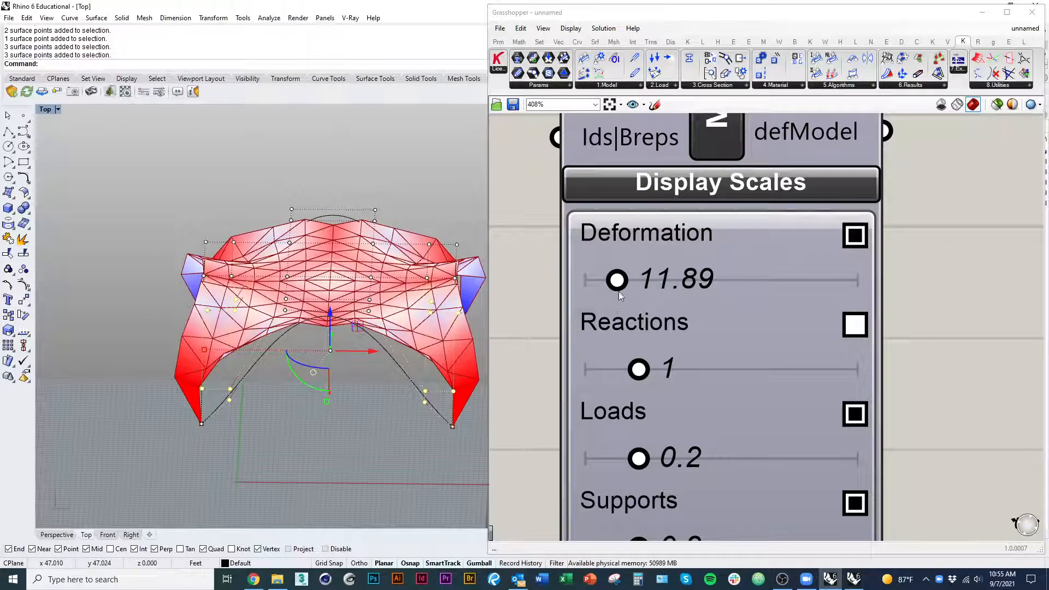
right_drag(365, 367, 357, 328)
scroll(357, 329, up, 3)
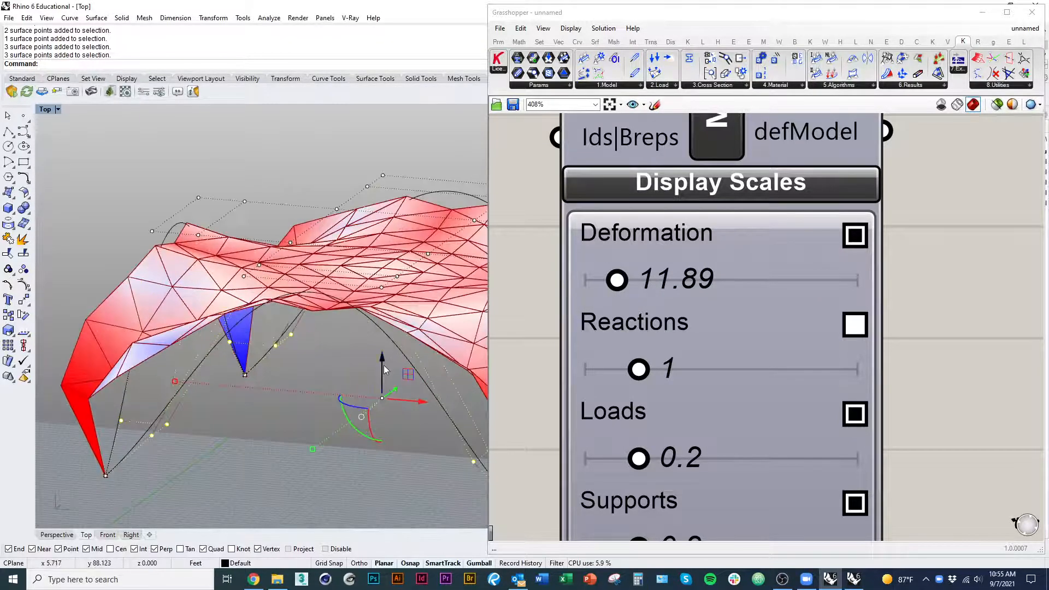
drag(381, 369, 382, 380)
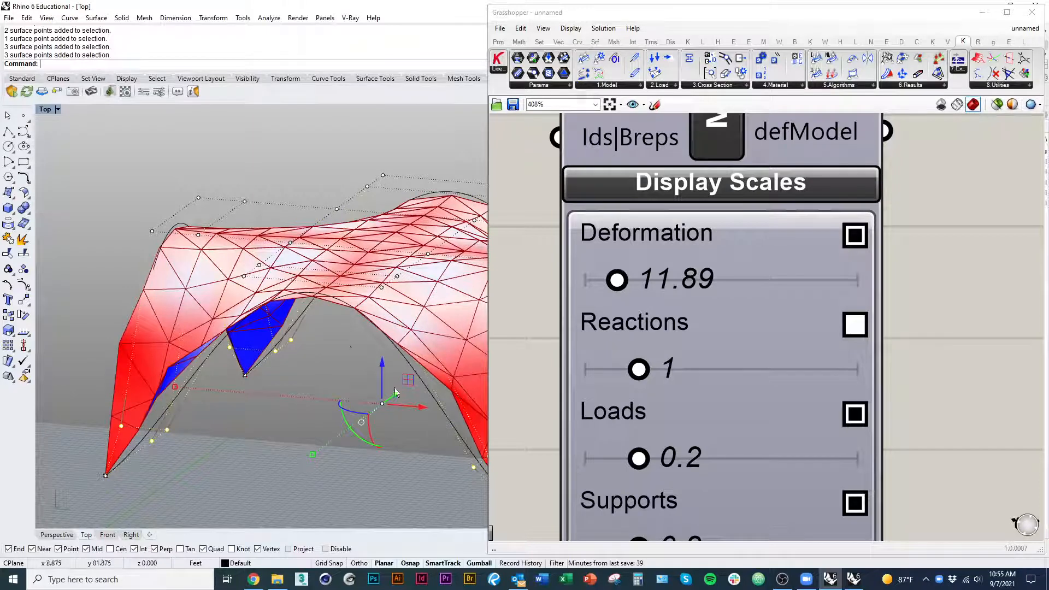
drag(382, 365, 382, 404)
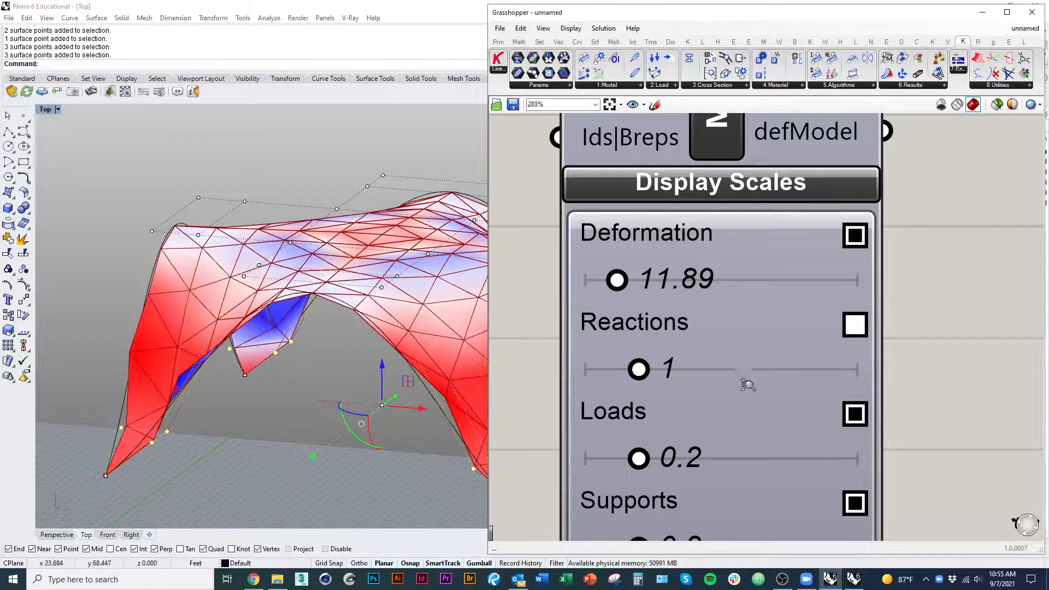
- Check the maximum displacement on the Analyze component's Disp output
scroll(746, 384, down, 3)
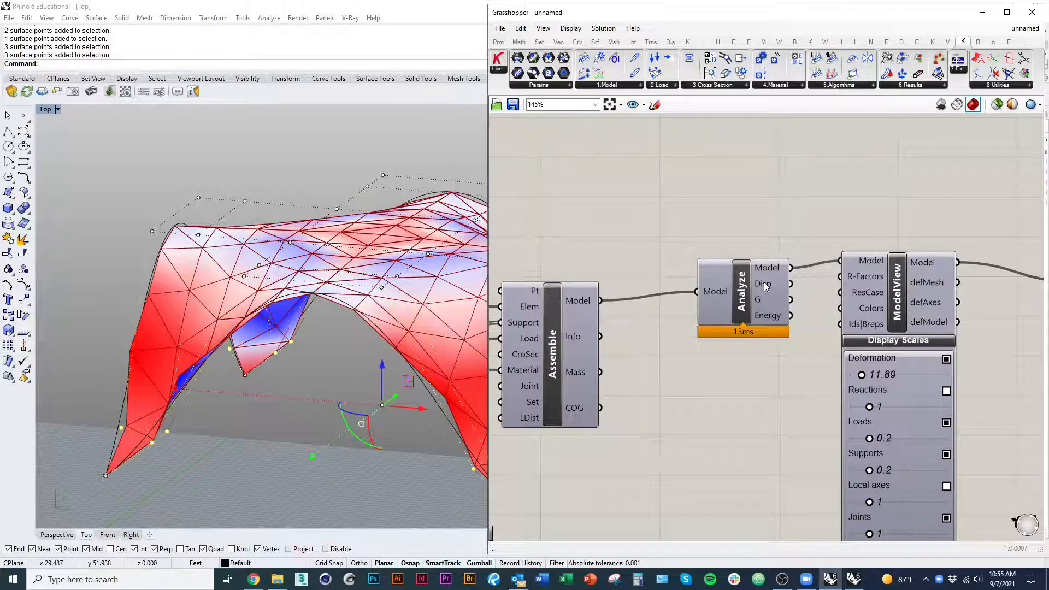
mouse_move(766, 284)
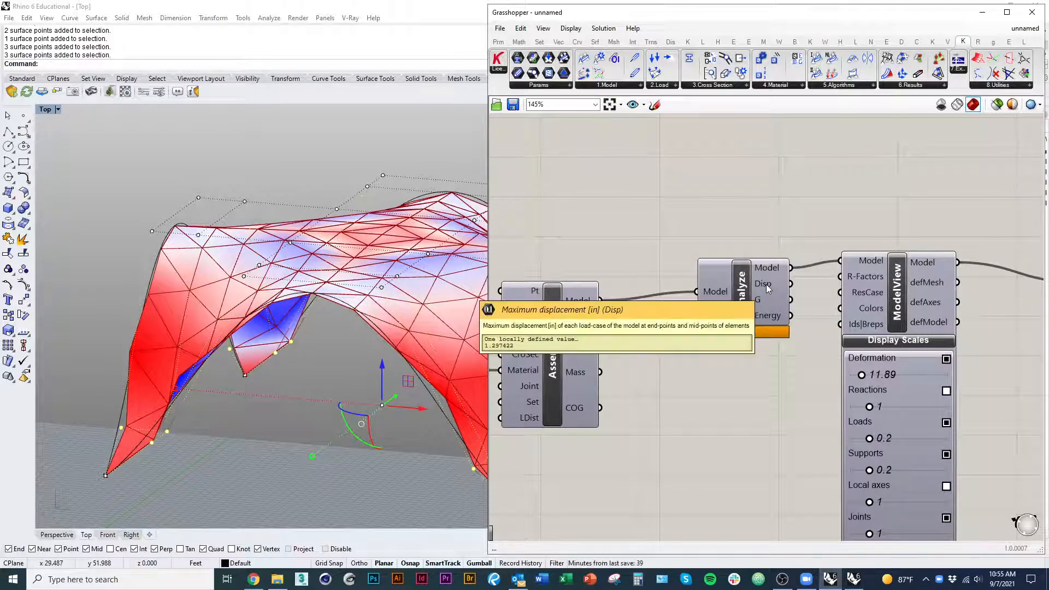
right_drag(733, 432, 760, 345)
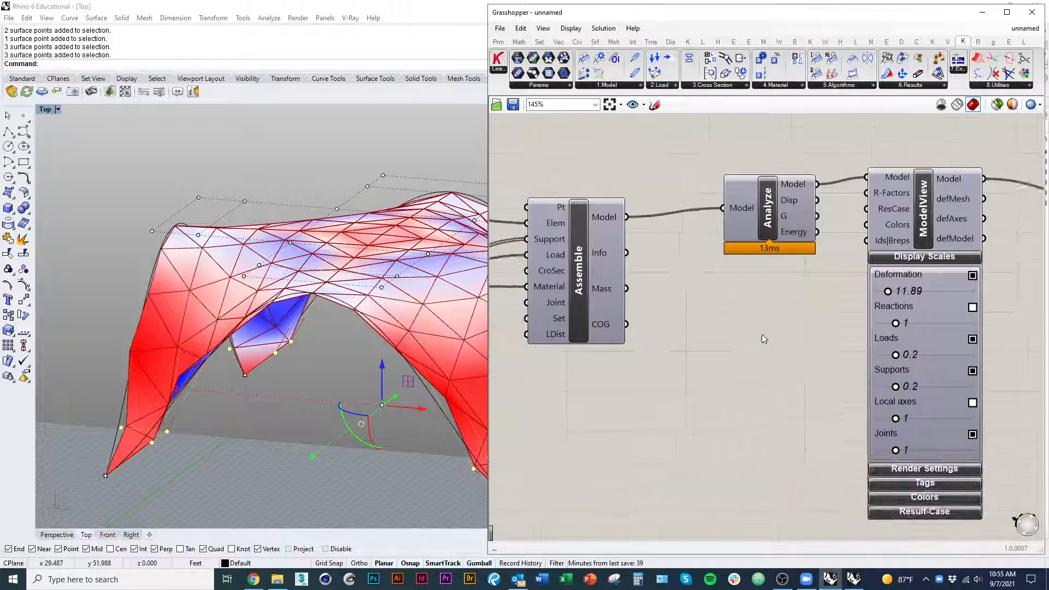
- Collapse the Display Scales section of the ModelView component
scroll(782, 418, down, 2)
right_drag(782, 418, 678, 457)
scroll(598, 423, down, 1)
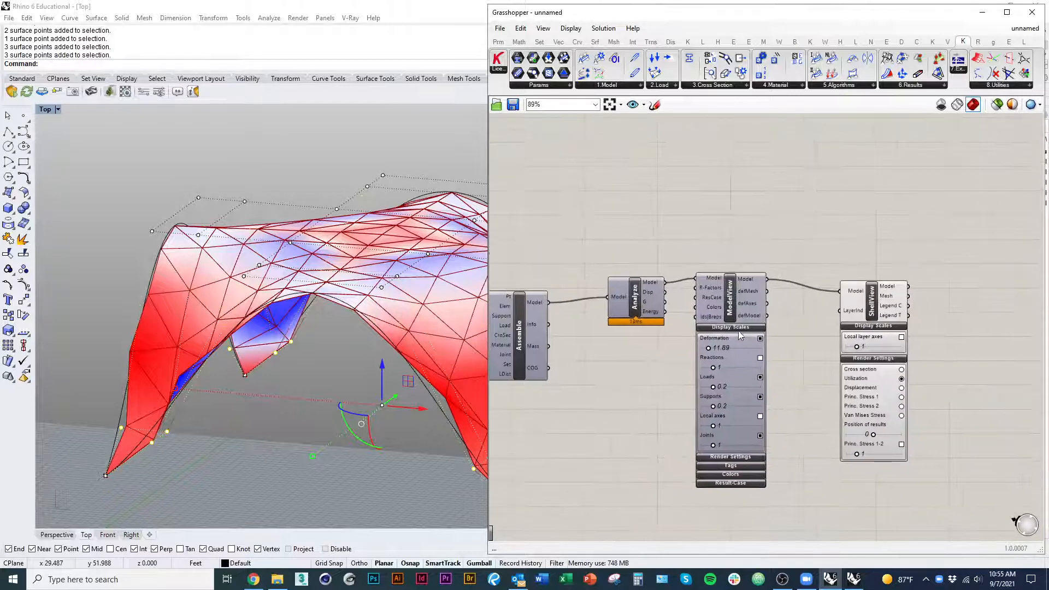
click(739, 327)
scroll(786, 427, up, 3)
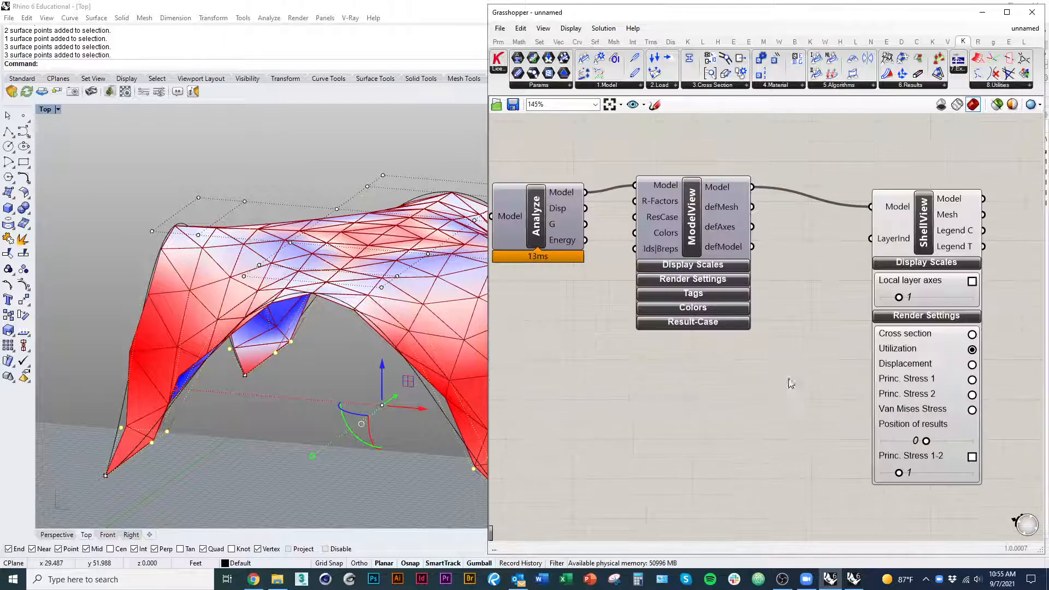
- Cycle ShellView through Displacement, Princ. Stress 1, Princ. Stress 2 and Van Mises Stress, and leave Displacement selected
right_drag(832, 395, 686, 402)
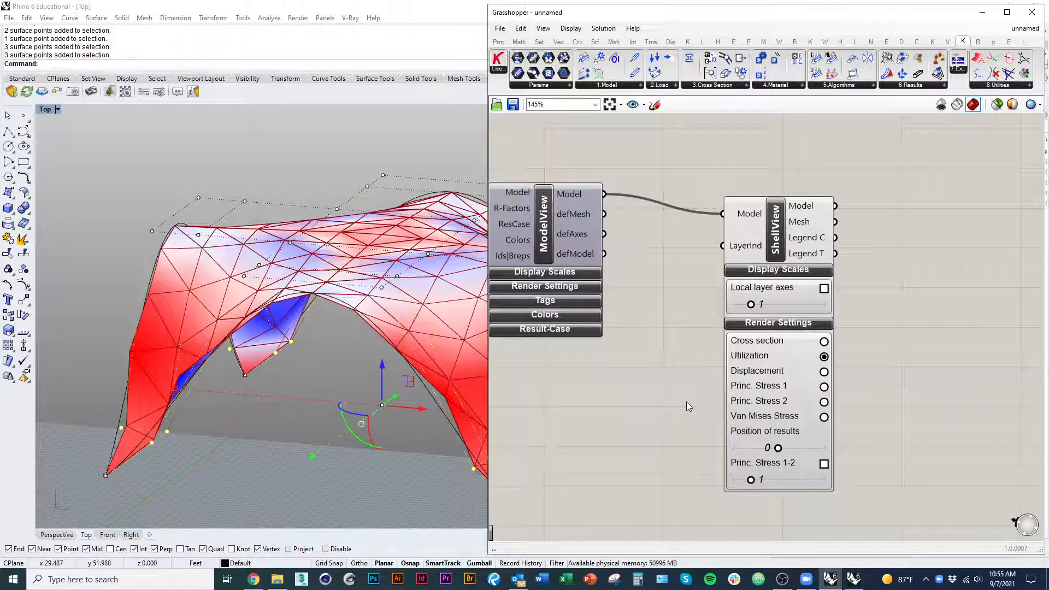
click(823, 372)
click(824, 388)
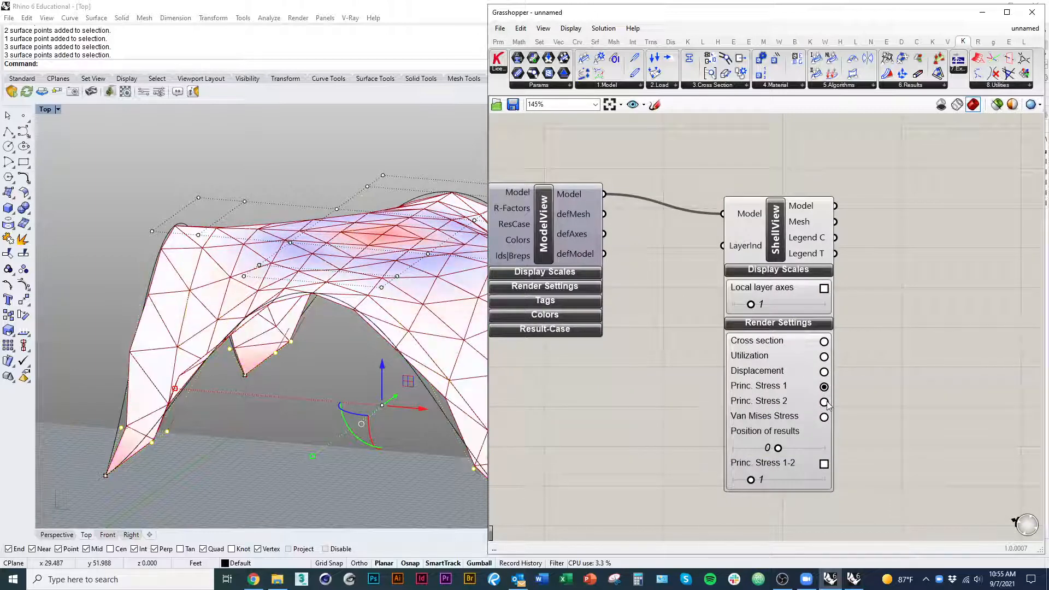
click(824, 402)
click(824, 417)
click(824, 402)
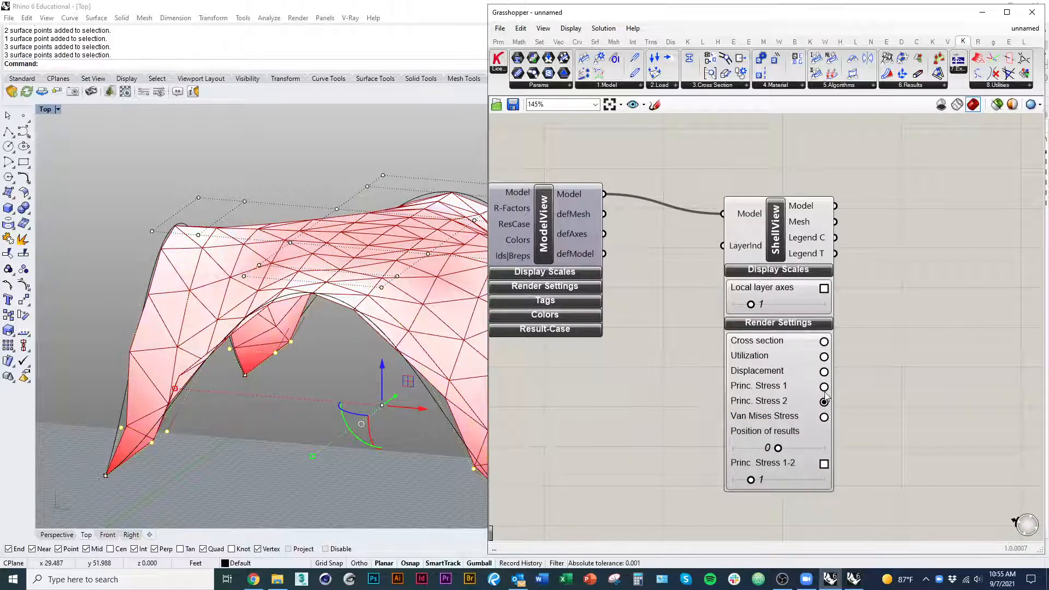
click(824, 387)
click(824, 371)
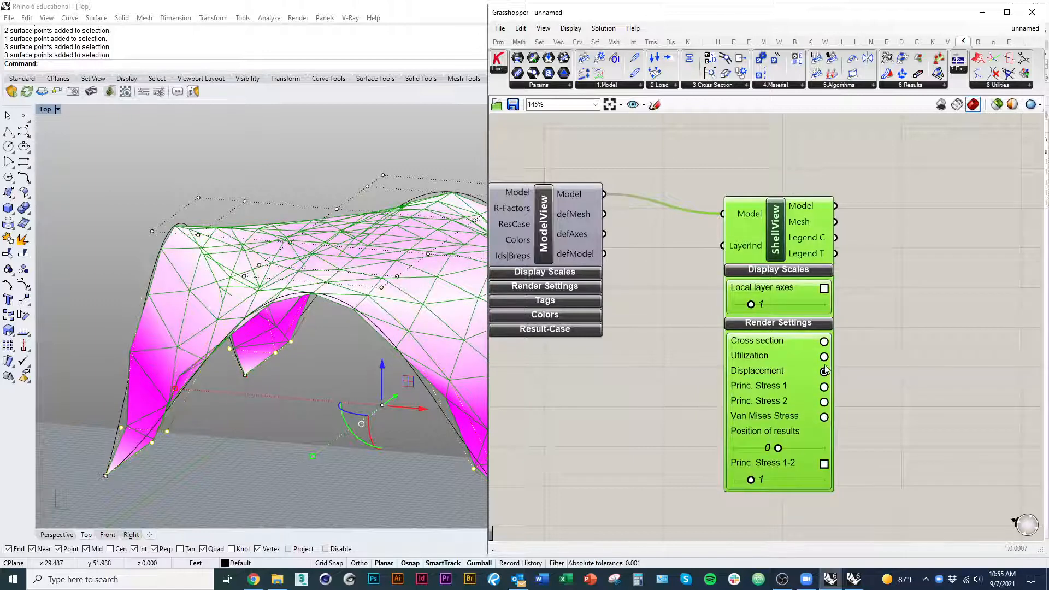
- Collapse ShellView's Render Settings, deselect the component, and view the whole displacement-coloured shell
click(813, 324)
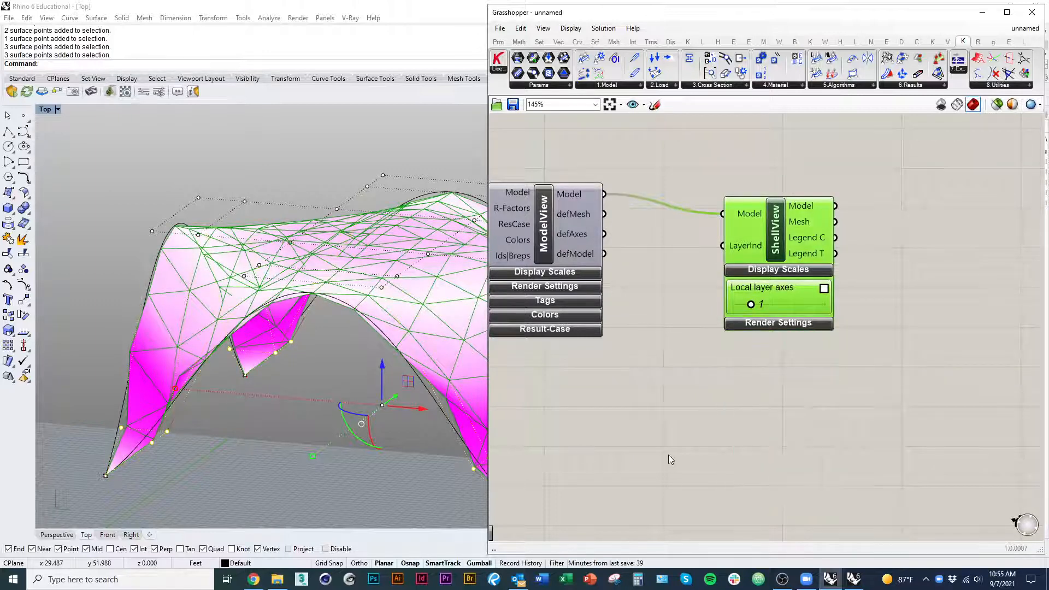
scroll(671, 460, down, 2)
click(784, 444)
shift+right_drag(377, 382, 236, 465)
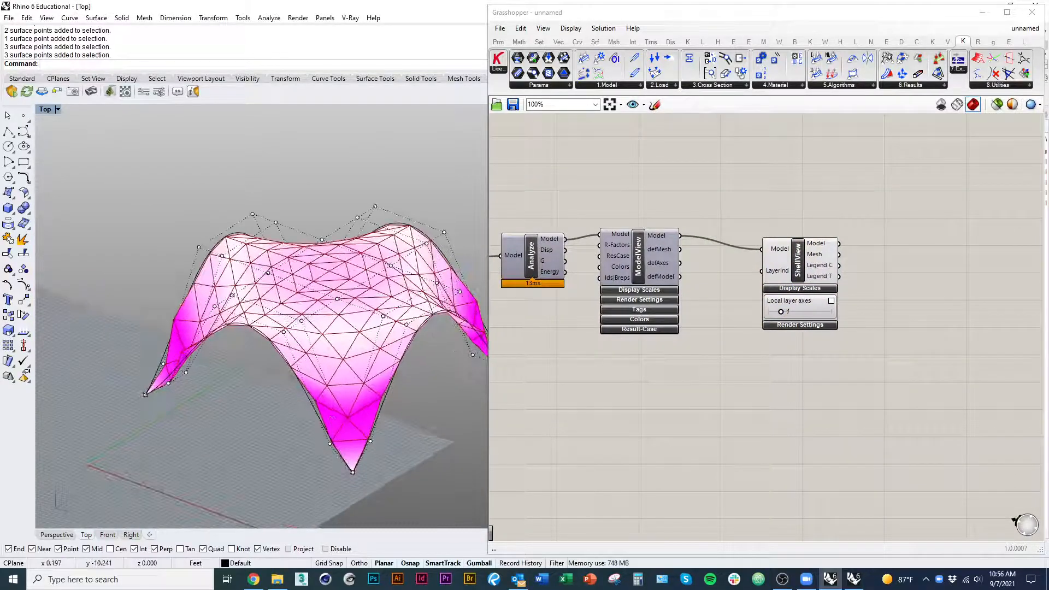